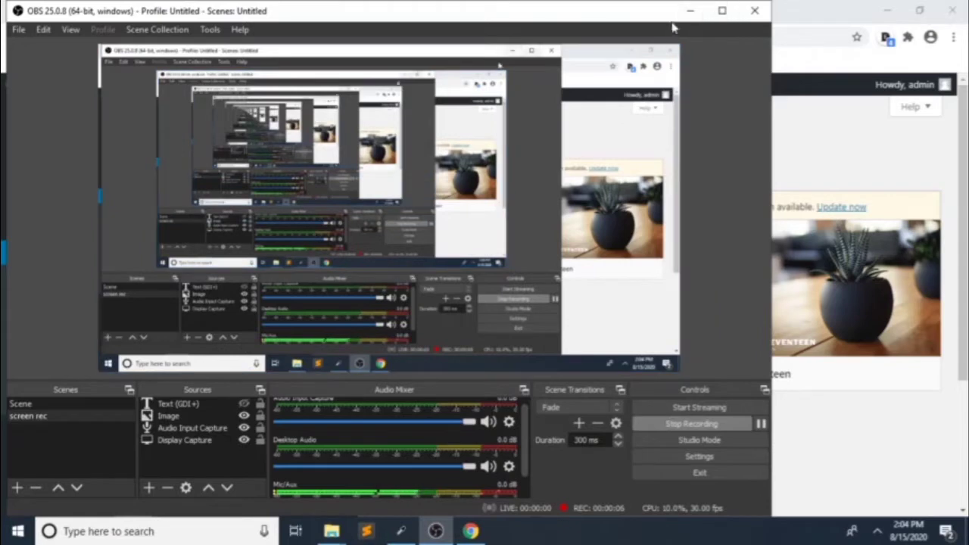
Step: Minimize the OBS Studio recorder so the WordPress themes page in the browser shows
{"action": "left_click", "coordinate": [690, 10]}
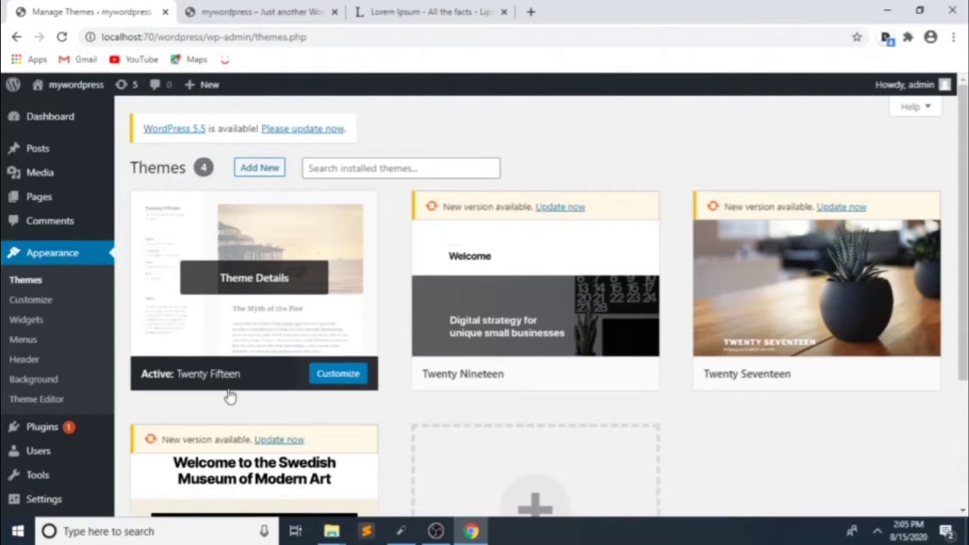
Step: Reload the live site's front page, then open the empty Posts > All Posts list in a new tab
{"action": "left_click", "coordinate": [216, 6]}
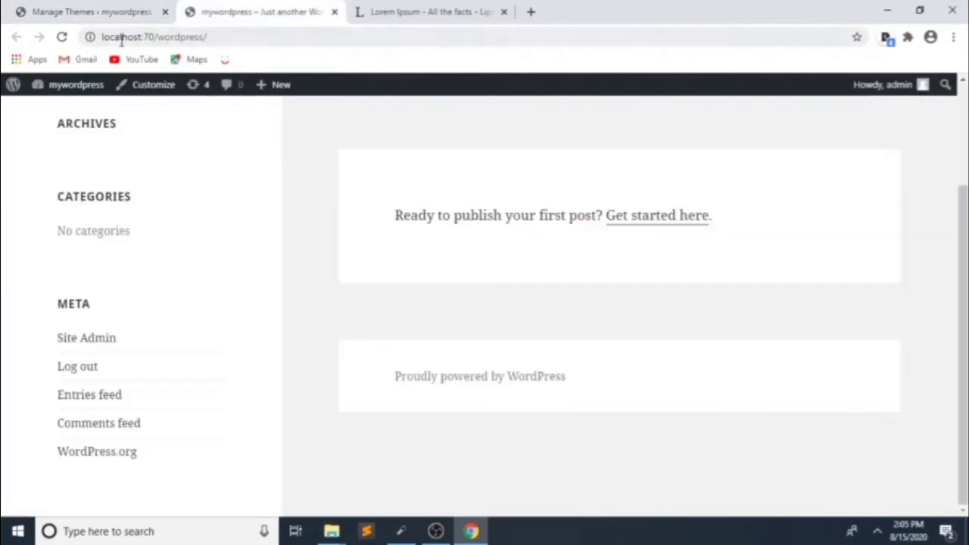
{"action": "left_click", "coordinate": [62, 36]}
{"action": "left_click", "coordinate": [76, 9]}
{"action": "mouse_move", "coordinate": [34, 176]}
{"action": "mouse_move", "coordinate": [37, 153]}
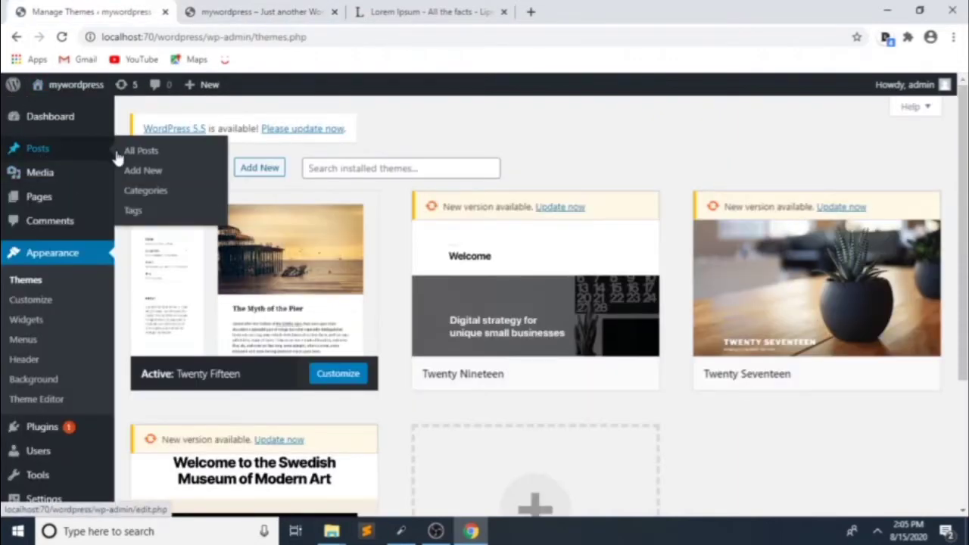
{"action": "left_click", "coordinate": [130, 155], "text": "ctrl"}
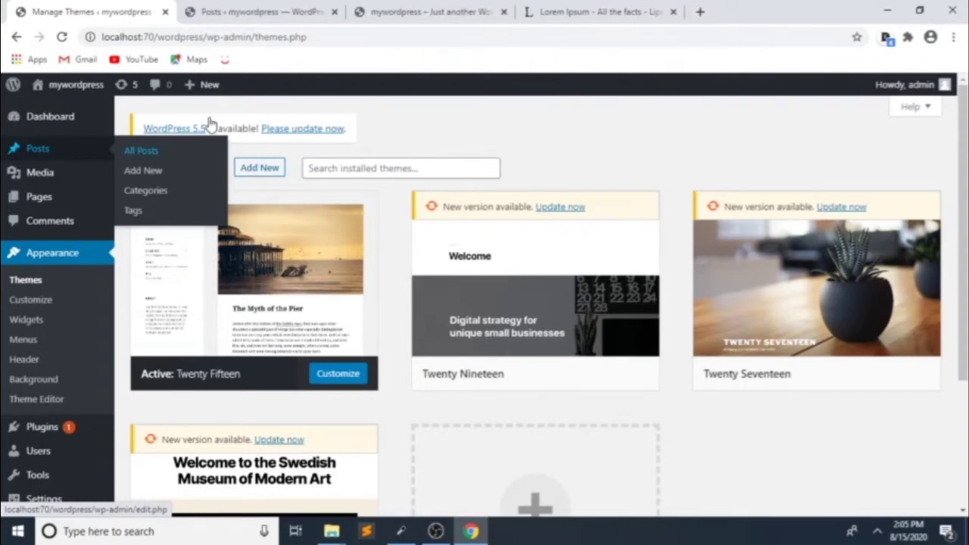
{"action": "left_click", "coordinate": [263, 11]}
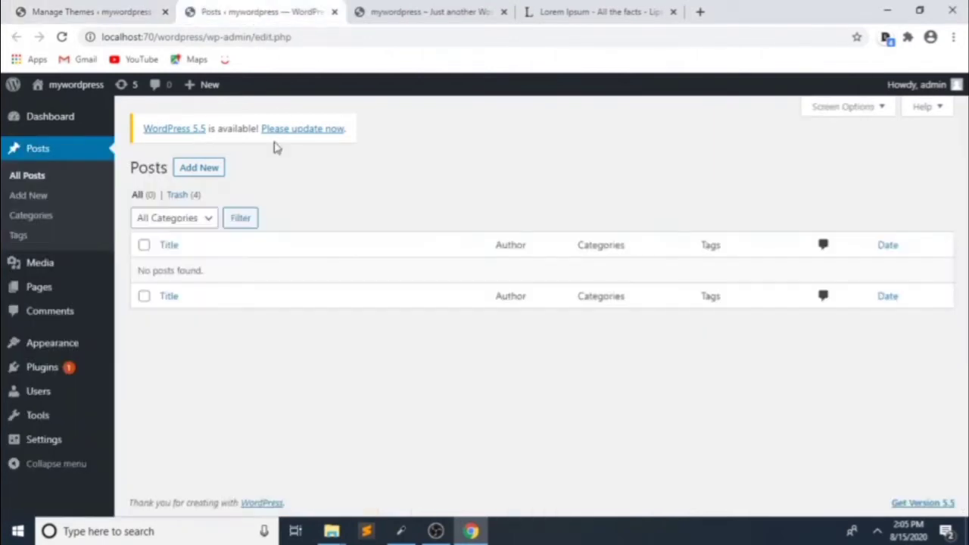
Step: Start a new post titled 'Html tutorial 2020' and switch to the lipsum.com Lorem Ipsum tab
{"action": "left_click", "coordinate": [196, 168]}
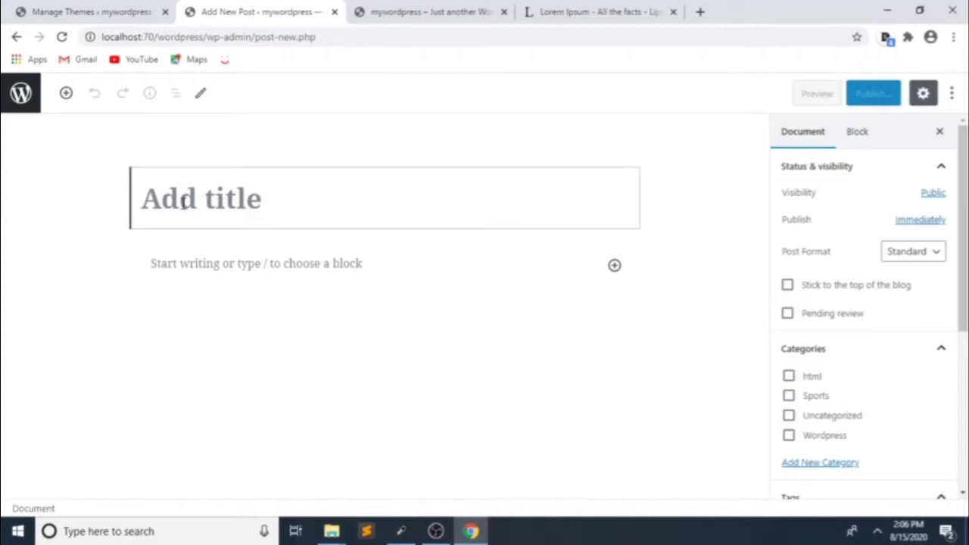
{"action": "type", "text": "Htm"}
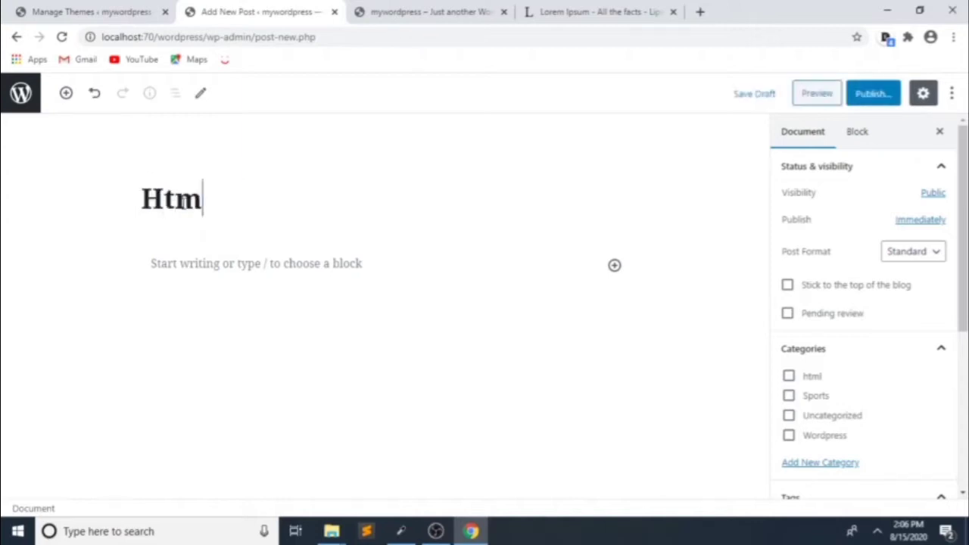
{"action": "type", "text": "l tut"}
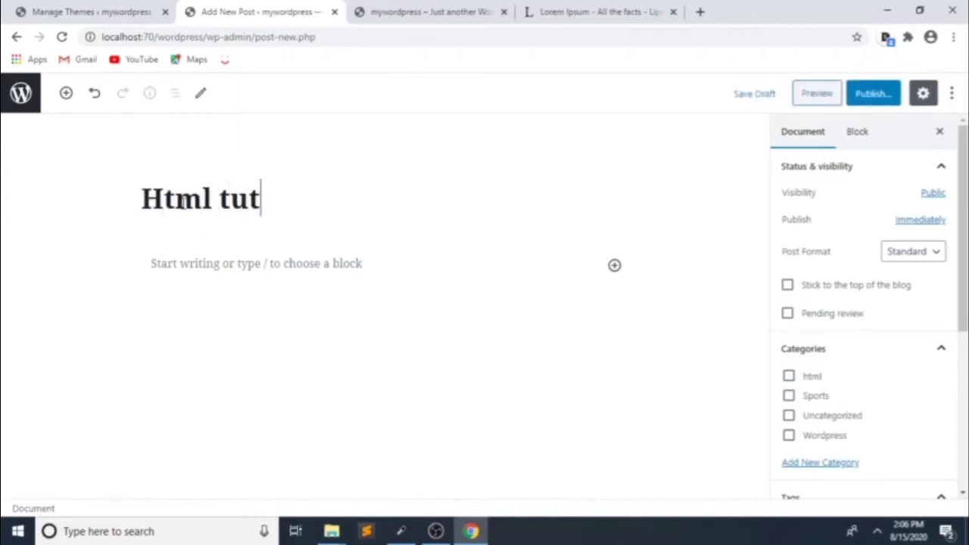
{"action": "type", "text": "orial "}
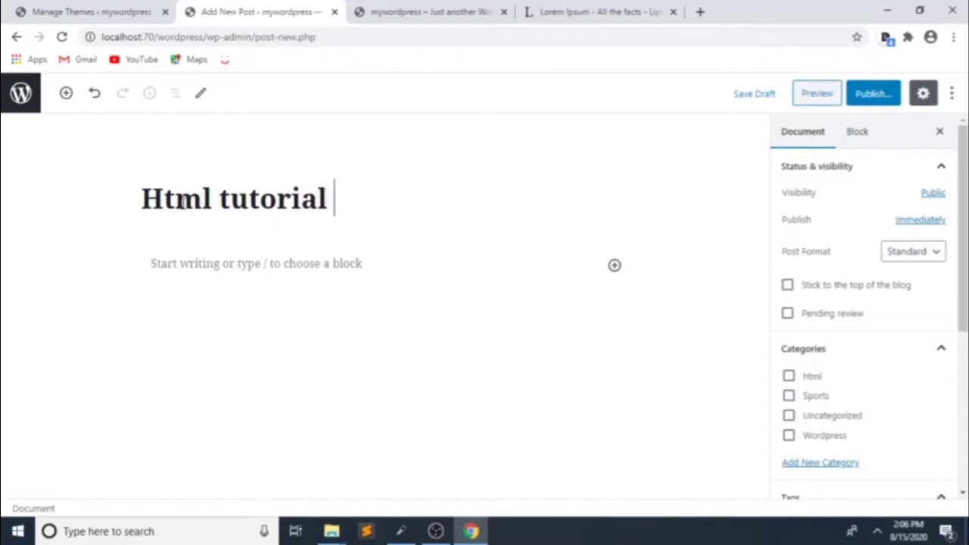
{"action": "type", "text": "202"}
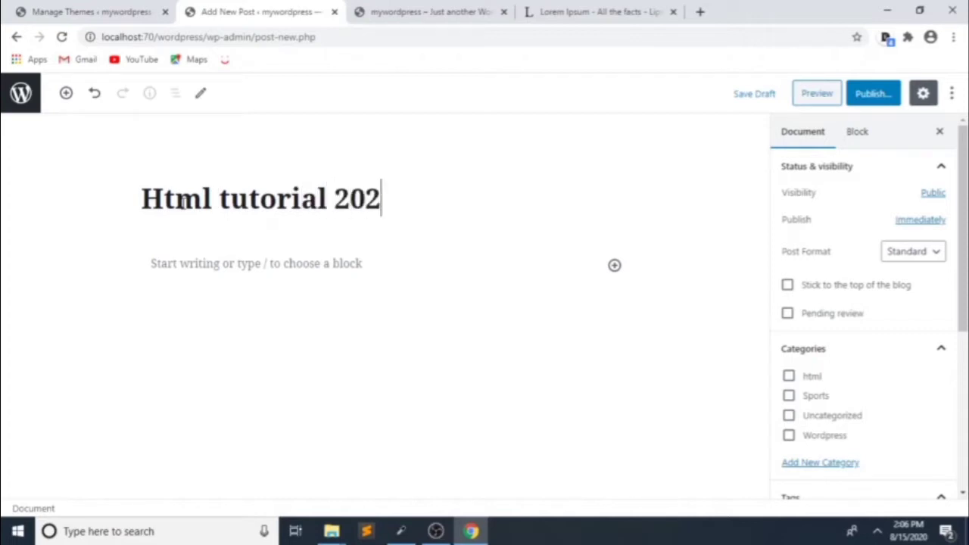
{"action": "type", "text": "0"}
{"action": "left_click", "coordinate": [588, 11]}
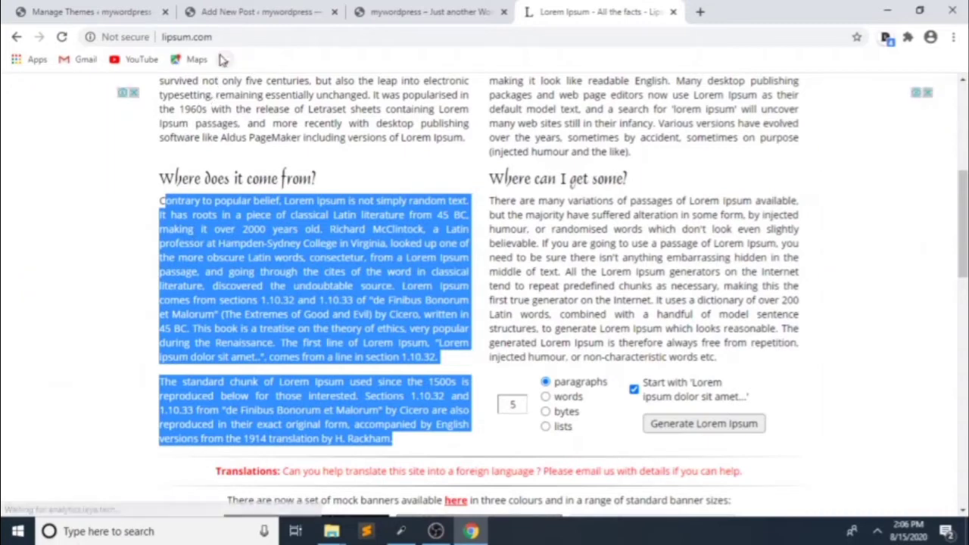
Step: Paste the copied Lorem Ipsum paragraphs into the Html tutorial 2020 body and show the Document settings
{"action": "left_click", "coordinate": [227, 13]}
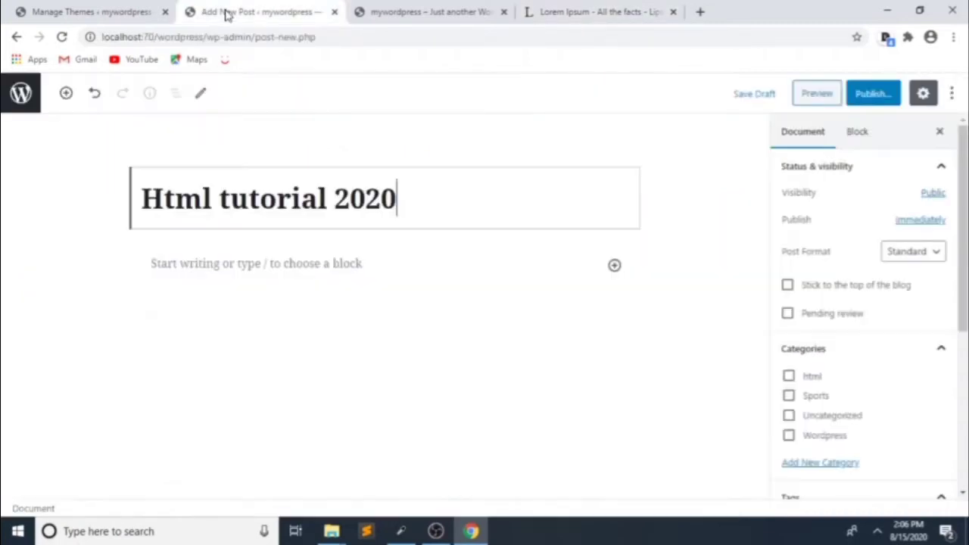
{"action": "left_click", "coordinate": [198, 268]}
{"action": "key", "text": "ctrl+v"}
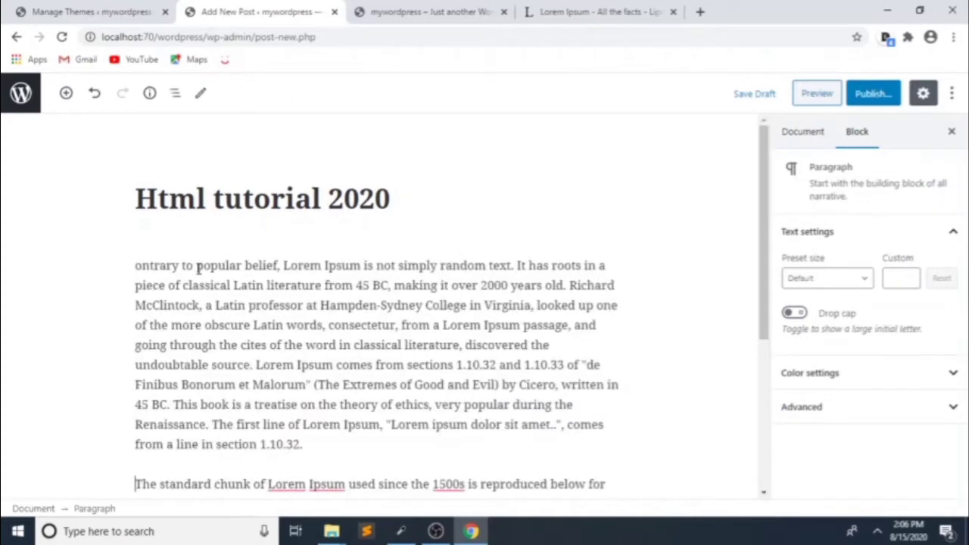
{"action": "scroll", "coordinate": [215, 282], "scroll_direction": "up", "scroll_amount": 5}
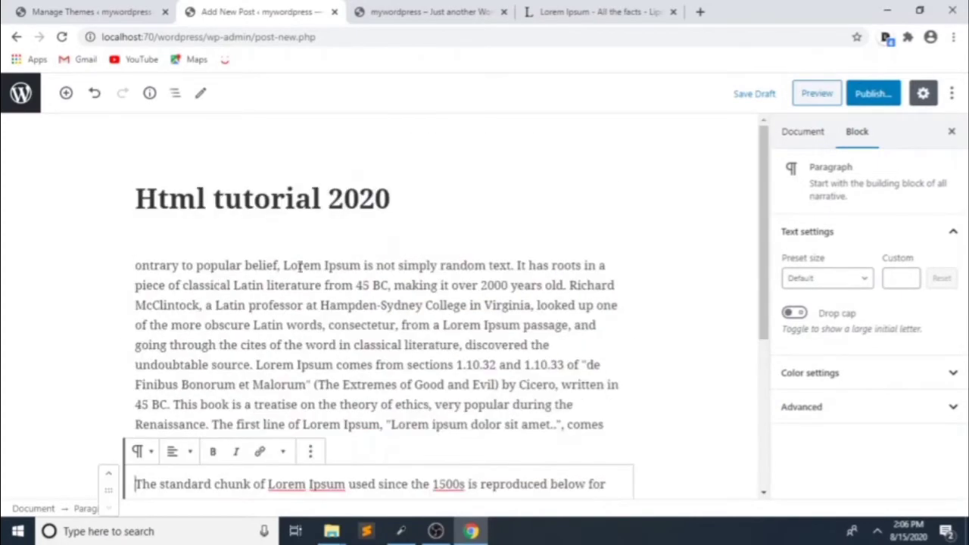
{"action": "left_click", "coordinate": [796, 140]}
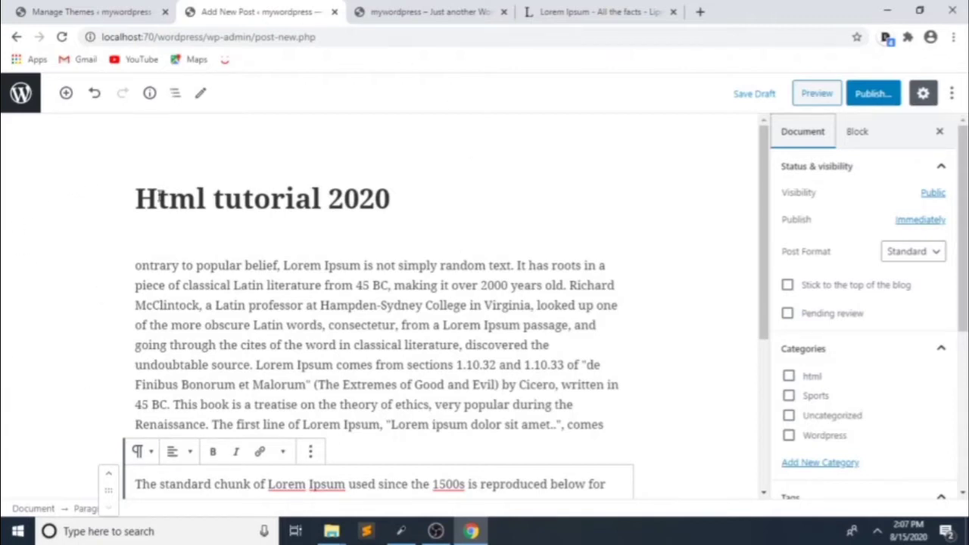
{"action": "left_click_drag", "start_coordinate": [134, 194], "coordinate": [411, 187]}
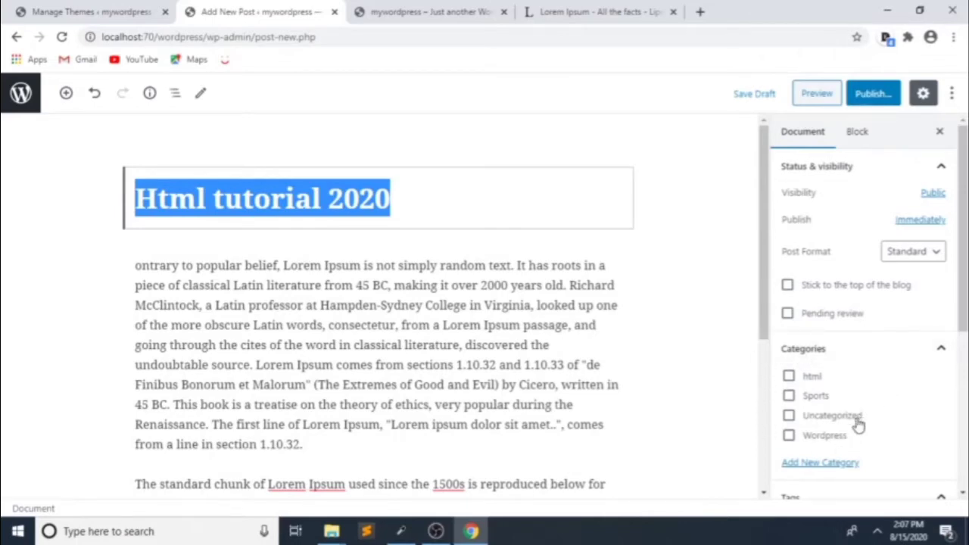
Step: Add a new 'css' category and tick both css and html for the post
{"action": "left_click", "coordinate": [818, 465]}
{"action": "scroll", "coordinate": [815, 469], "scroll_direction": "down", "scroll_amount": 2}
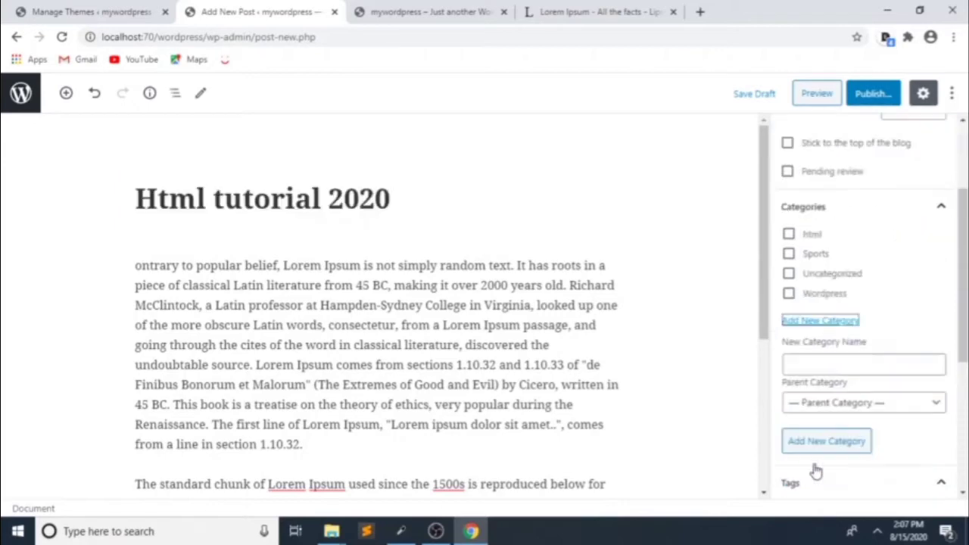
{"action": "left_click", "coordinate": [797, 366]}
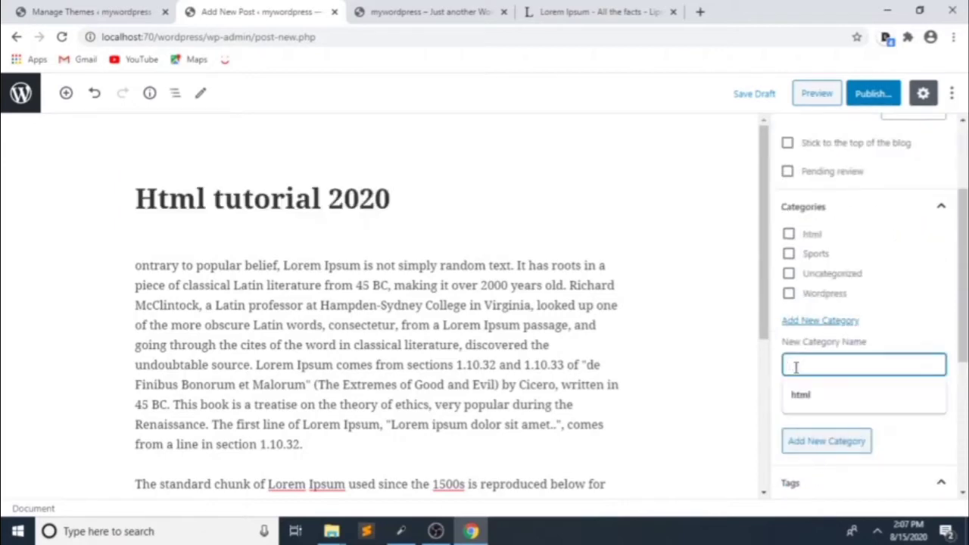
{"action": "type", "text": "css"}
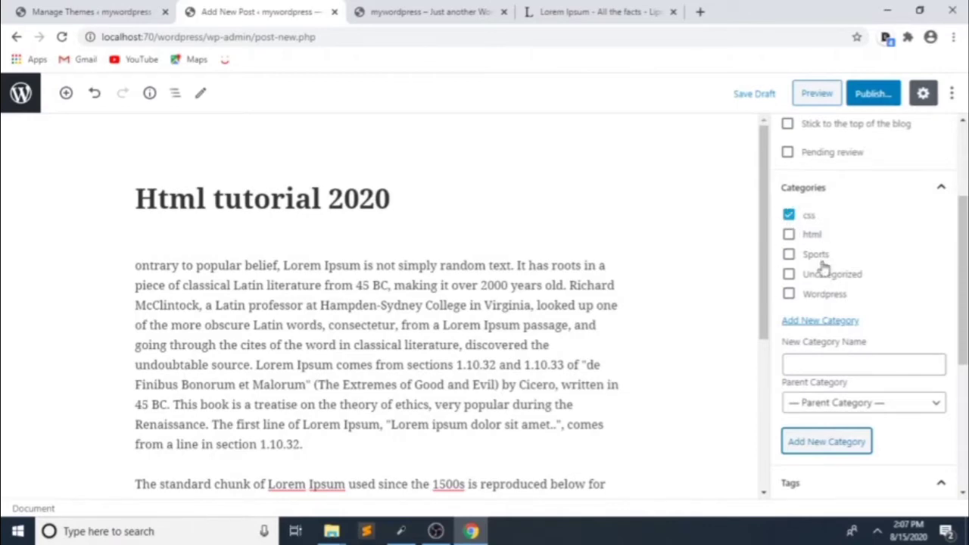
{"action": "left_click", "coordinate": [789, 236]}
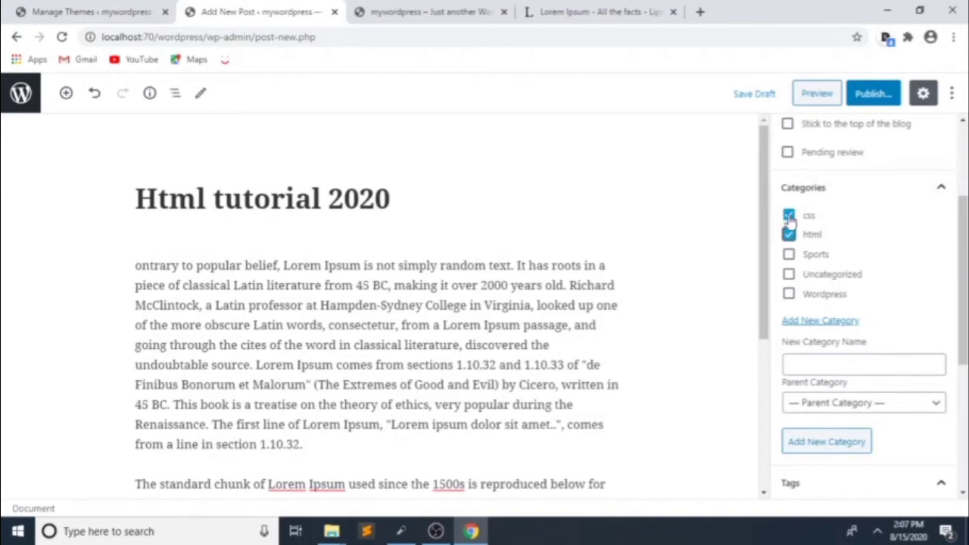
{"action": "left_click", "coordinate": [790, 236]}
{"action": "left_click", "coordinate": [789, 236]}
{"action": "scroll", "coordinate": [886, 301], "scroll_direction": "down", "scroll_amount": 2}
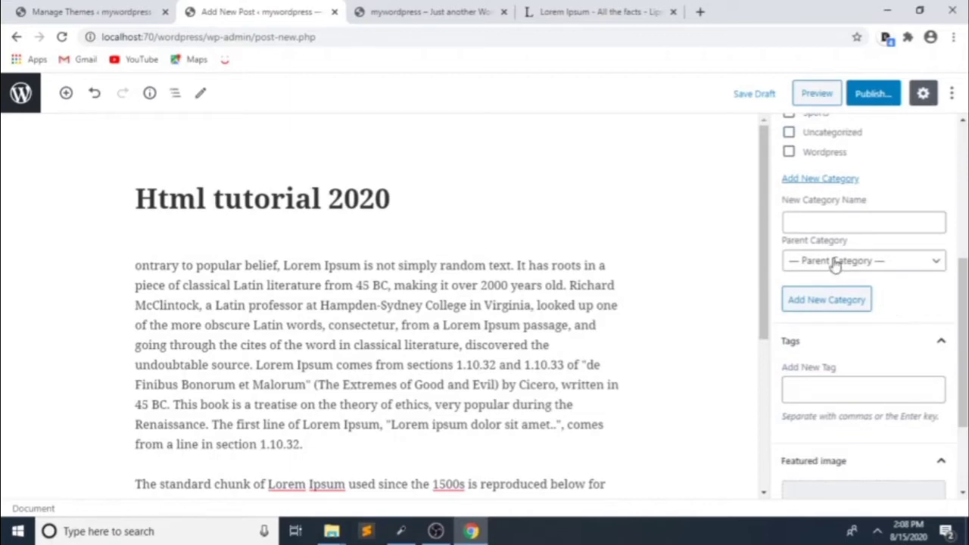
Step: Enter 'Html' as a post tag and open the Media Library for the featured image
{"action": "scroll", "coordinate": [879, 333], "scroll_direction": "up", "scroll_amount": 3}
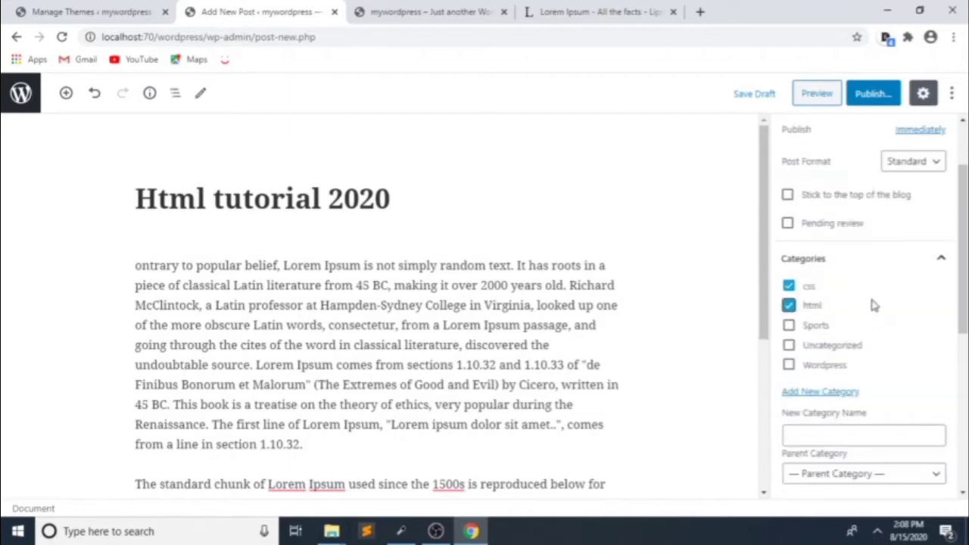
{"action": "scroll", "coordinate": [871, 306], "scroll_direction": "down", "scroll_amount": 3}
{"action": "scroll", "coordinate": [825, 311], "scroll_direction": "down", "scroll_amount": 1}
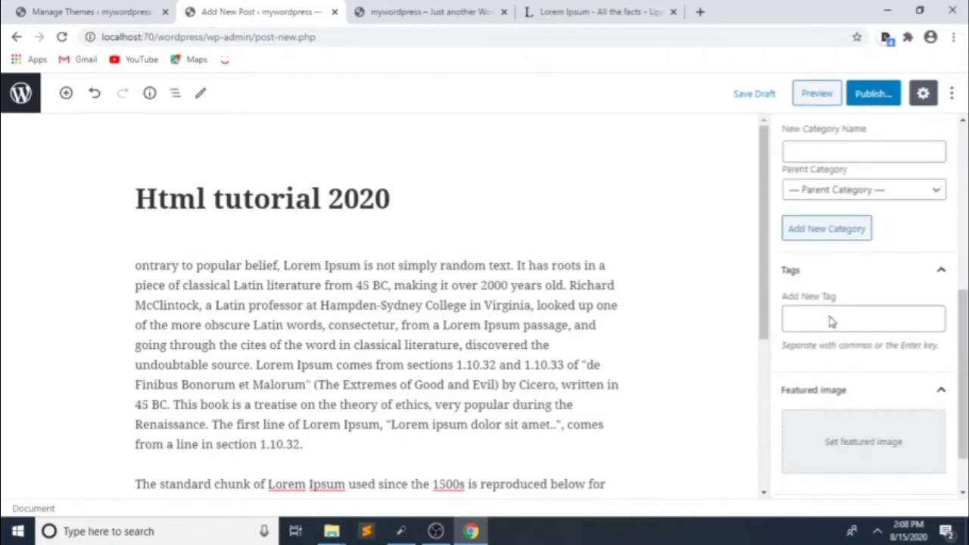
{"action": "left_click", "coordinate": [827, 321]}
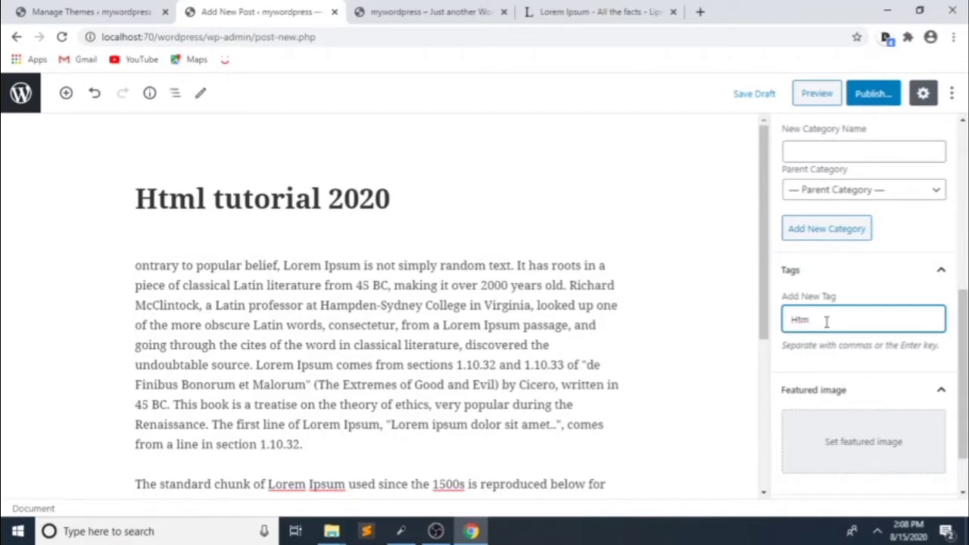
{"action": "scroll", "coordinate": [826, 322], "scroll_direction": "down", "scroll_amount": 1}
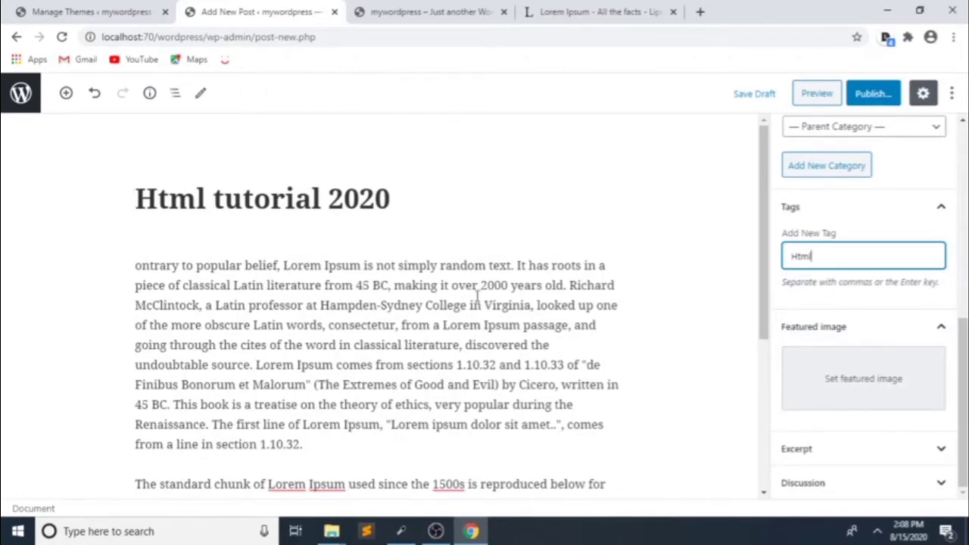
{"action": "left_click", "coordinate": [870, 386]}
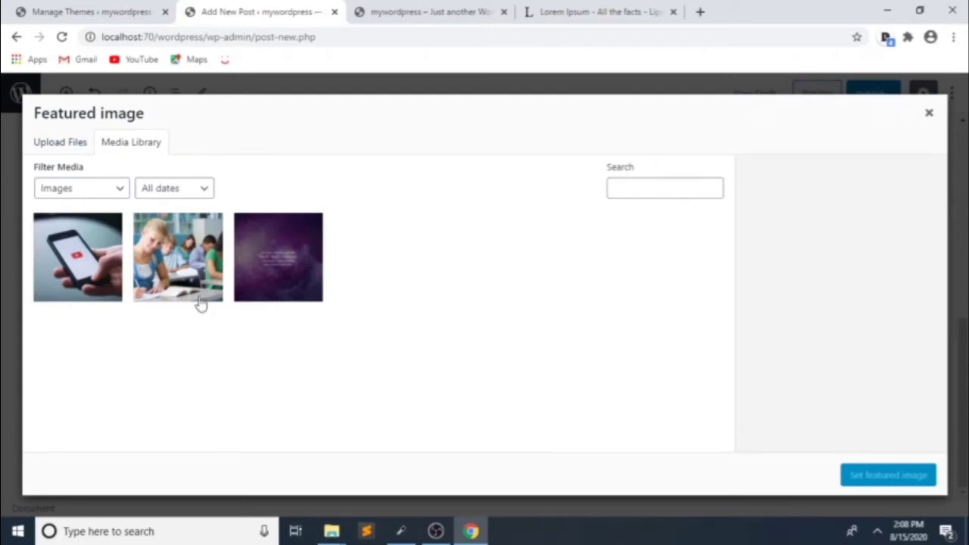
Step: Set the students-studying photo tmp1.jpg as the post's featured image
{"action": "left_click", "coordinate": [172, 257]}
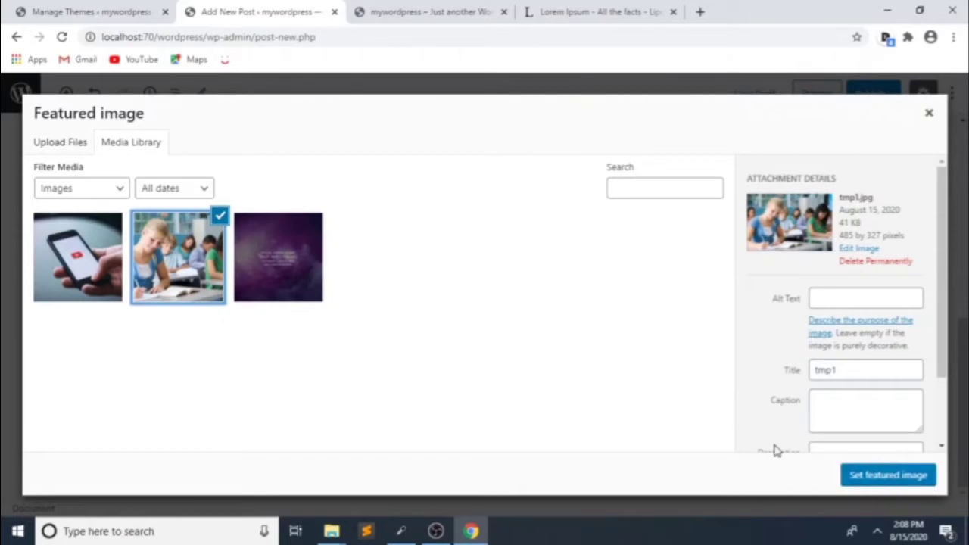
{"action": "left_click", "coordinate": [858, 481]}
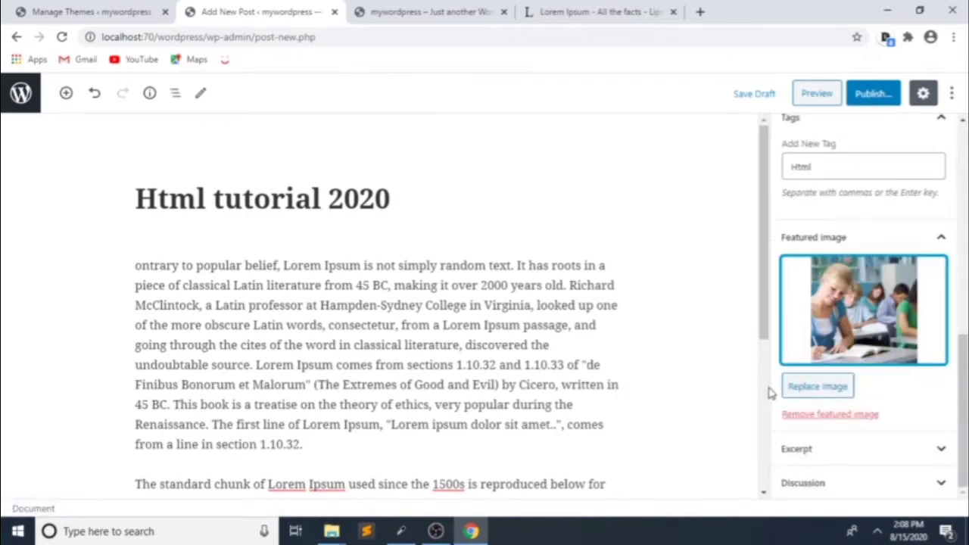
{"action": "scroll", "coordinate": [833, 348], "scroll_direction": "up", "scroll_amount": 5}
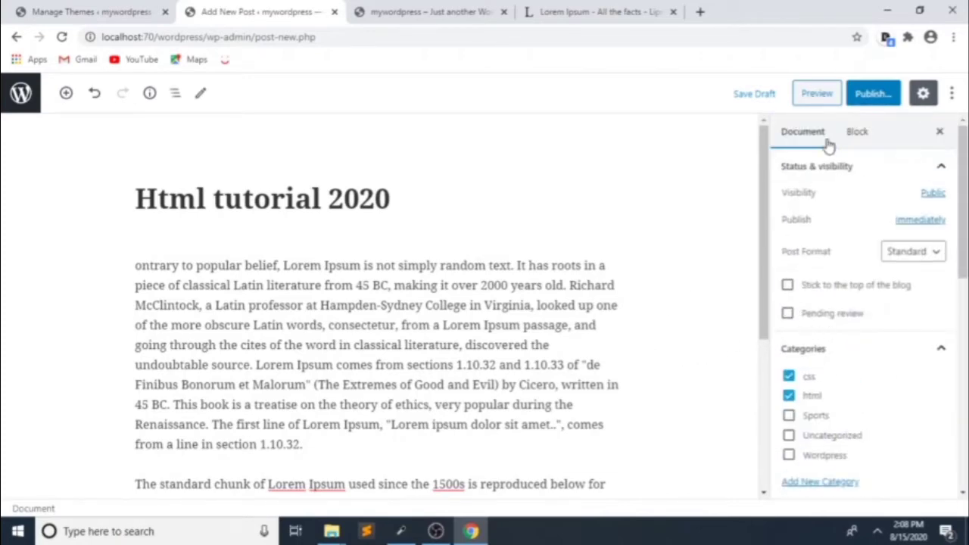
Step: Preview the Html tutorial 2020 post and bring up the pre-publish check
{"action": "left_click", "coordinate": [818, 94]}
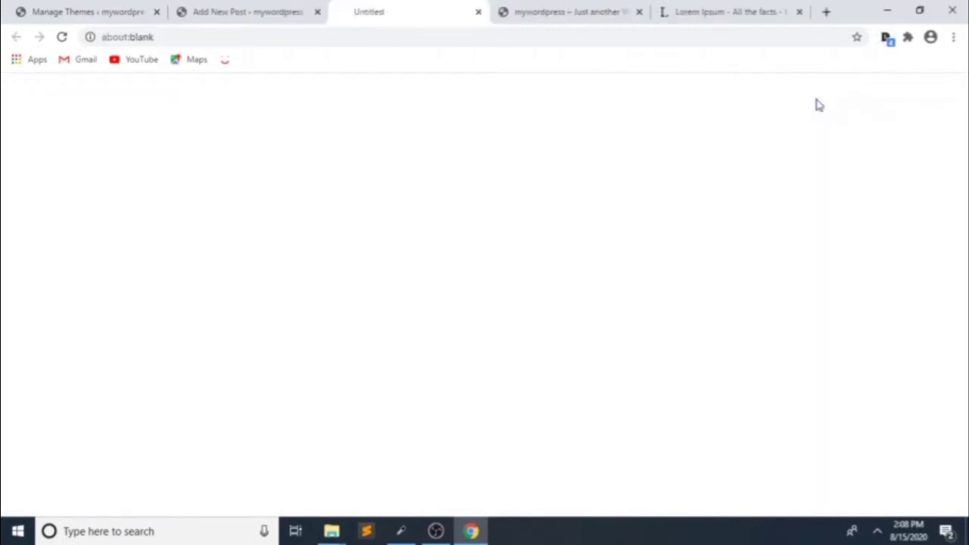
{"action": "left_click", "coordinate": [224, 9]}
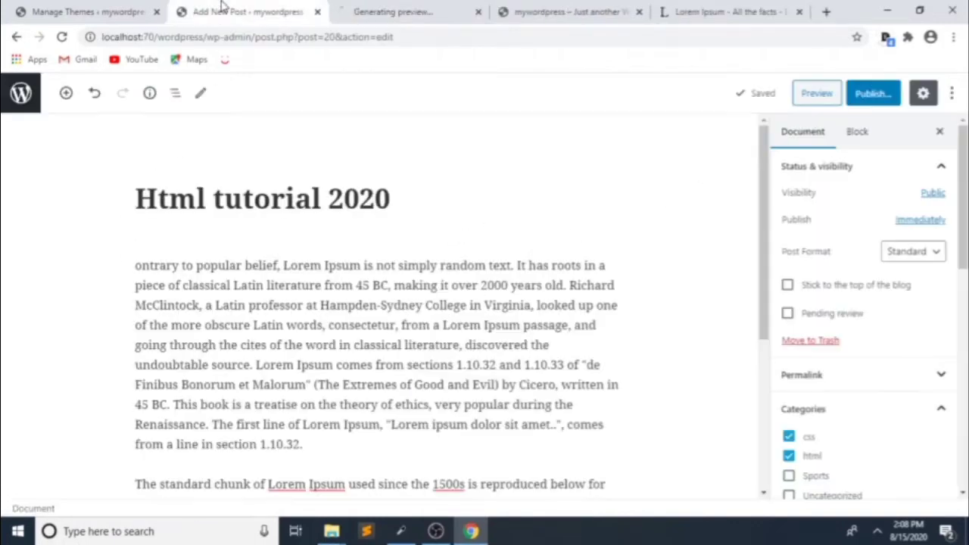
{"action": "left_click", "coordinate": [20, 9]}
{"action": "left_click", "coordinate": [240, 9]}
{"action": "left_click", "coordinate": [873, 95]}
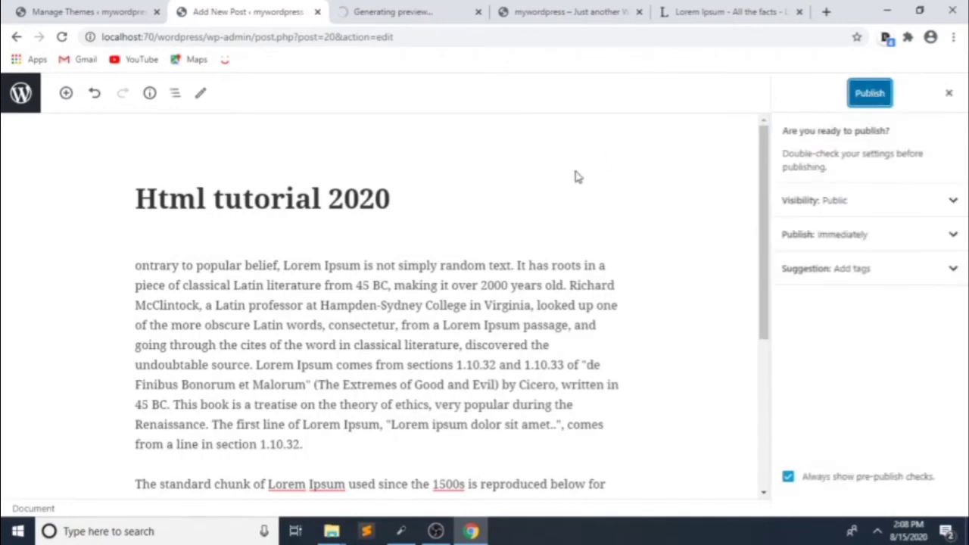
{"action": "left_click", "coordinate": [369, 9]}
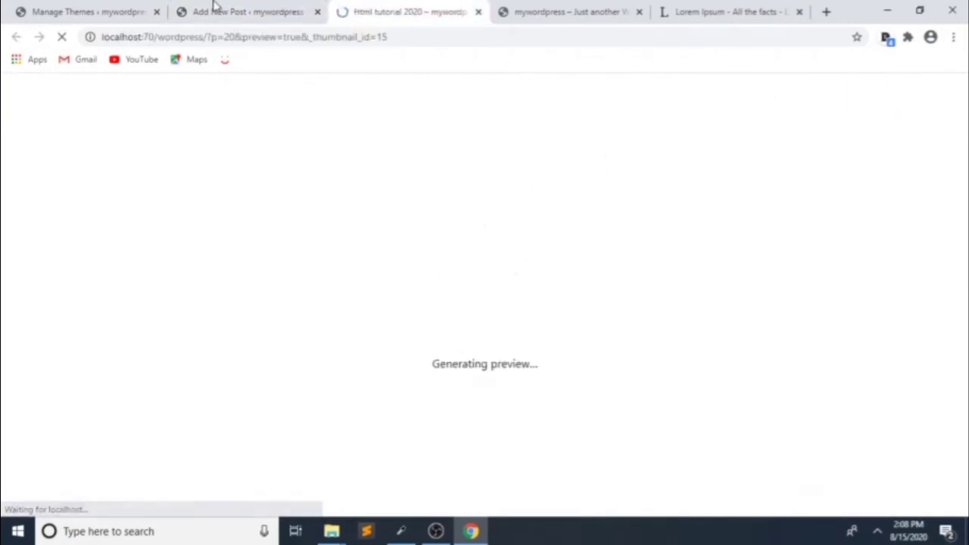
{"action": "scroll", "coordinate": [521, 248], "scroll_direction": "down", "scroll_amount": 3}
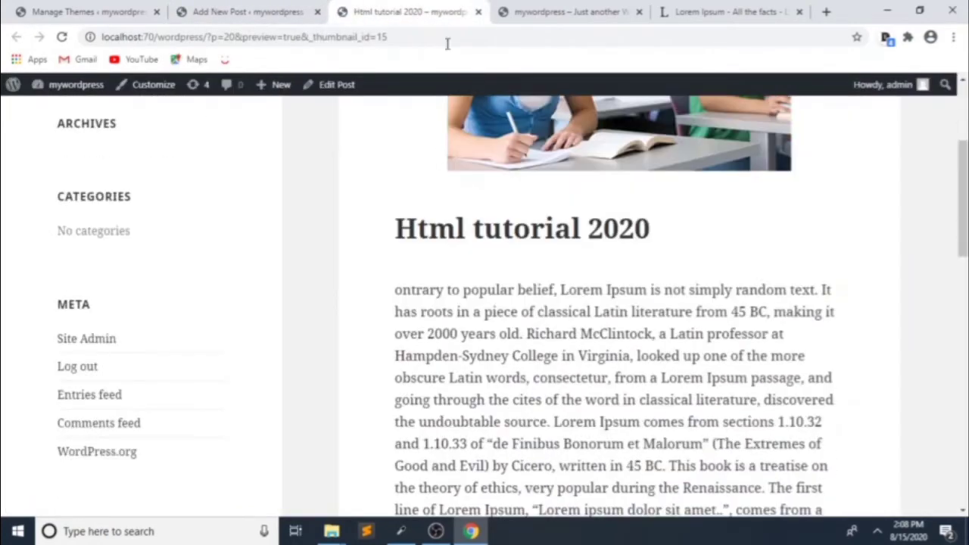
{"action": "scroll", "coordinate": [446, 204], "scroll_direction": "down", "scroll_amount": 5}
{"action": "scroll", "coordinate": [450, 199], "scroll_direction": "up", "scroll_amount": 8}
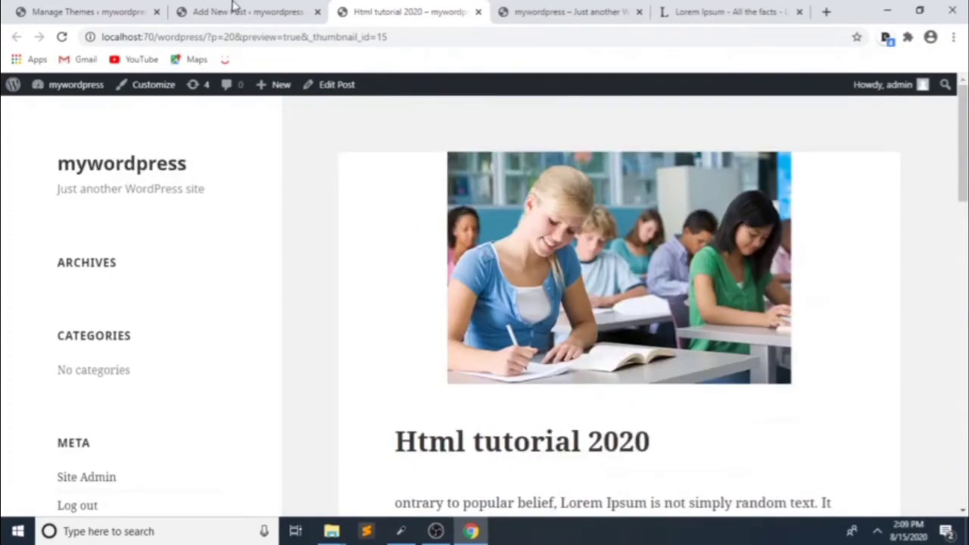
{"action": "left_click", "coordinate": [227, 9]}
Step: Publish Html tutorial 2020 and confirm it appears on the reloaded front page
{"action": "left_click", "coordinate": [868, 94]}
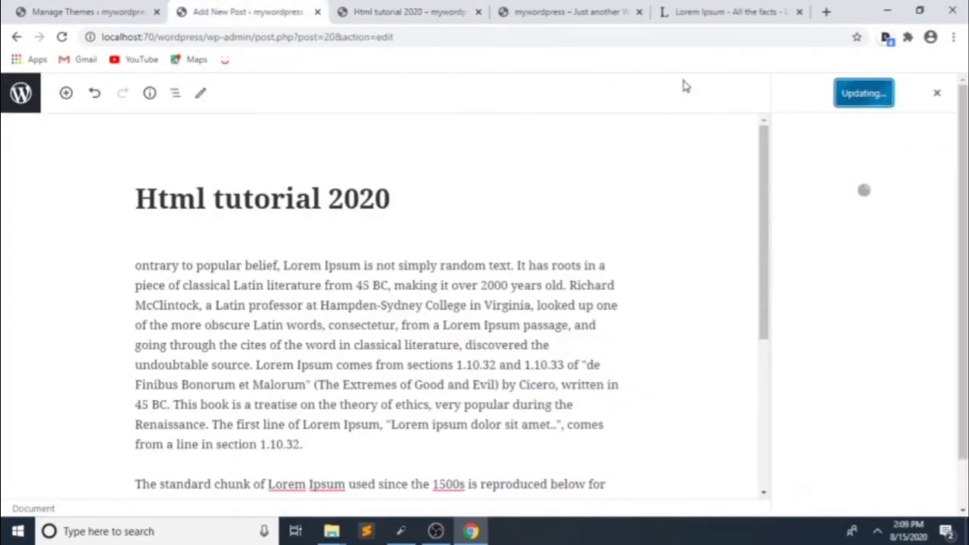
{"action": "left_click", "coordinate": [478, 12]}
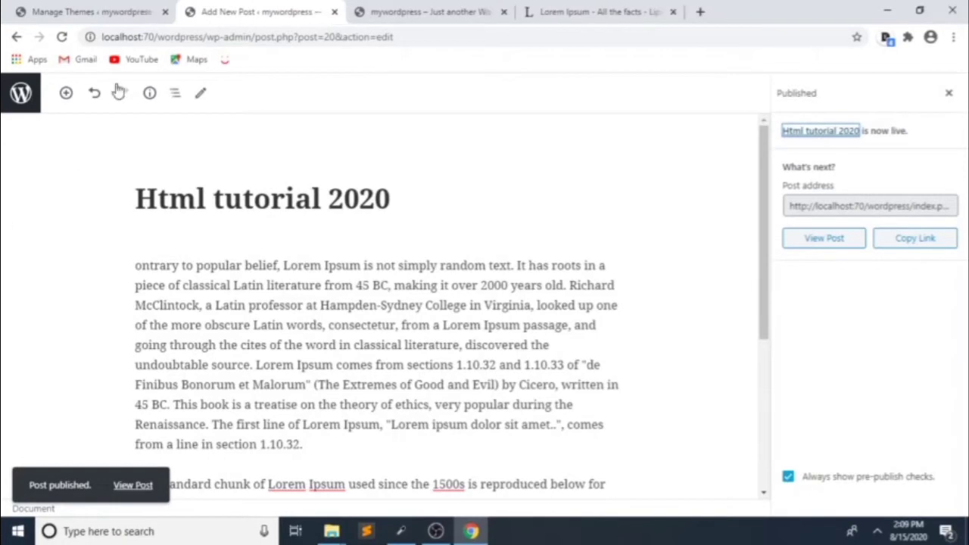
{"action": "left_click", "coordinate": [424, 11]}
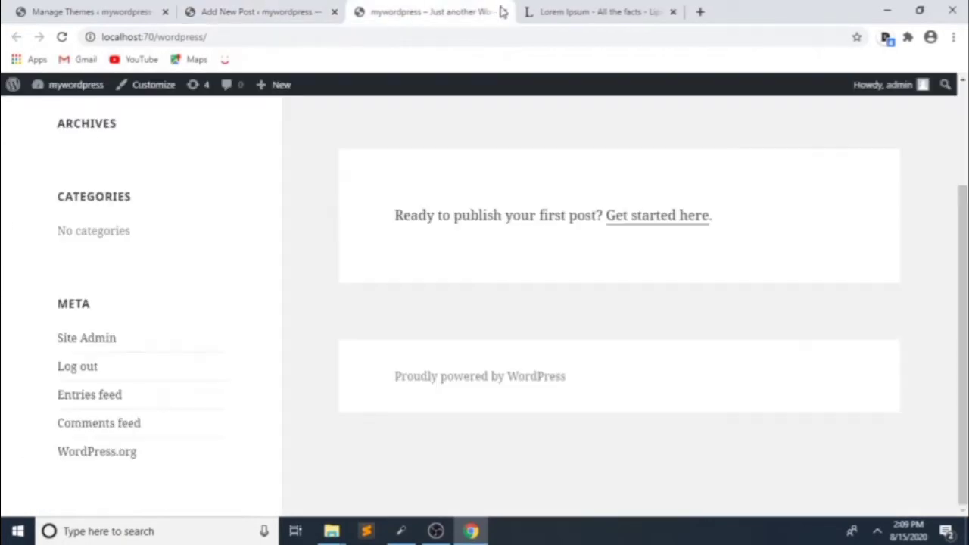
{"action": "left_click", "coordinate": [63, 37]}
{"action": "left_click", "coordinate": [250, 13]}
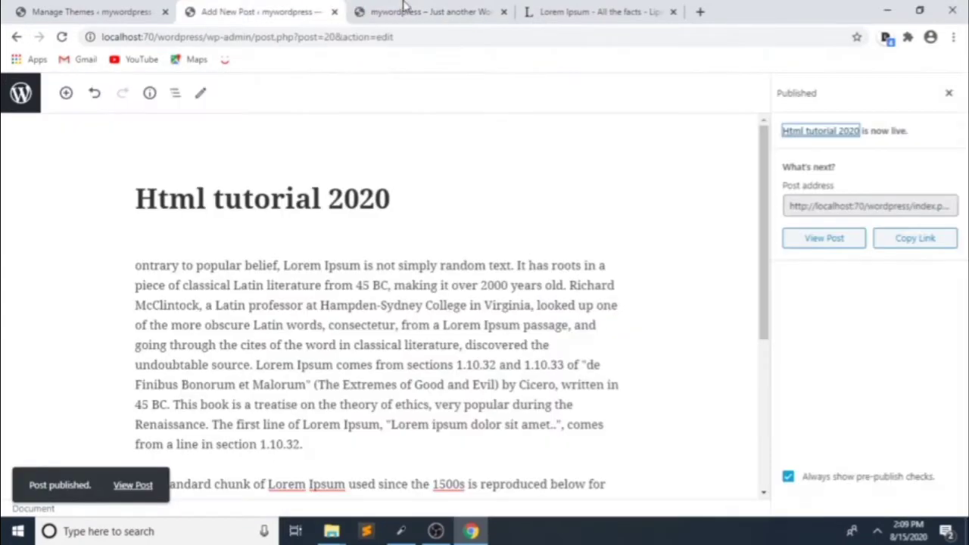
{"action": "left_click", "coordinate": [405, 8]}
{"action": "scroll", "coordinate": [553, 279], "scroll_direction": "down", "scroll_amount": 8}
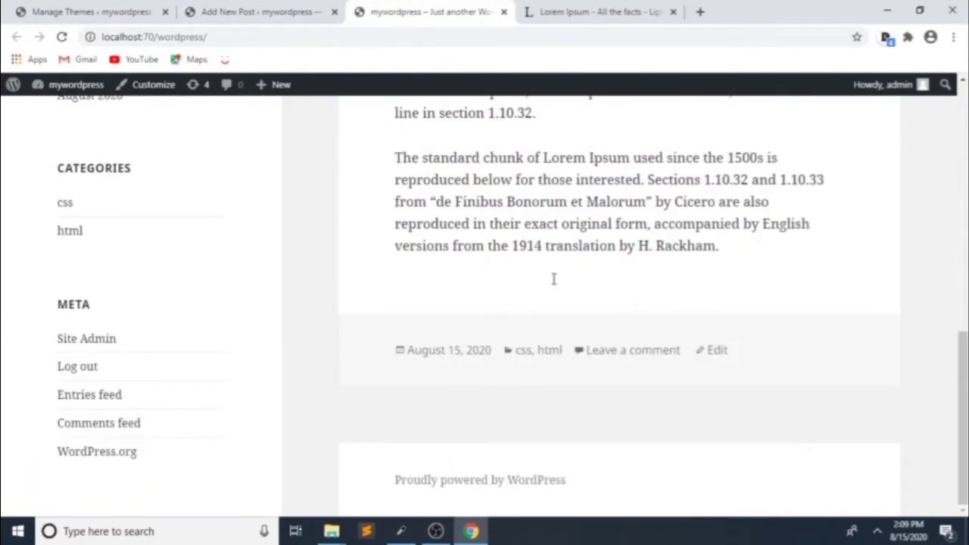
{"action": "scroll", "coordinate": [554, 280], "scroll_direction": "up", "scroll_amount": 10}
{"action": "left_click", "coordinate": [27, 10]}
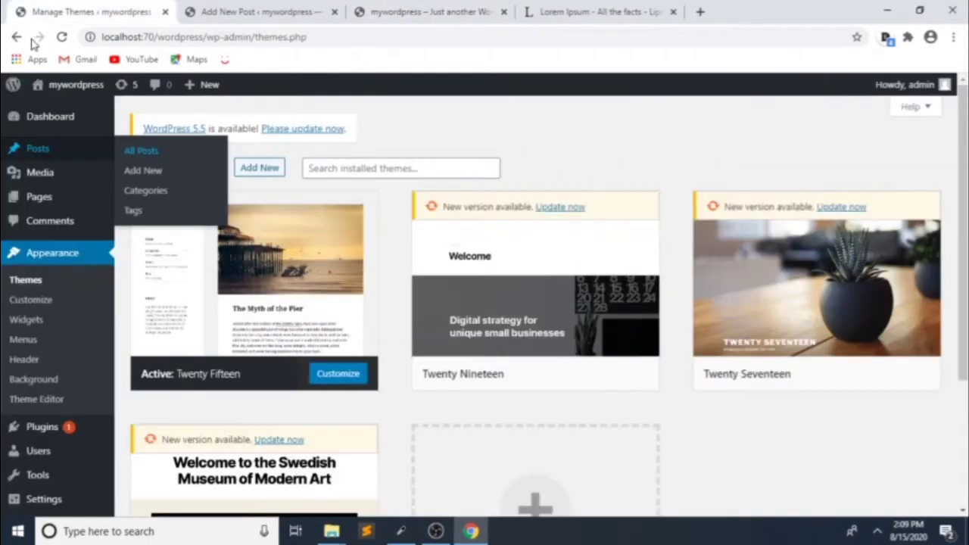
{"action": "left_click", "coordinate": [240, 9]}
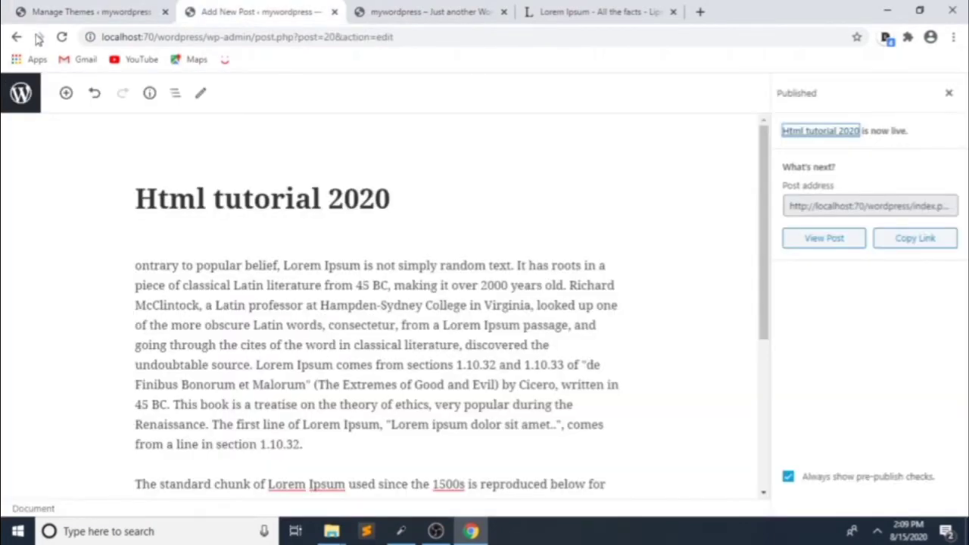
{"action": "left_click", "coordinate": [16, 36]}
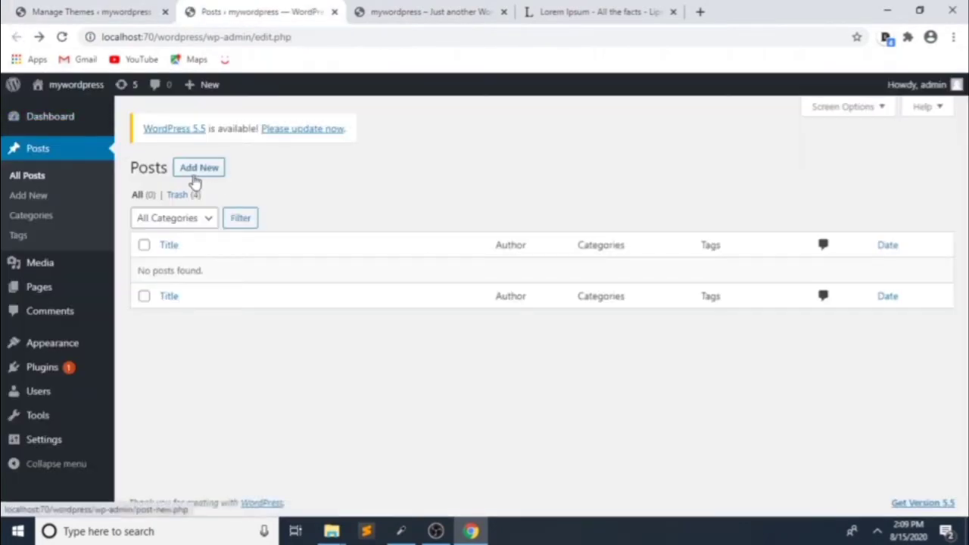
Step: Create a new post titled 'Wordpress tutorial 2020' with the Lorem Ipsum text pasted as body
{"action": "left_click", "coordinate": [197, 170]}
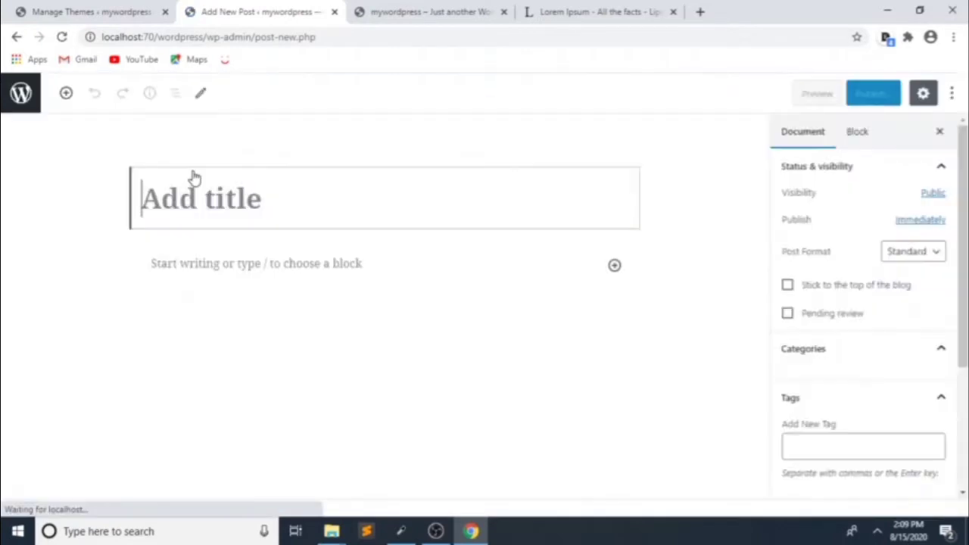
{"action": "type", "text": "Word"}
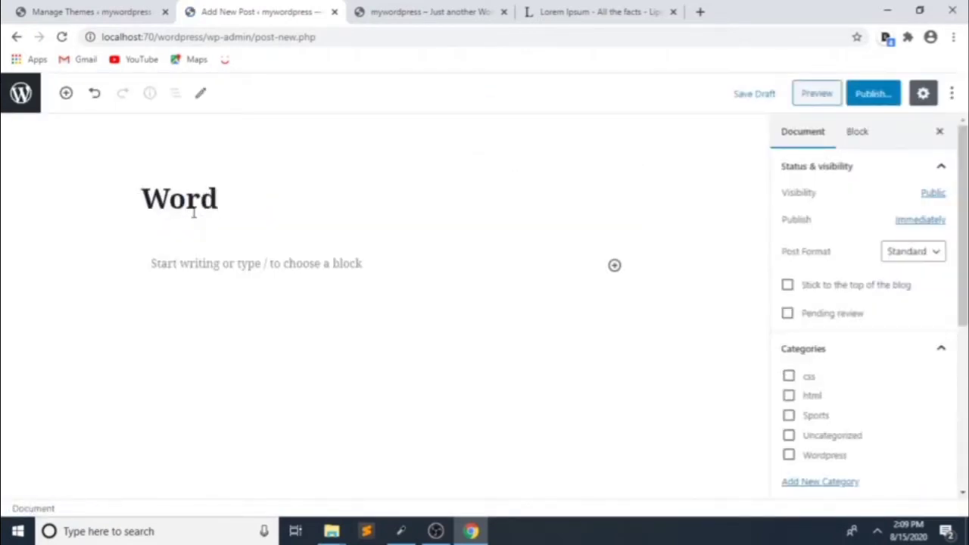
{"action": "type", "text": "press "}
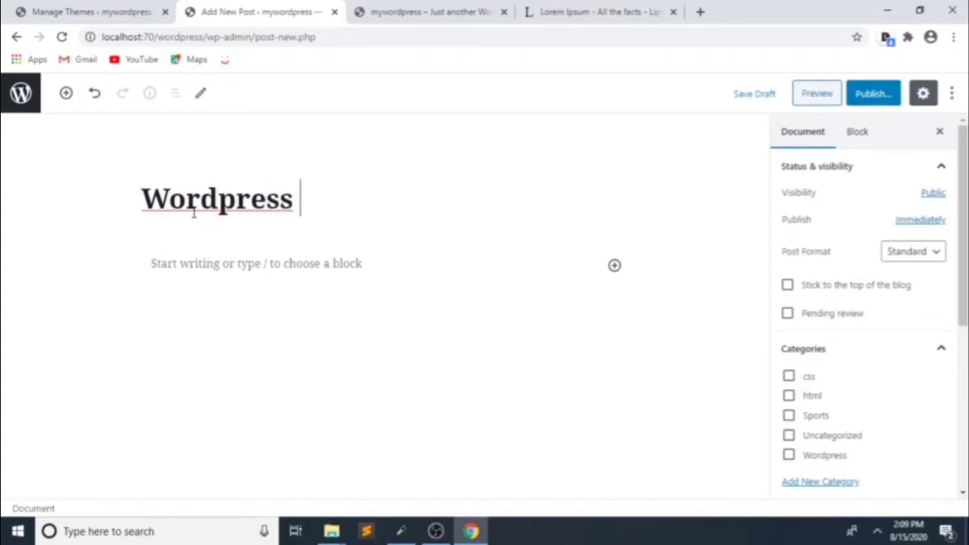
{"action": "type", "text": "tutorial"}
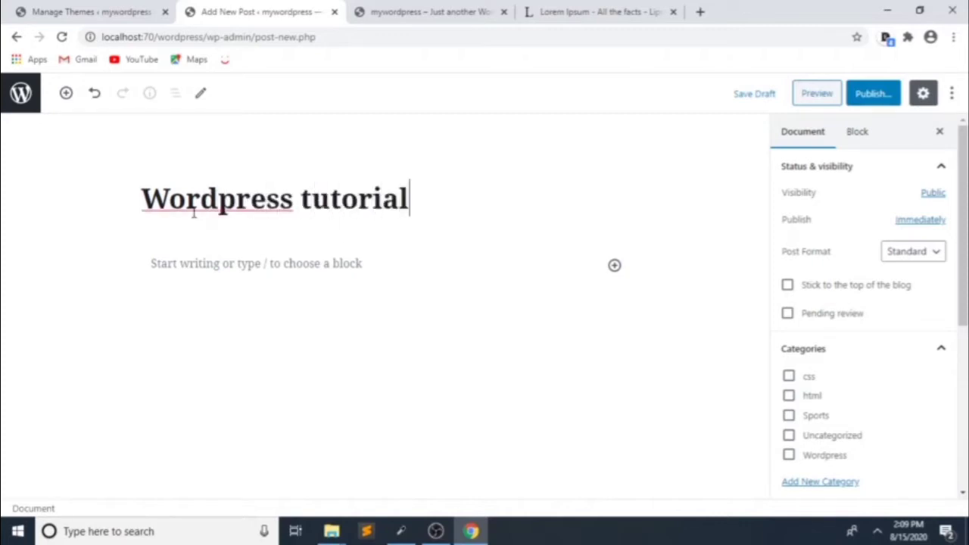
{"action": "type", "text": " 29"}
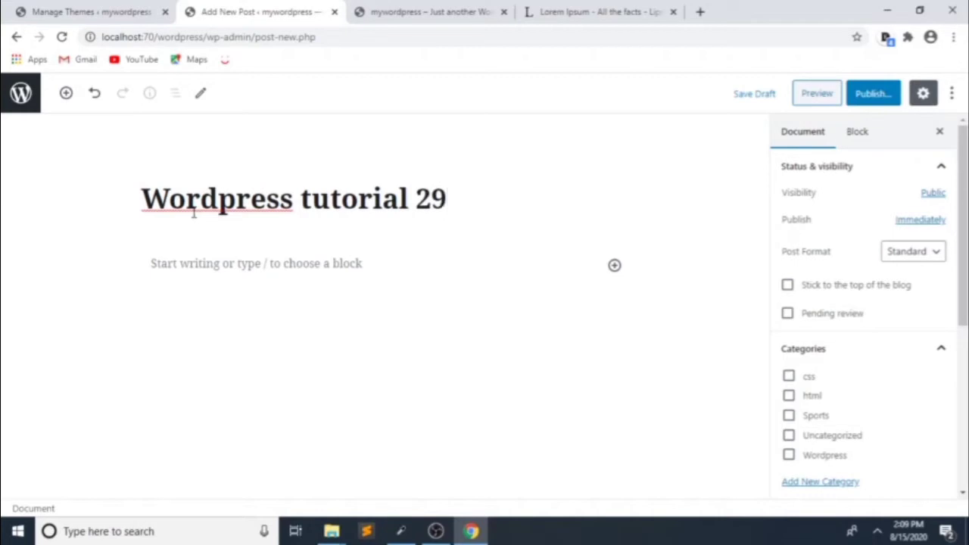
{"action": "key", "text": "BackSpace"}
{"action": "type", "text": "020"}
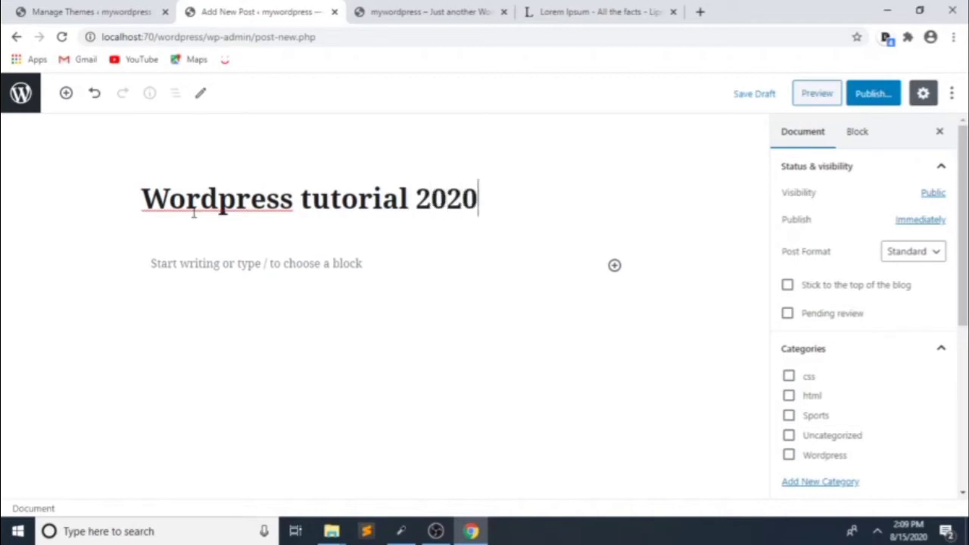
{"action": "left_click", "coordinate": [187, 267]}
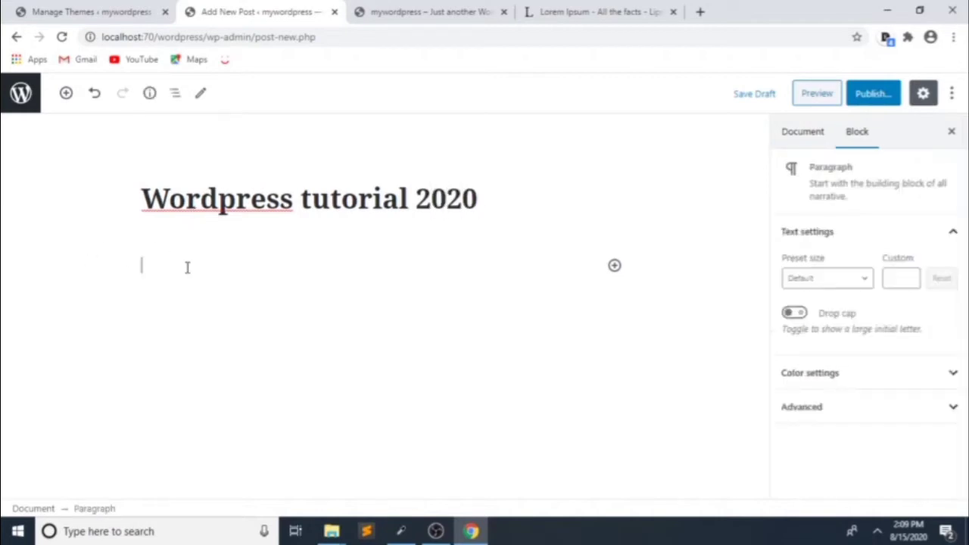
{"action": "key", "text": "ctrl+v"}
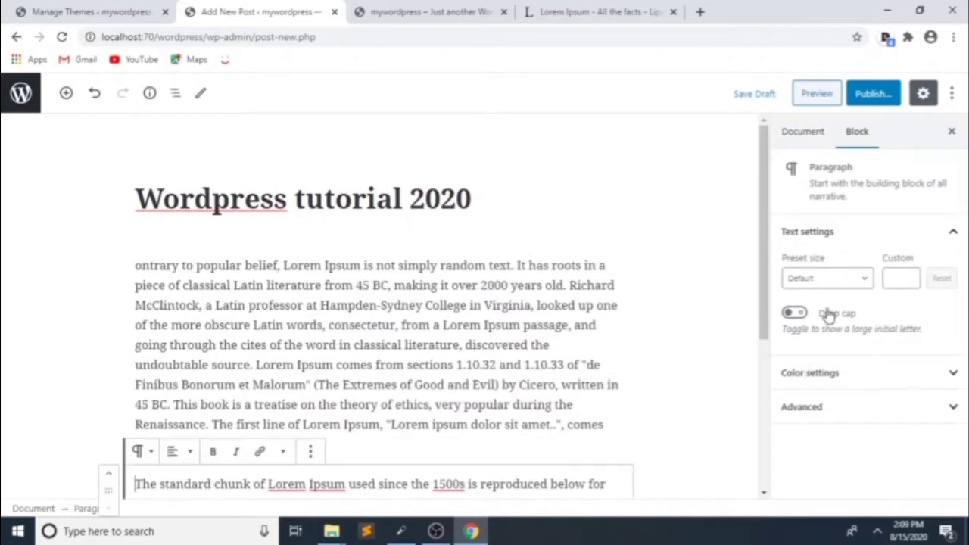
Step: File the post under the Wordpress category and tag it 'wordpress'
{"action": "left_click", "coordinate": [806, 132]}
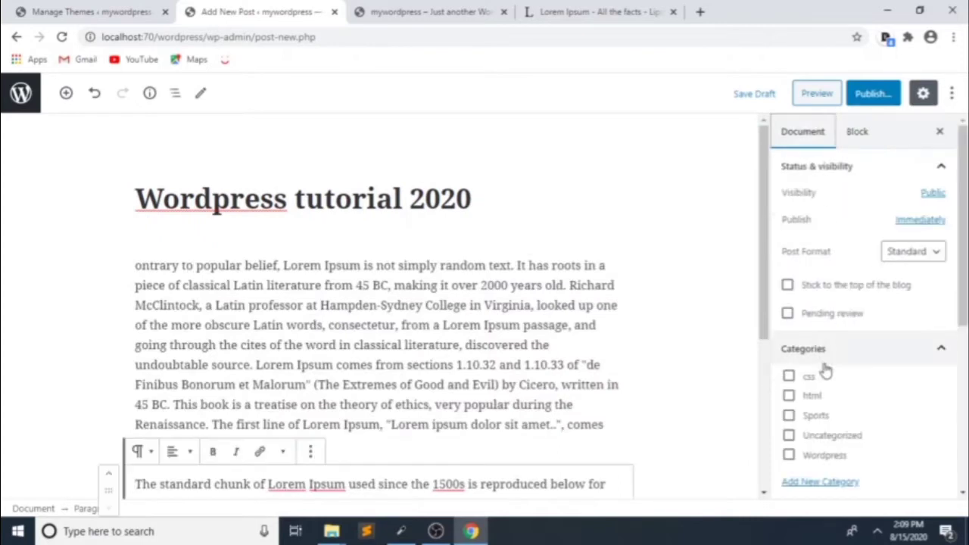
{"action": "left_click", "coordinate": [790, 455]}
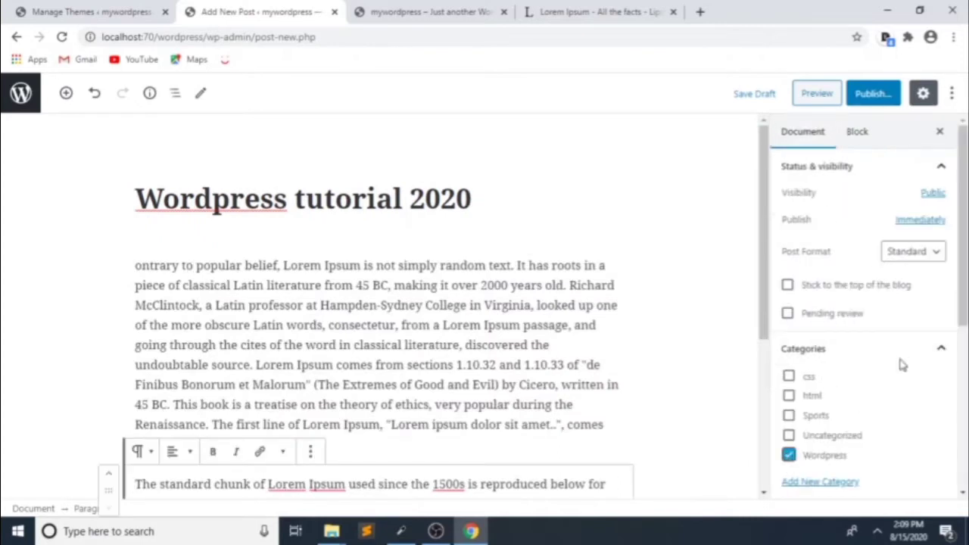
{"action": "scroll", "coordinate": [841, 295], "scroll_direction": "down", "scroll_amount": 3}
{"action": "left_click", "coordinate": [831, 354]}
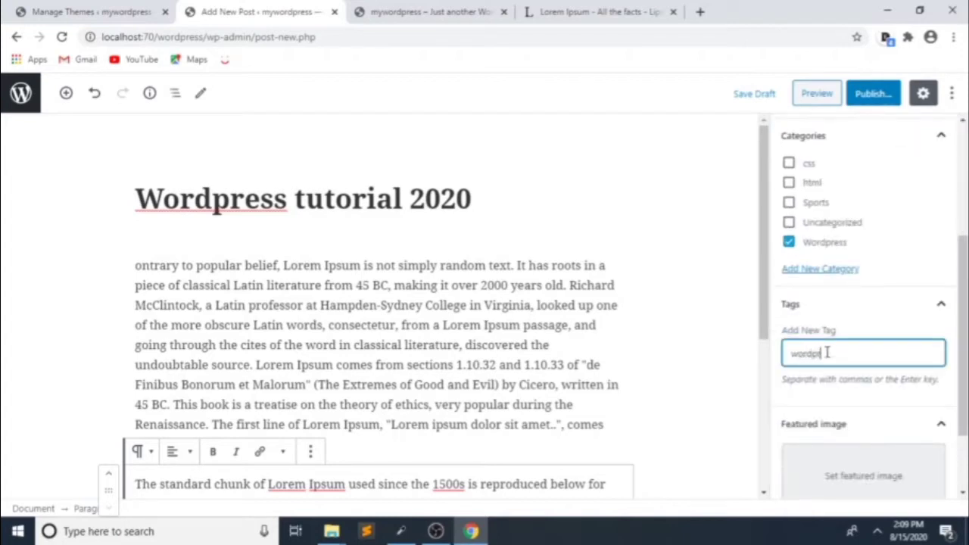
{"action": "type", "text": "wordpress"}
{"action": "scroll", "coordinate": [840, 379], "scroll_direction": "down", "scroll_amount": 2}
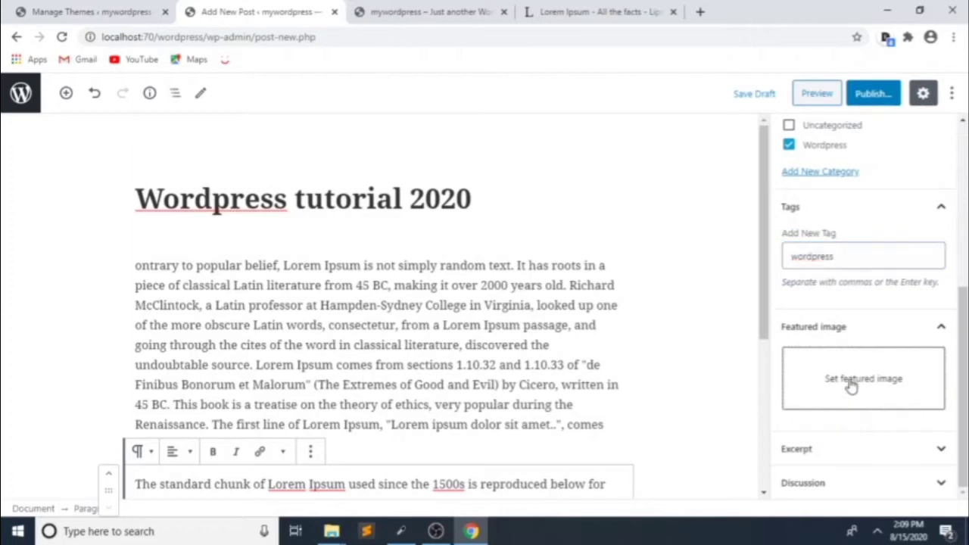
Step: Set youtube.jpg as the featured image and publish the Wordpress tutorial 2020 post
{"action": "left_click", "coordinate": [851, 386]}
{"action": "left_click", "coordinate": [267, 231]}
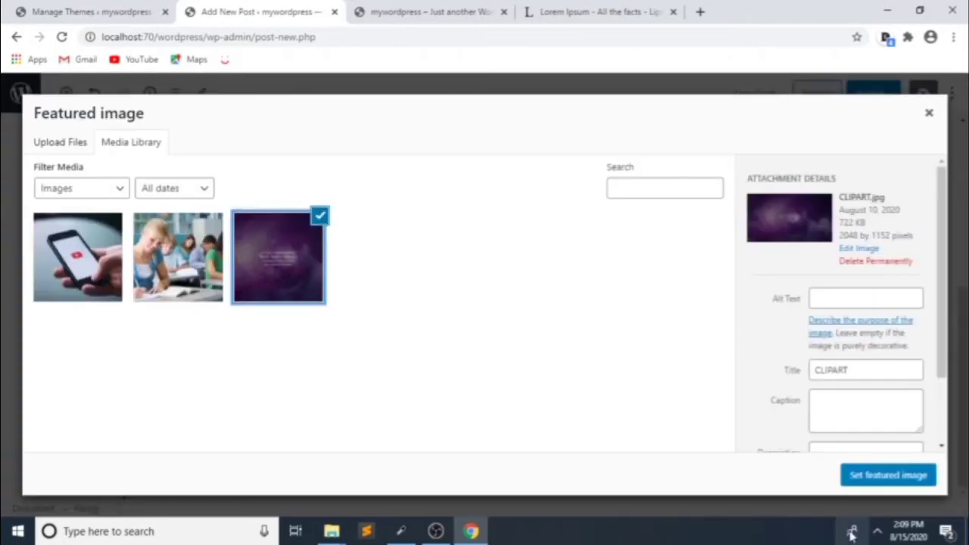
{"action": "left_click", "coordinate": [93, 282]}
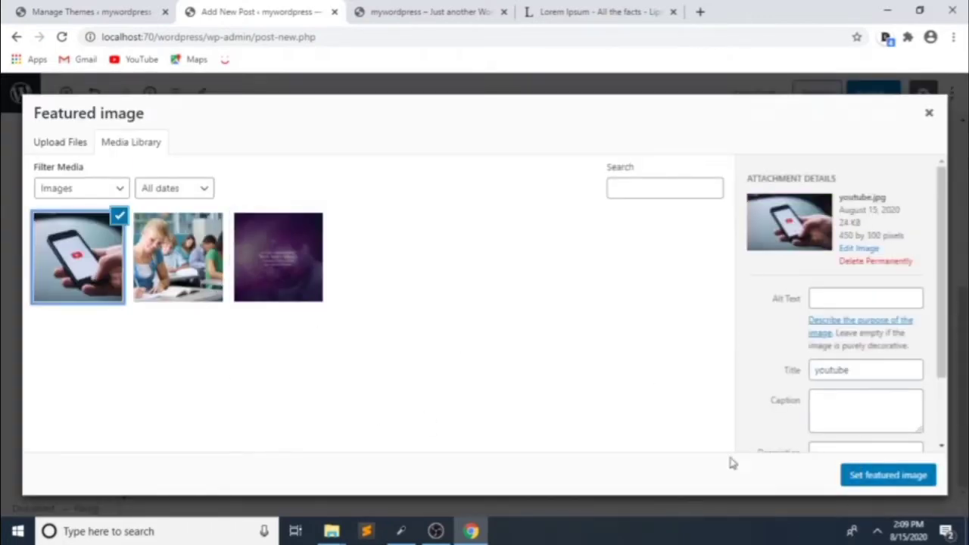
{"action": "left_click", "coordinate": [894, 475]}
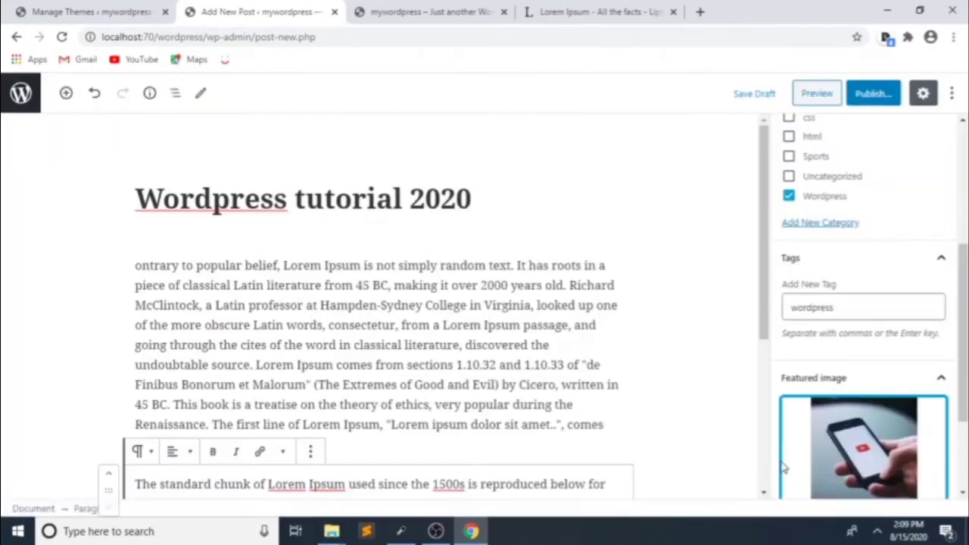
{"action": "left_click", "coordinate": [873, 94]}
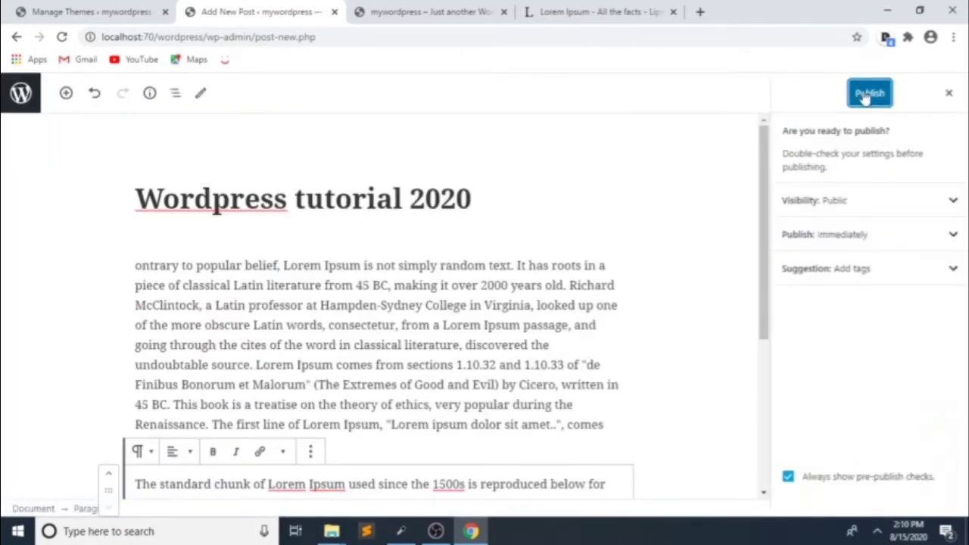
{"action": "left_click", "coordinate": [872, 94]}
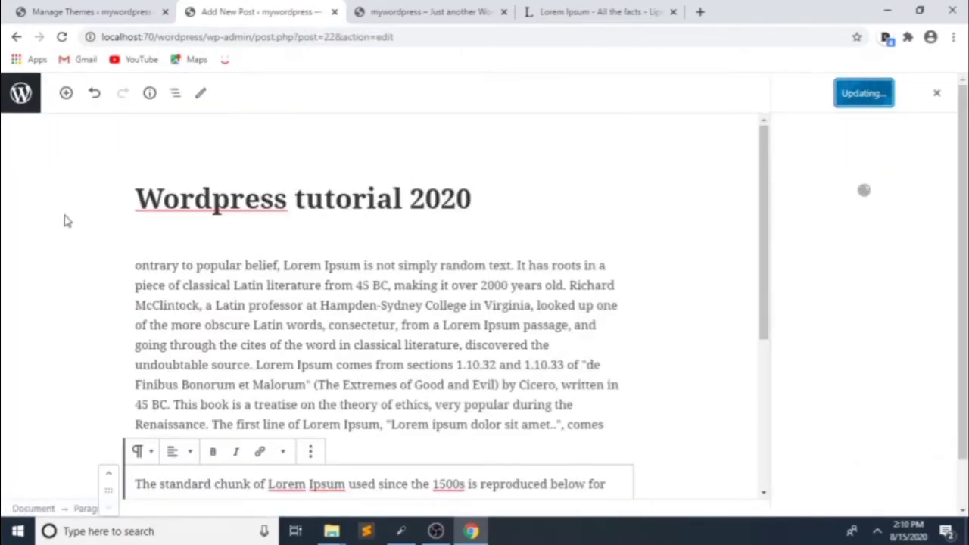
Step: Reload the site front page and scroll through it to check the new Wordpress tutorial 2020 post
{"action": "left_click", "coordinate": [440, 11]}
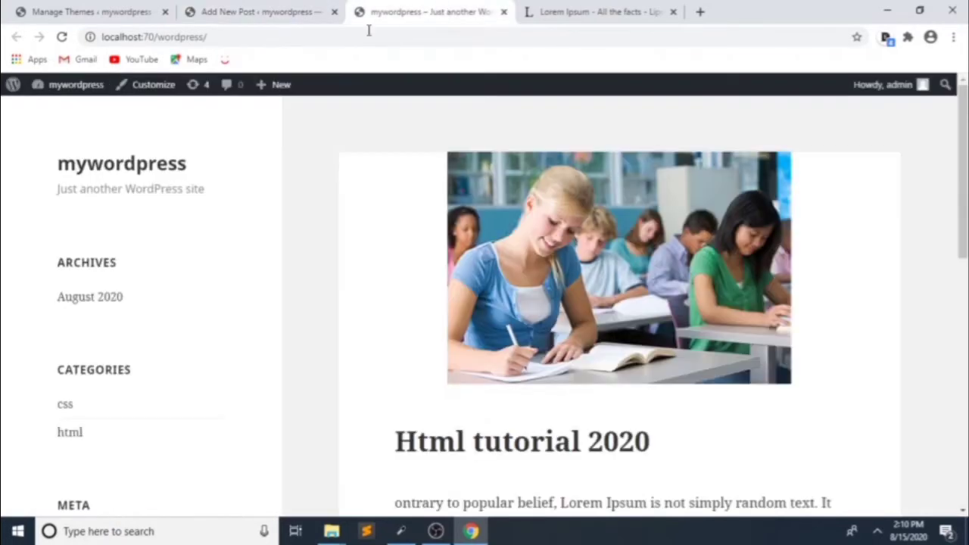
{"action": "left_click", "coordinate": [62, 36]}
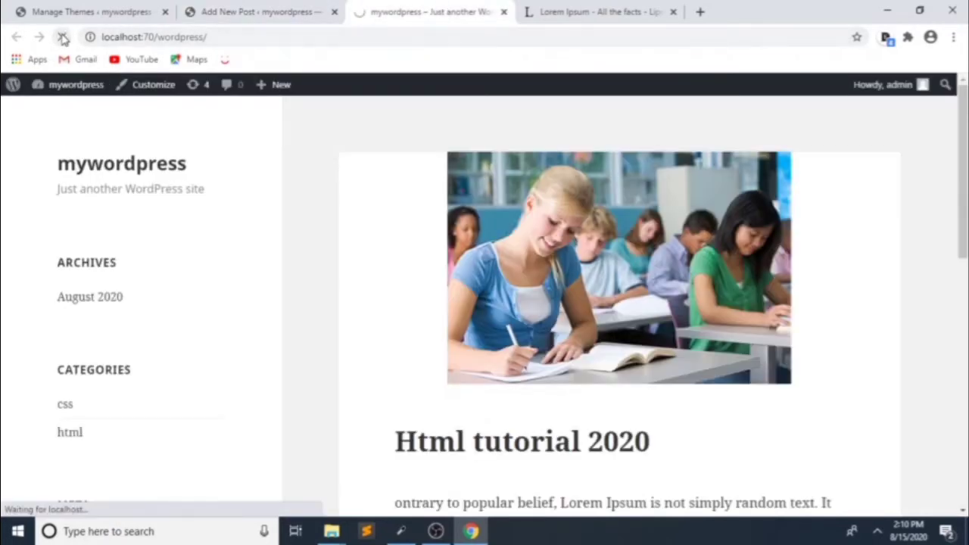
{"action": "scroll", "coordinate": [458, 275], "scroll_direction": "down", "scroll_amount": 15}
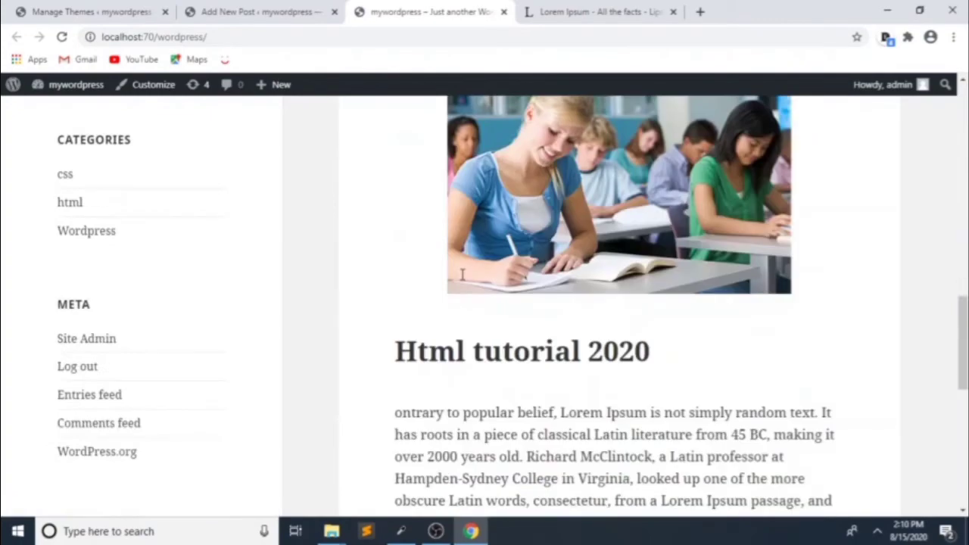
{"action": "scroll", "coordinate": [462, 274], "scroll_direction": "up", "scroll_amount": 10}
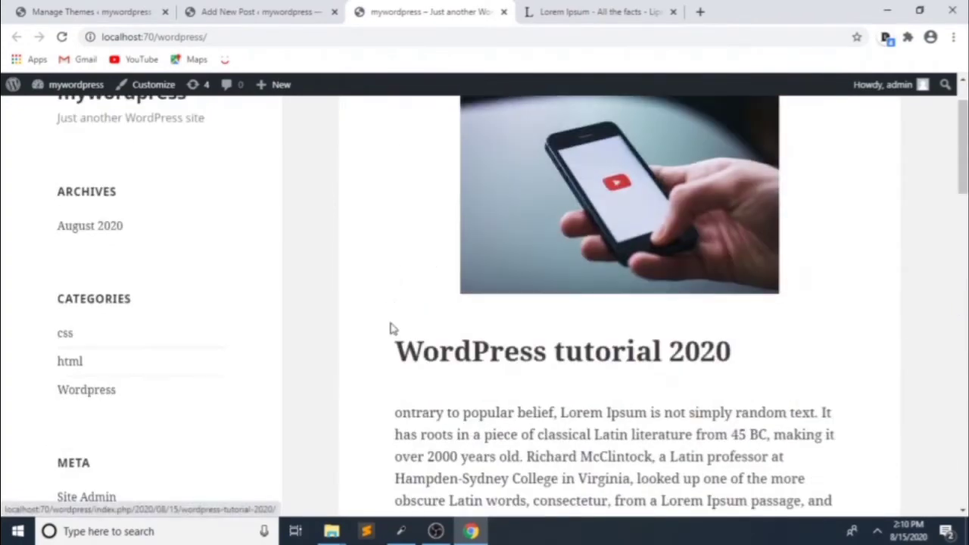
{"action": "left_click_drag", "start_coordinate": [391, 328], "coordinate": [801, 369]}
{"action": "scroll", "coordinate": [708, 348], "scroll_direction": "down", "scroll_amount": 10}
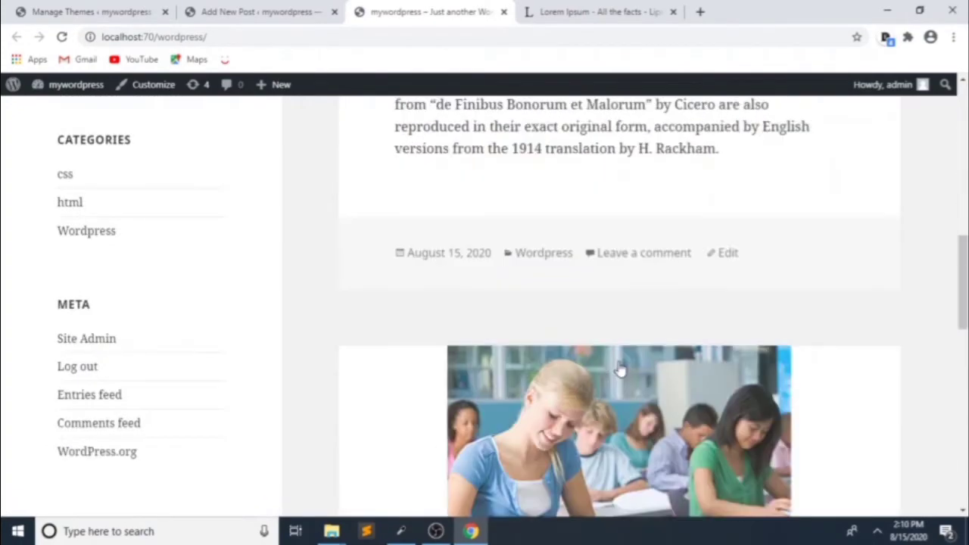
{"action": "scroll", "coordinate": [620, 369], "scroll_direction": "down", "scroll_amount": 5}
{"action": "left_click_drag", "start_coordinate": [424, 294], "coordinate": [610, 281]}
{"action": "scroll", "coordinate": [610, 281], "scroll_direction": "up", "scroll_amount": 3}
{"action": "scroll", "coordinate": [567, 374], "scroll_direction": "down", "scroll_amount": 3}
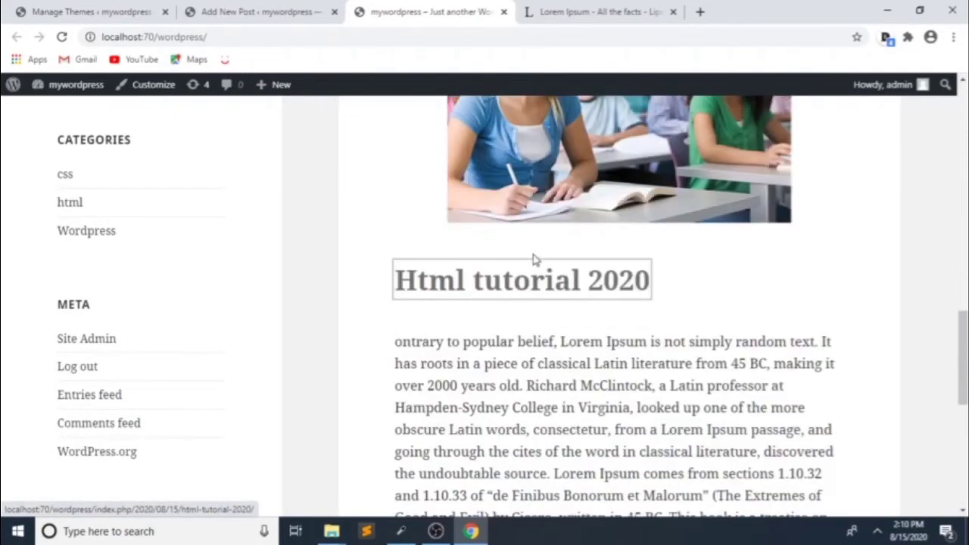
{"action": "scroll", "coordinate": [533, 259], "scroll_direction": "down", "scroll_amount": 4}
{"action": "scroll", "coordinate": [474, 344], "scroll_direction": "up", "scroll_amount": 4}
{"action": "scroll", "coordinate": [474, 336], "scroll_direction": "down", "scroll_amount": 8}
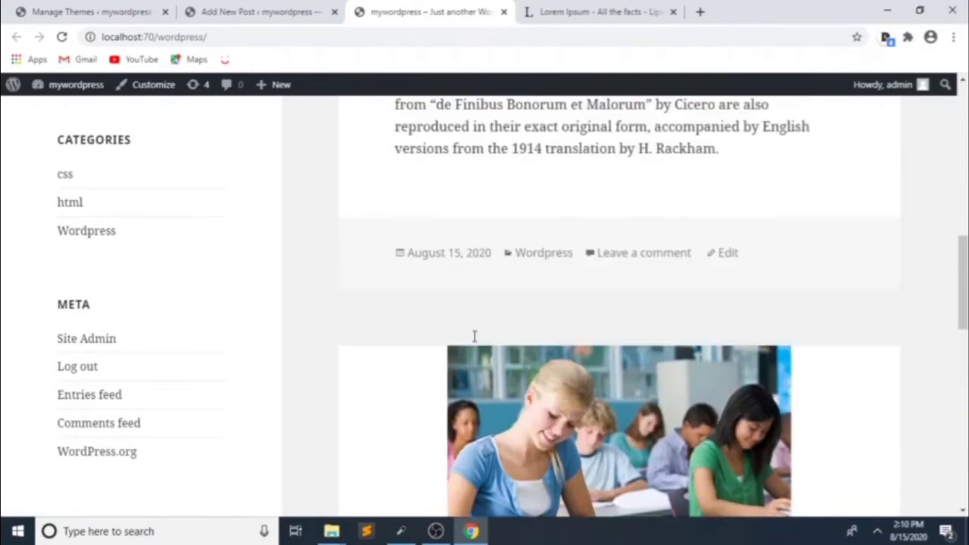
{"action": "scroll", "coordinate": [474, 336], "scroll_direction": "up", "scroll_amount": 1}
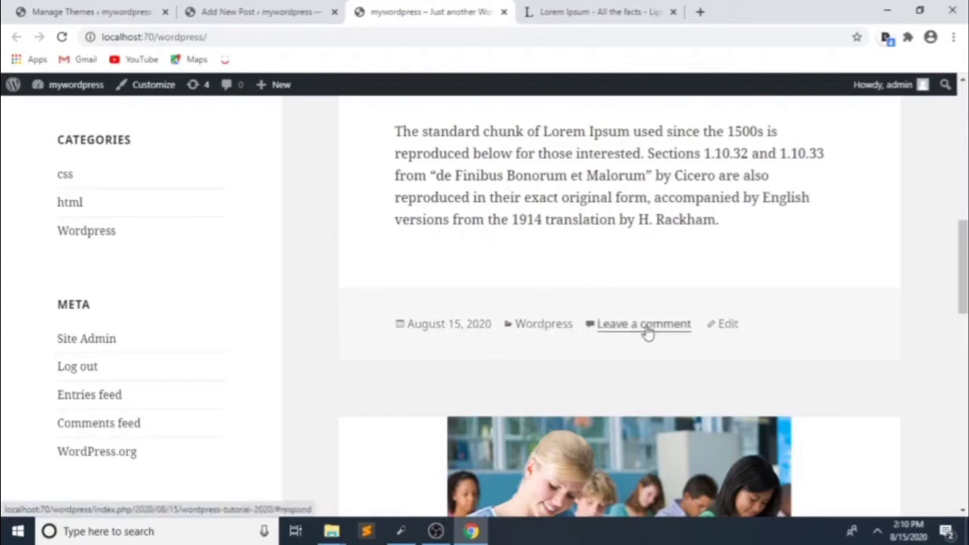
Step: Open the Html tutorial 2020 post from the front page in a new tab
{"action": "scroll", "coordinate": [647, 334], "scroll_direction": "down", "scroll_amount": 7}
{"action": "scroll", "coordinate": [636, 334], "scroll_direction": "up", "scroll_amount": 4}
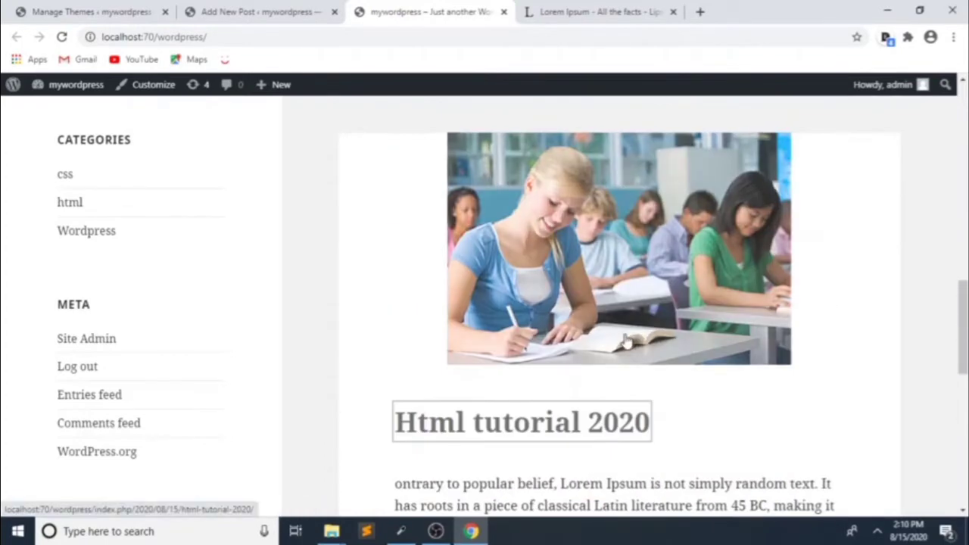
{"action": "scroll", "coordinate": [621, 336], "scroll_direction": "down", "scroll_amount": 2}
{"action": "left_click", "coordinate": [513, 300]}
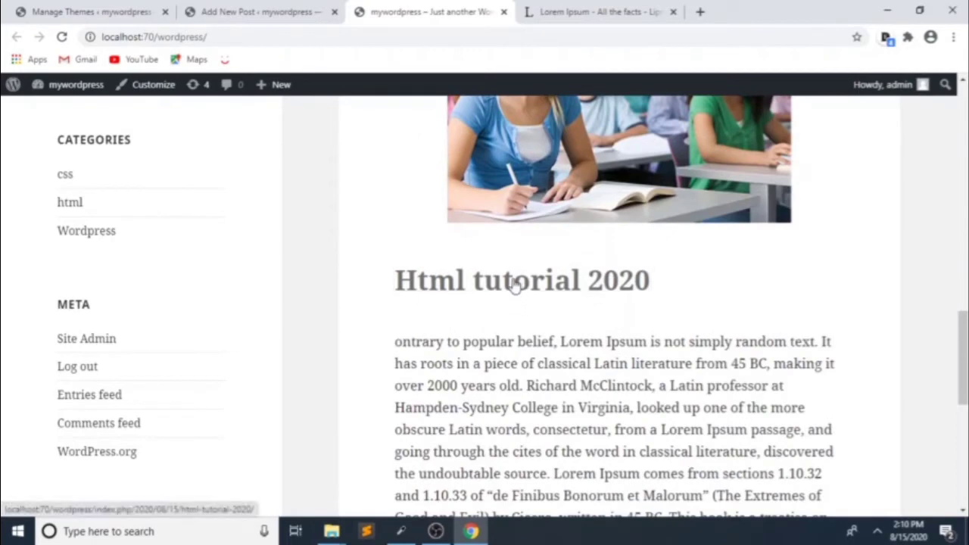
{"action": "middle_click", "coordinate": [513, 284]}
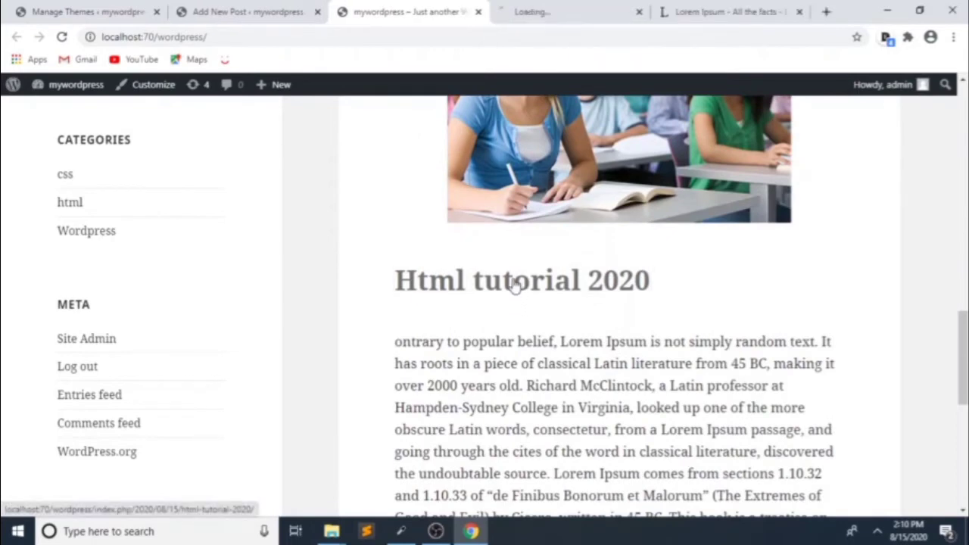
{"action": "left_click", "coordinate": [547, 11]}
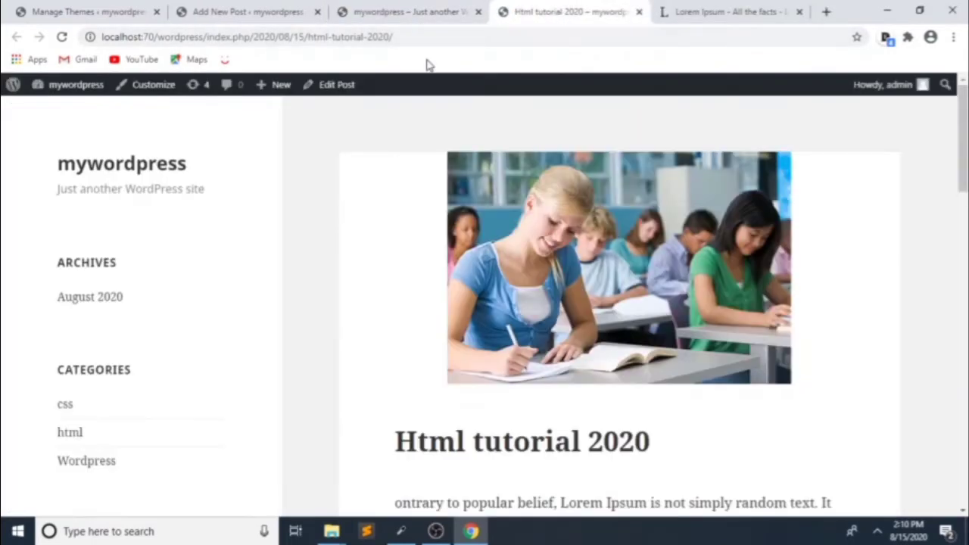
{"action": "scroll", "coordinate": [564, 203], "scroll_direction": "down", "scroll_amount": 5}
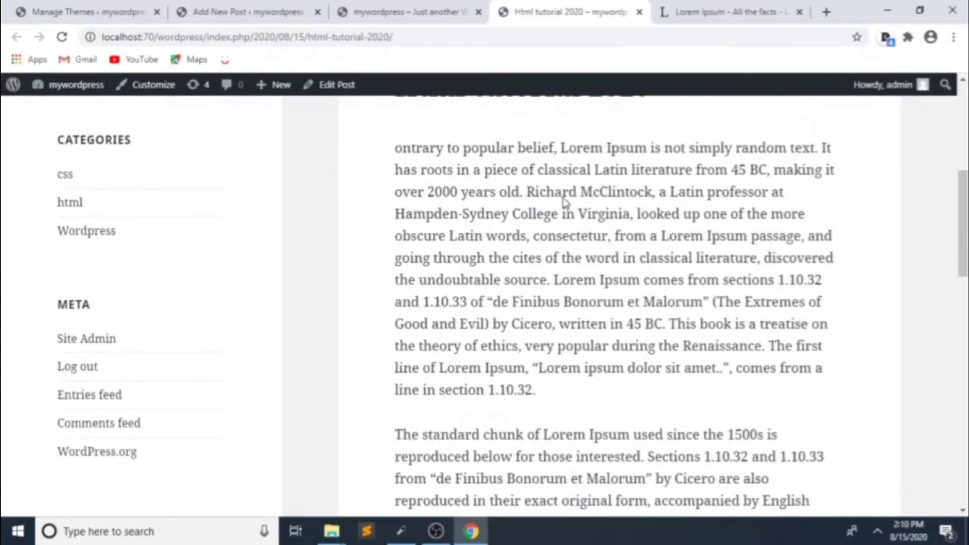
{"action": "scroll", "coordinate": [564, 203], "scroll_direction": "up", "scroll_amount": 3}
{"action": "scroll", "coordinate": [564, 203], "scroll_direction": "down", "scroll_amount": 8}
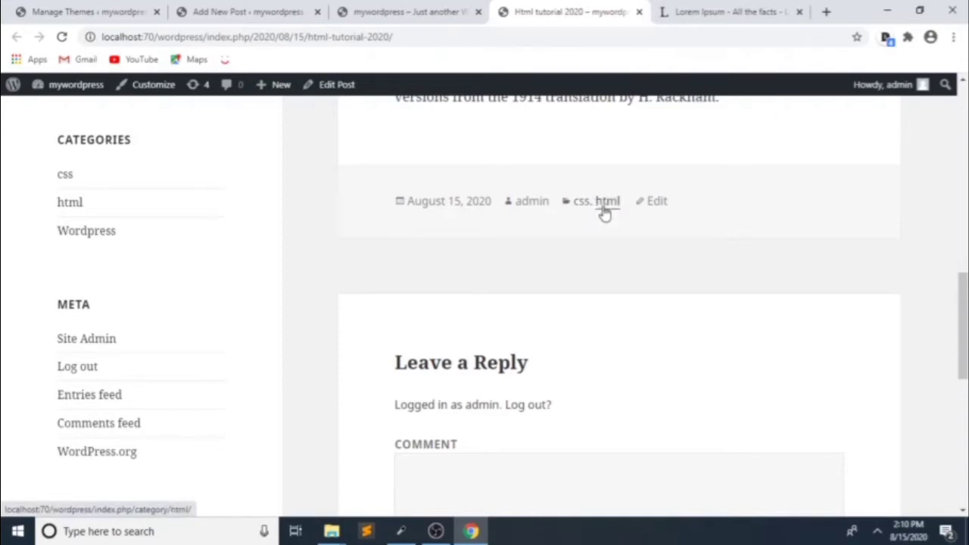
{"action": "scroll", "coordinate": [609, 215], "scroll_direction": "up", "scroll_amount": 2}
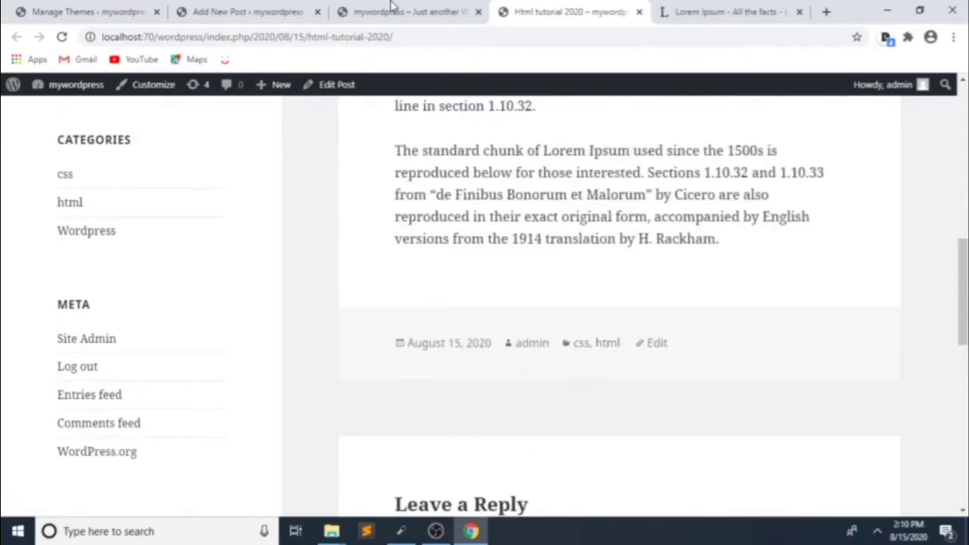
{"action": "left_click", "coordinate": [389, 9]}
{"action": "scroll", "coordinate": [224, 286], "scroll_direction": "up", "scroll_amount": 10}
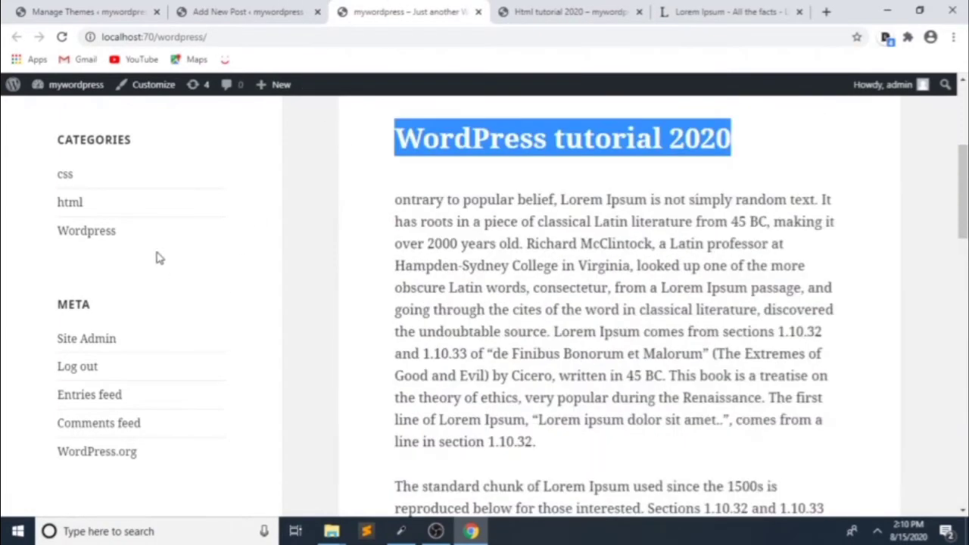
{"action": "scroll", "coordinate": [152, 173], "scroll_direction": "down", "scroll_amount": 2}
{"action": "scroll", "coordinate": [611, 242], "scroll_direction": "down", "scroll_amount": 3}
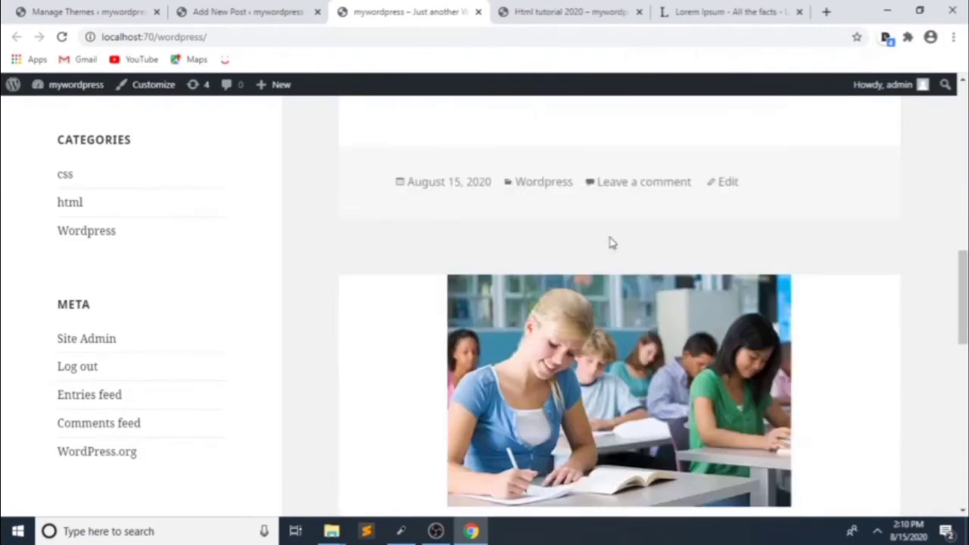
{"action": "left_click_drag", "start_coordinate": [964, 294], "coordinate": [964, 182]}
{"action": "scroll", "coordinate": [54, 270], "scroll_direction": "up", "scroll_amount": 3}
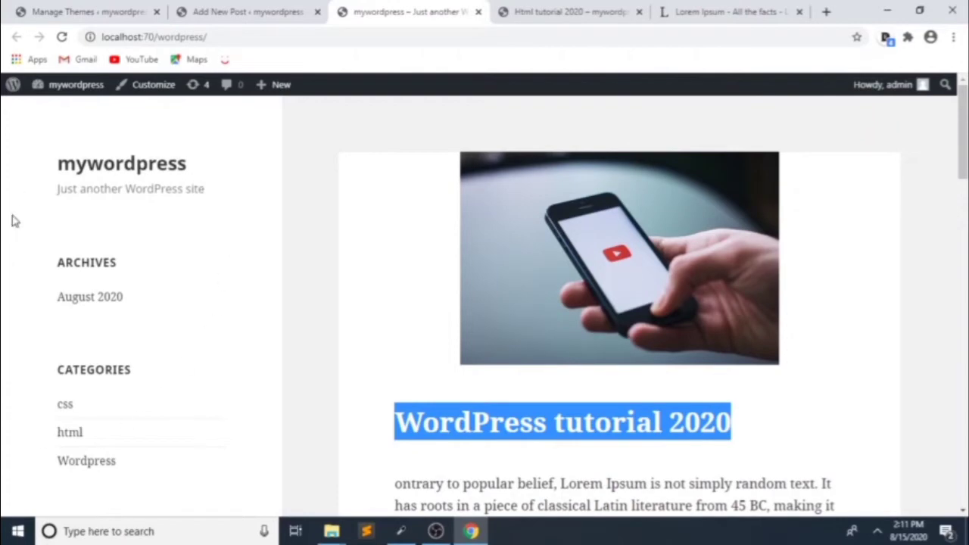
Step: Open Appearance > Widgets in a new tab, close the Add New Post editor, then go to Widgets
{"action": "left_click", "coordinate": [87, 6]}
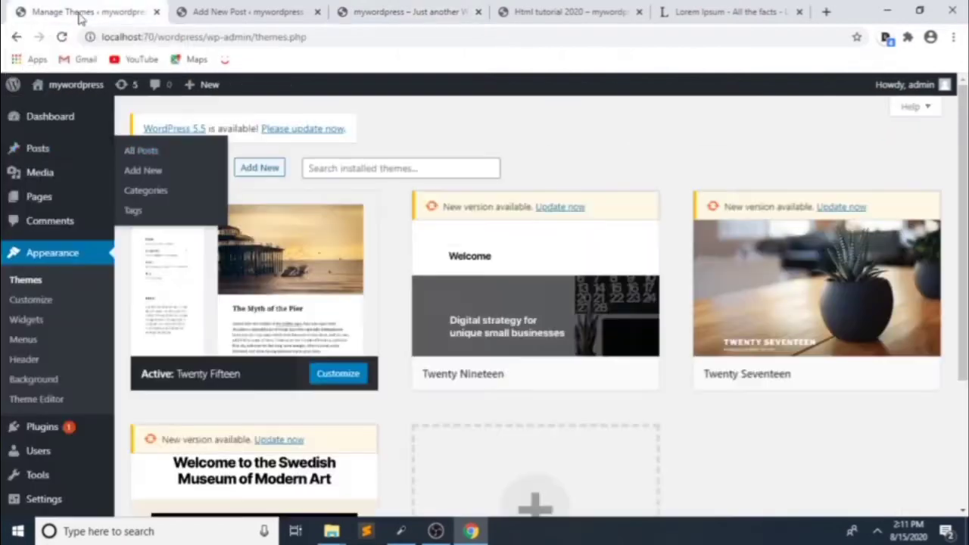
{"action": "middle_click", "coordinate": [20, 327]}
{"action": "left_click", "coordinate": [343, 14]}
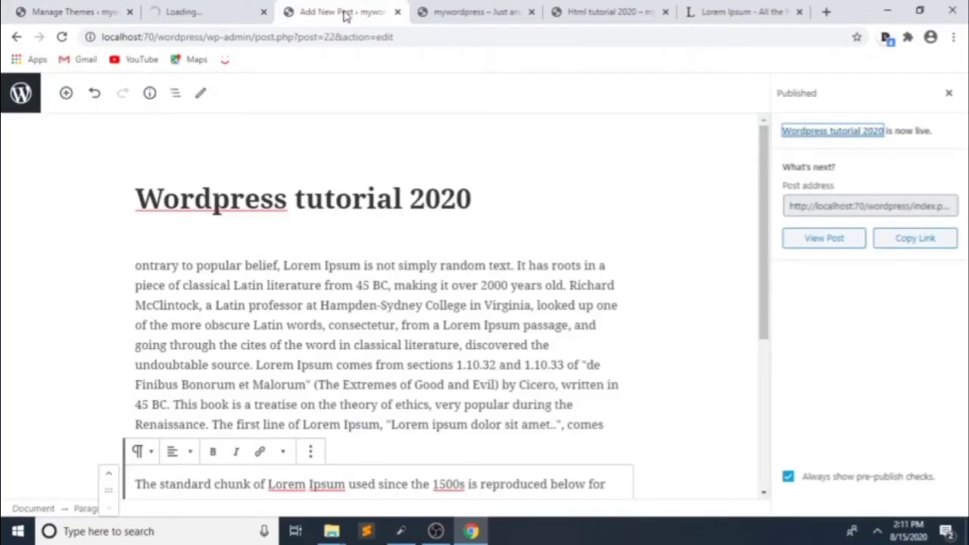
{"action": "left_click", "coordinate": [397, 13]}
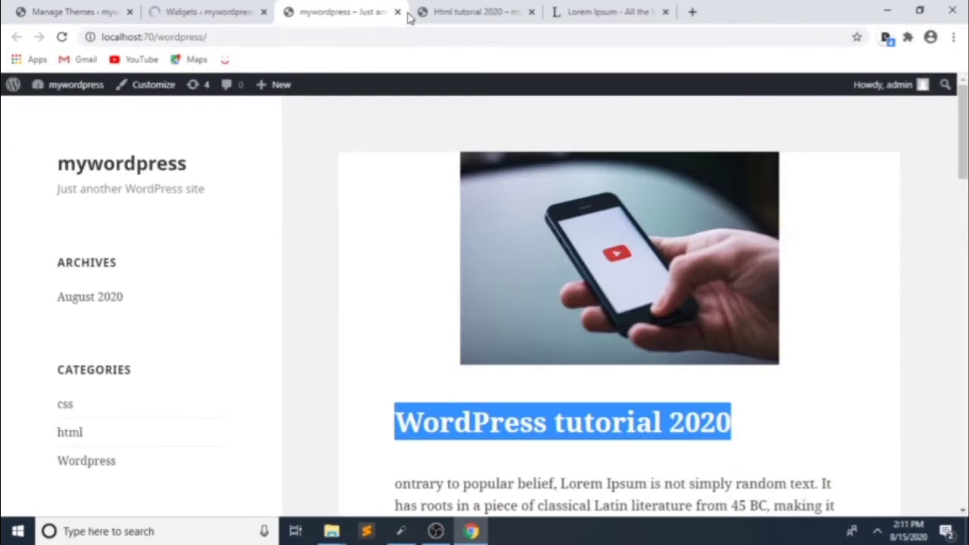
{"action": "left_click", "coordinate": [454, 12]}
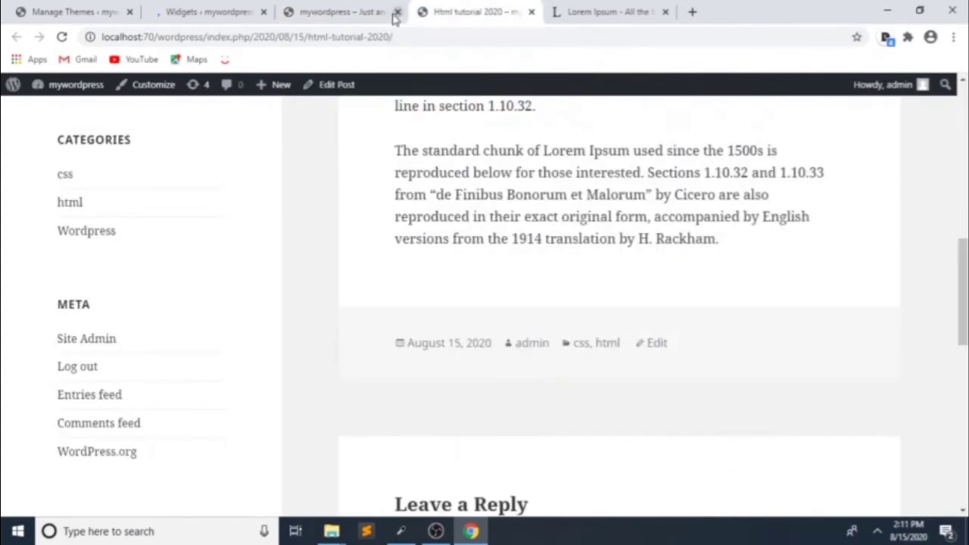
{"action": "left_click", "coordinate": [197, 18]}
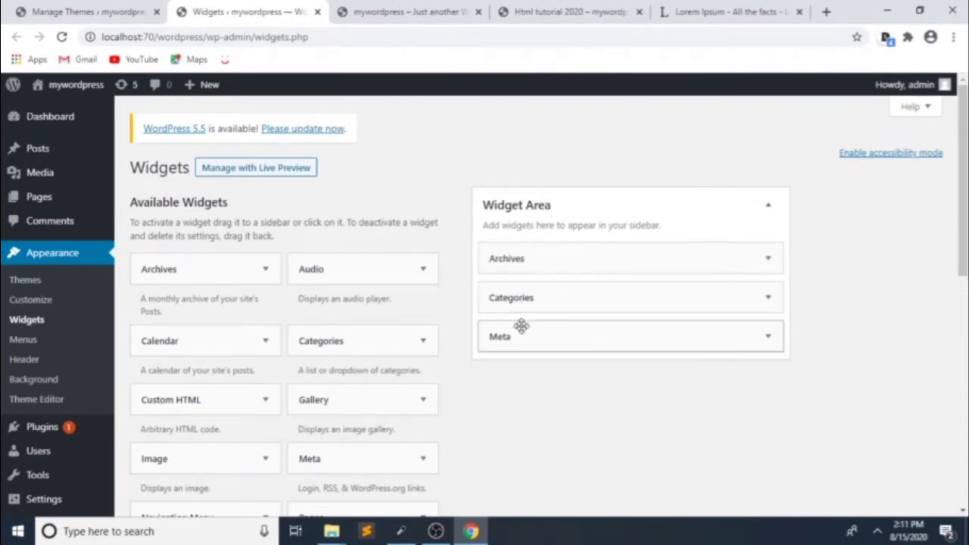
Step: Delete the Archives, Categories and Meta widgets from the sidebar and confirm the front page sidebar is empty
{"action": "left_click", "coordinate": [366, 10]}
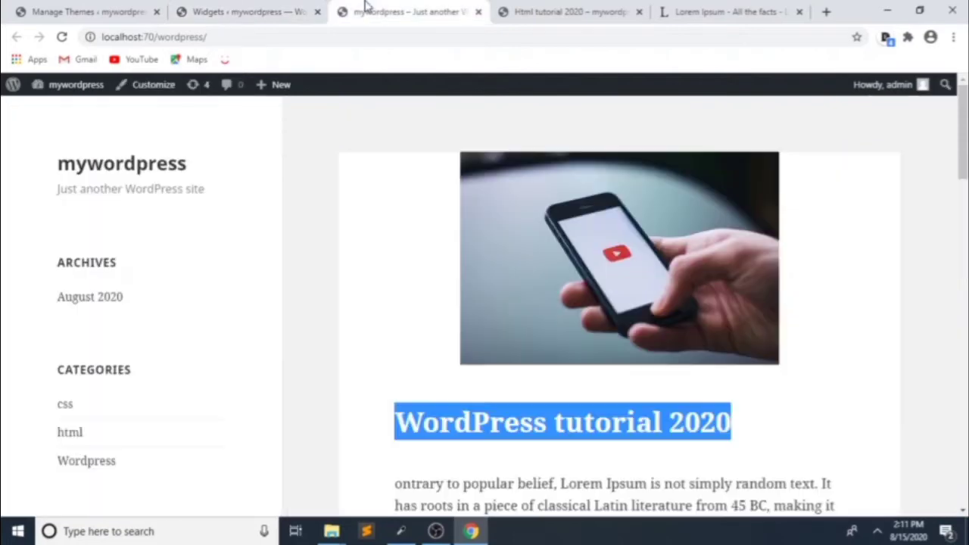
{"action": "scroll", "coordinate": [89, 280], "scroll_direction": "down", "scroll_amount": 3}
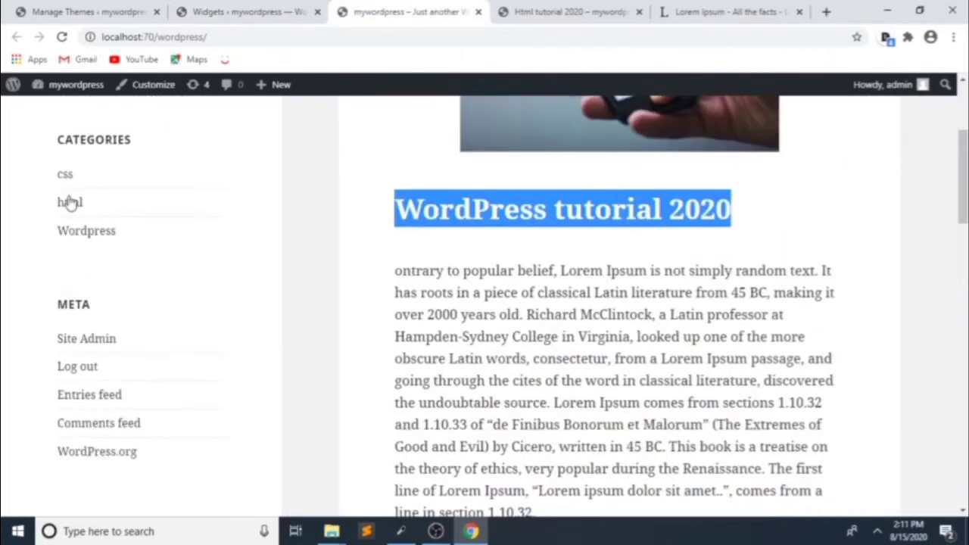
{"action": "left_click", "coordinate": [310, 7]}
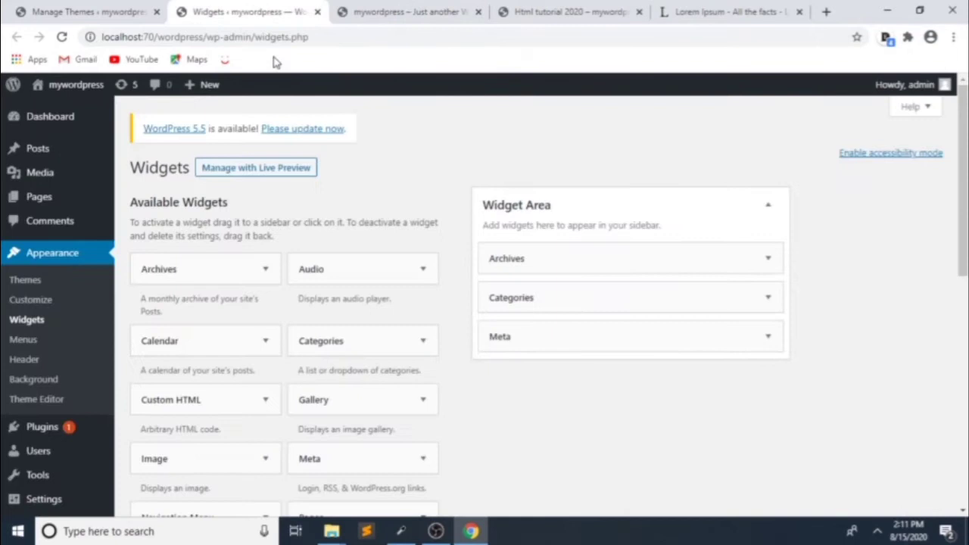
{"action": "left_click", "coordinate": [716, 259]}
{"action": "left_click", "coordinate": [503, 376]}
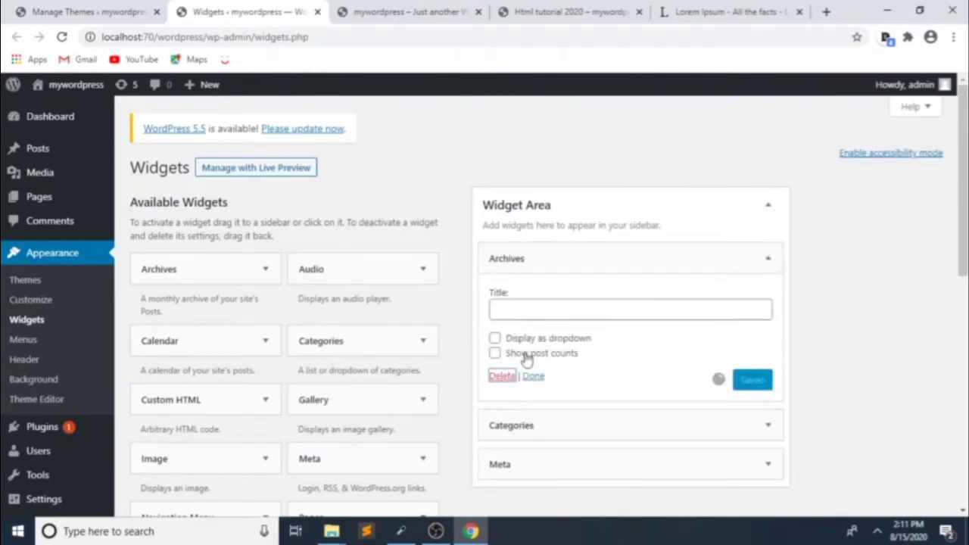
{"action": "left_click", "coordinate": [610, 264]}
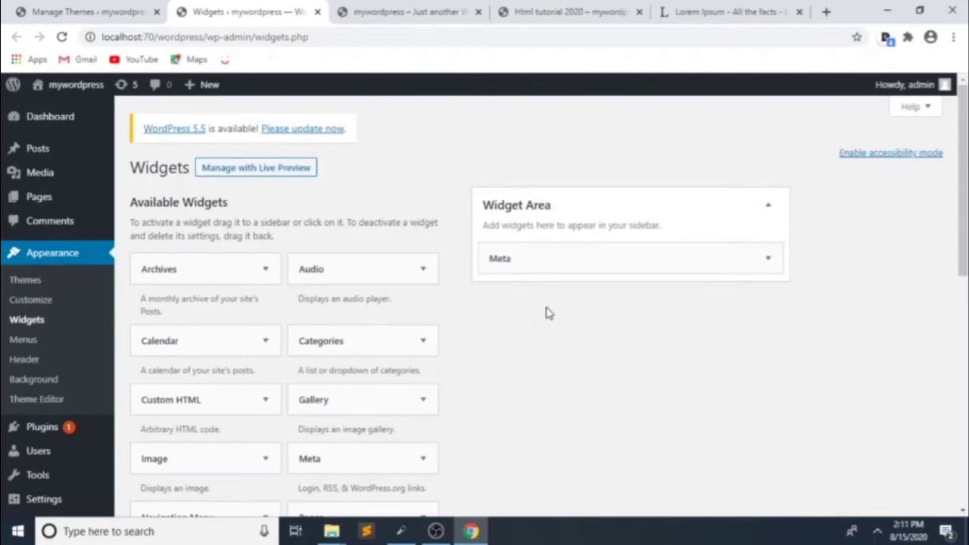
{"action": "left_click", "coordinate": [543, 260]}
{"action": "left_click", "coordinate": [502, 341]}
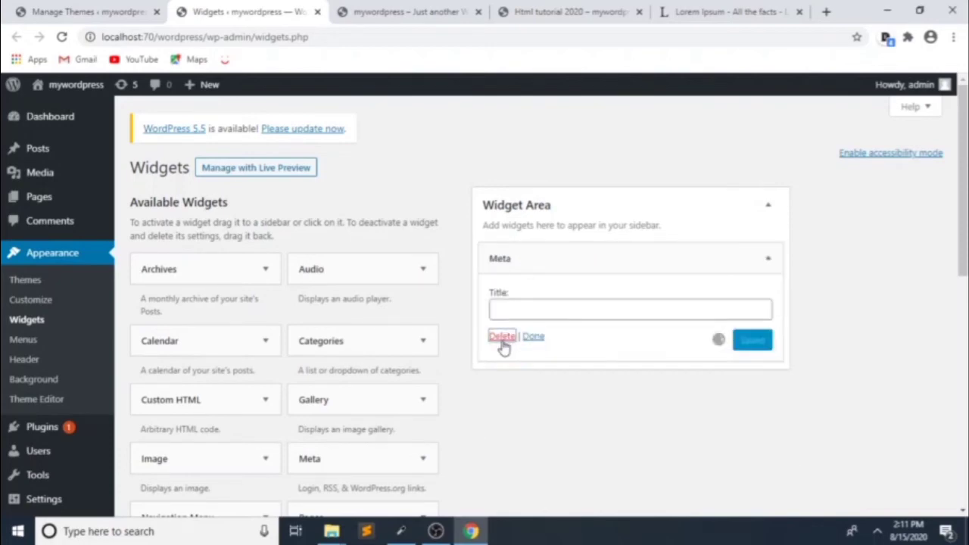
{"action": "left_click", "coordinate": [437, 11]}
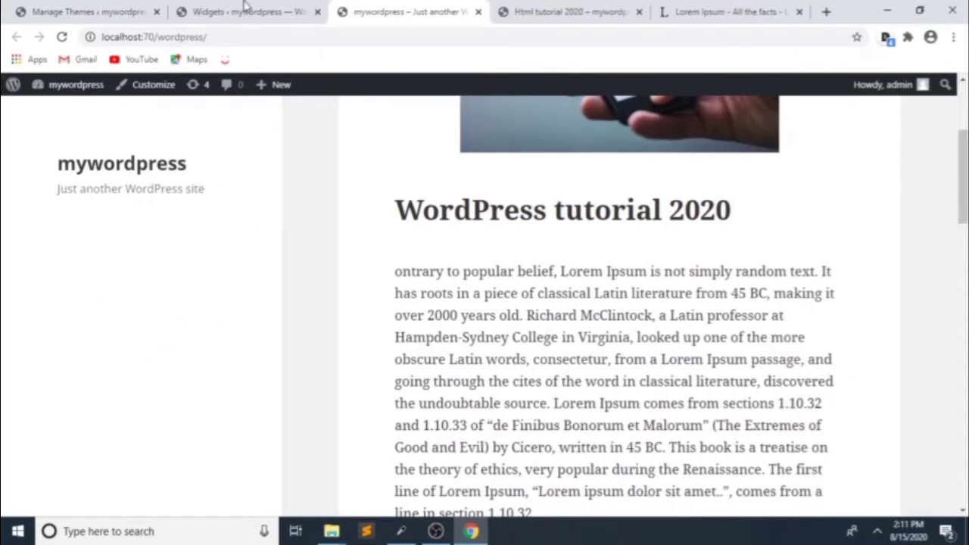
{"action": "left_click", "coordinate": [206, 6]}
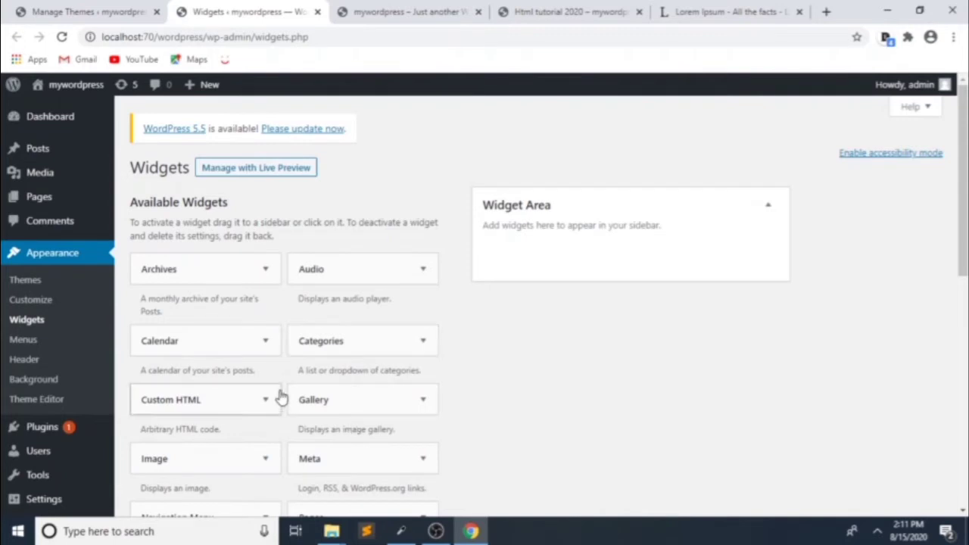
Step: Add a Categories widget with Show hierarchy ticked, save it, and reload the live site
{"action": "scroll", "coordinate": [312, 383], "scroll_direction": "down", "scroll_amount": 1}
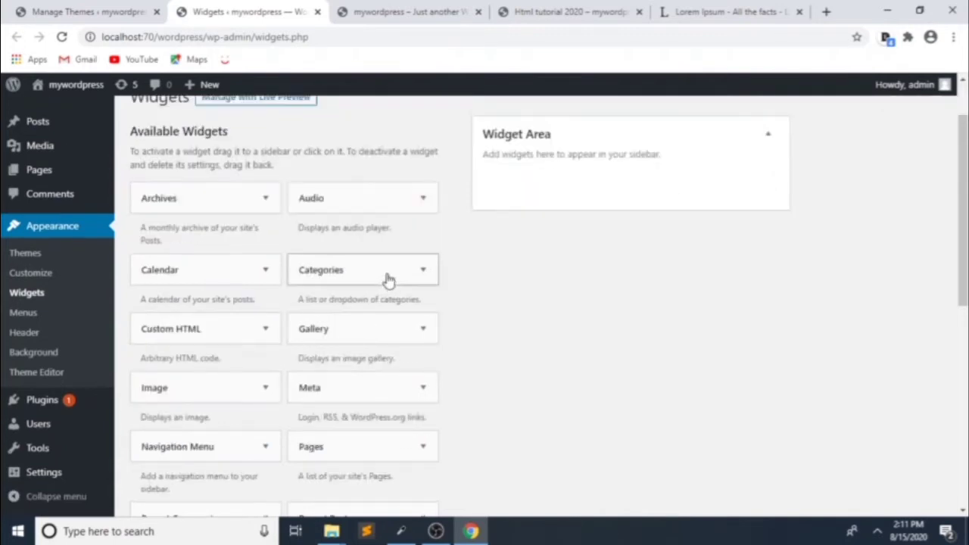
{"action": "left_click_drag", "start_coordinate": [388, 280], "coordinate": [593, 171]}
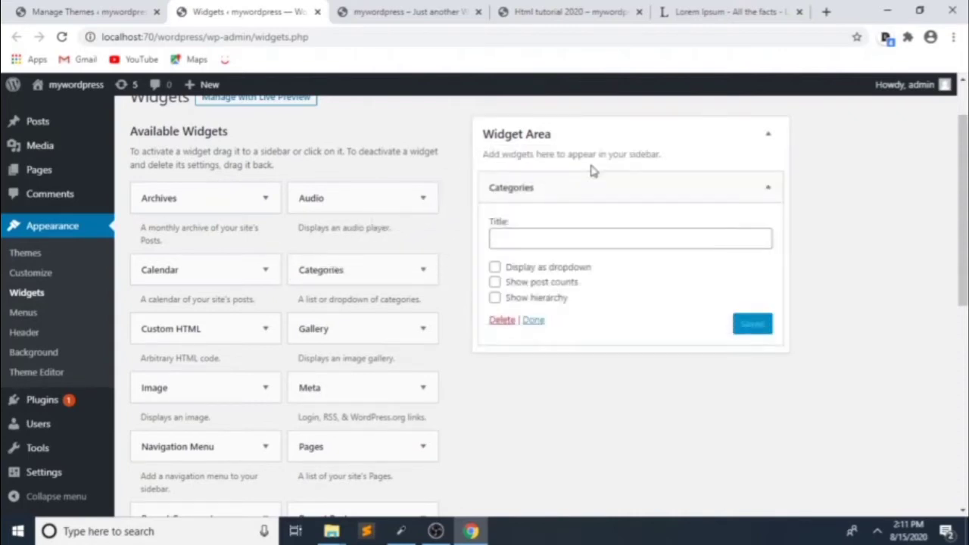
{"action": "left_click", "coordinate": [495, 298]}
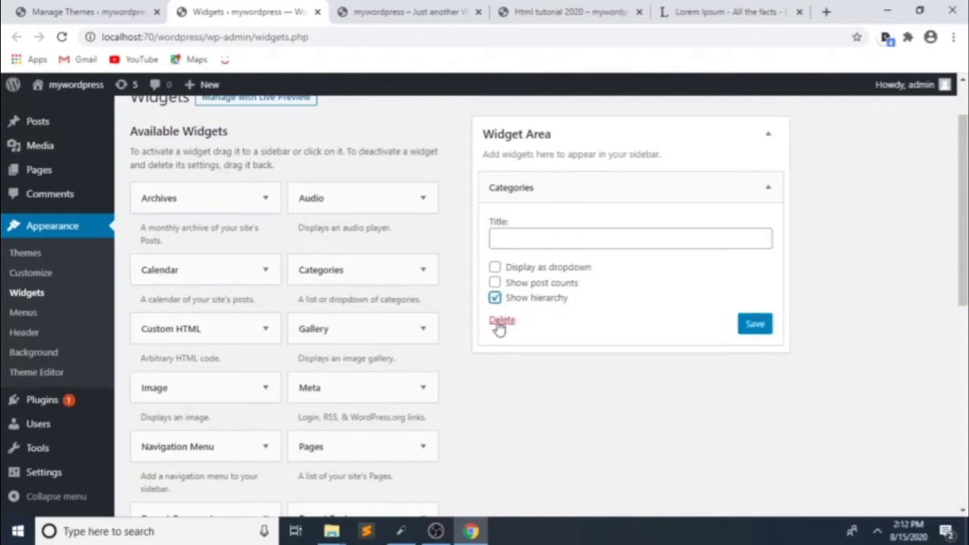
{"action": "left_click", "coordinate": [753, 324]}
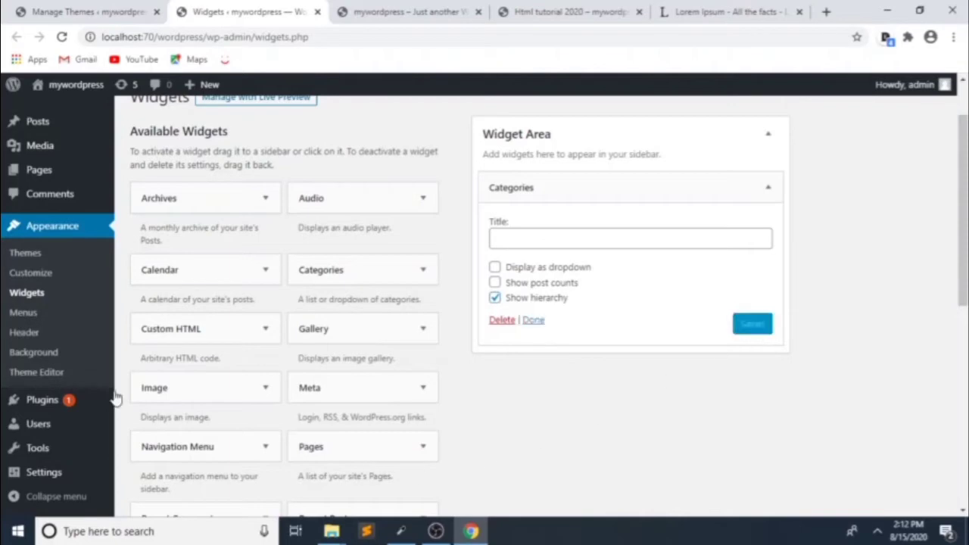
{"action": "left_click", "coordinate": [394, 16]}
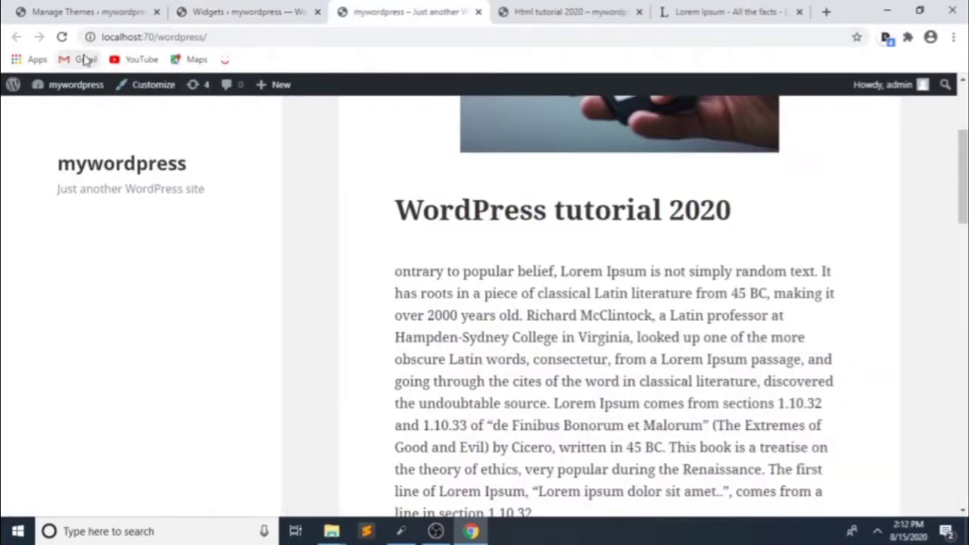
{"action": "left_click", "coordinate": [62, 36]}
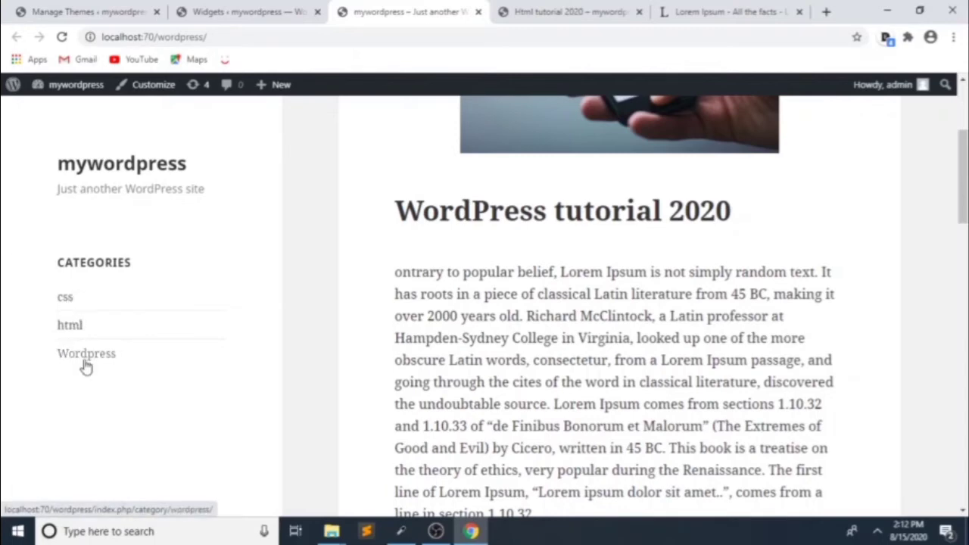
Step: Add a Recent Posts widget below Categories with Display post date ticked, and save it
{"action": "left_click", "coordinate": [218, 8]}
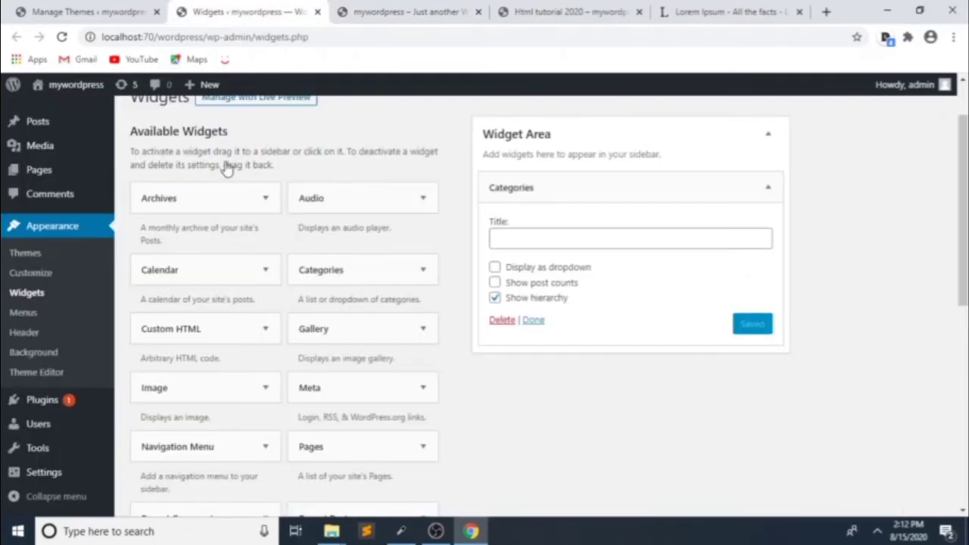
{"action": "scroll", "coordinate": [258, 242], "scroll_direction": "down", "scroll_amount": 1}
{"action": "scroll", "coordinate": [296, 325], "scroll_direction": "down", "scroll_amount": 1}
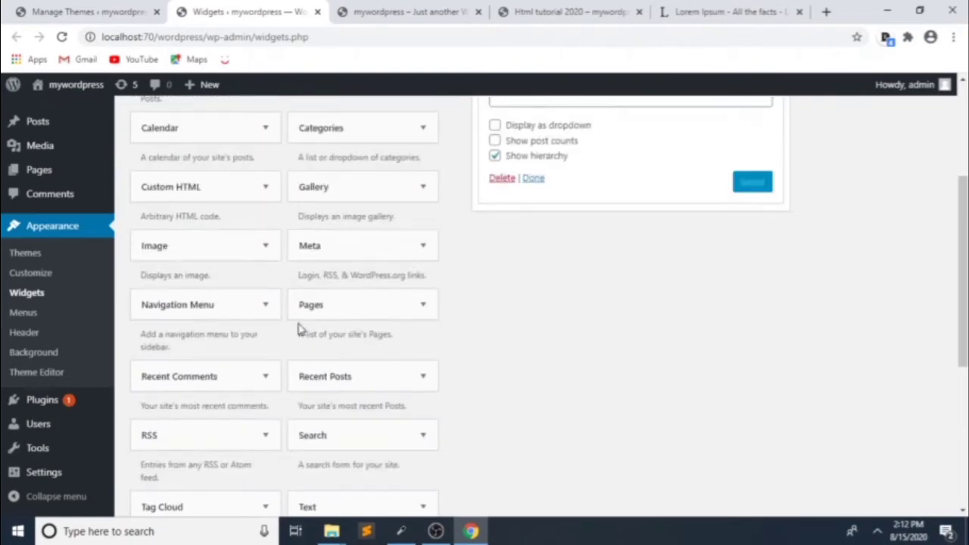
{"action": "scroll", "coordinate": [300, 328], "scroll_direction": "down", "scroll_amount": 1}
{"action": "scroll", "coordinate": [275, 303], "scroll_direction": "up", "scroll_amount": 2}
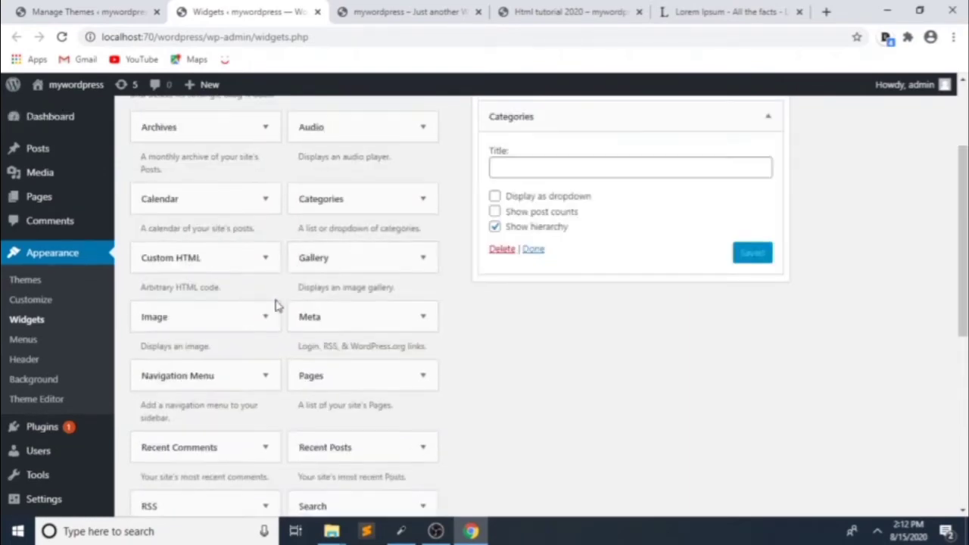
{"action": "scroll", "coordinate": [264, 330], "scroll_direction": "down", "scroll_amount": 2}
{"action": "left_click_drag", "start_coordinate": [326, 307], "coordinate": [526, 367]}
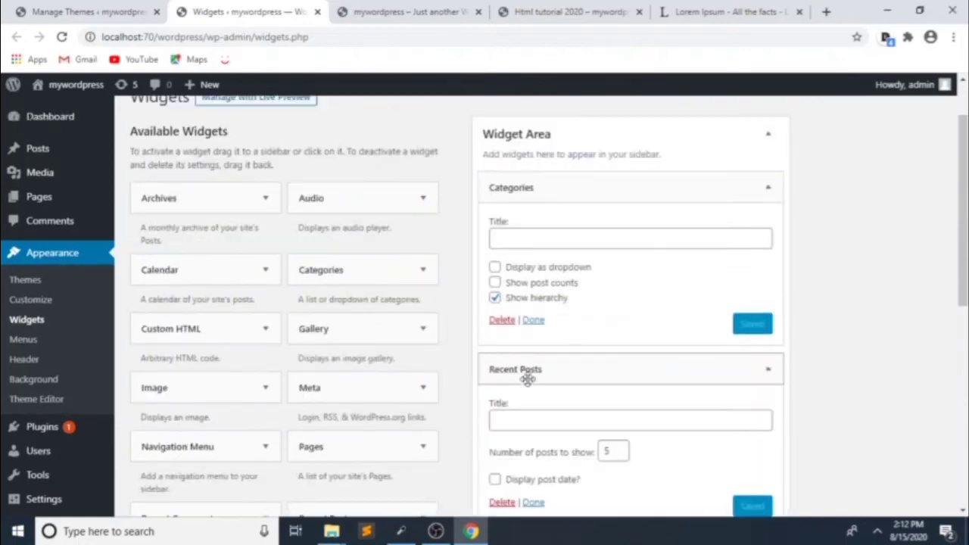
{"action": "scroll", "coordinate": [551, 399], "scroll_direction": "down", "scroll_amount": 3}
{"action": "scroll", "coordinate": [520, 353], "scroll_direction": "up", "scroll_amount": 1}
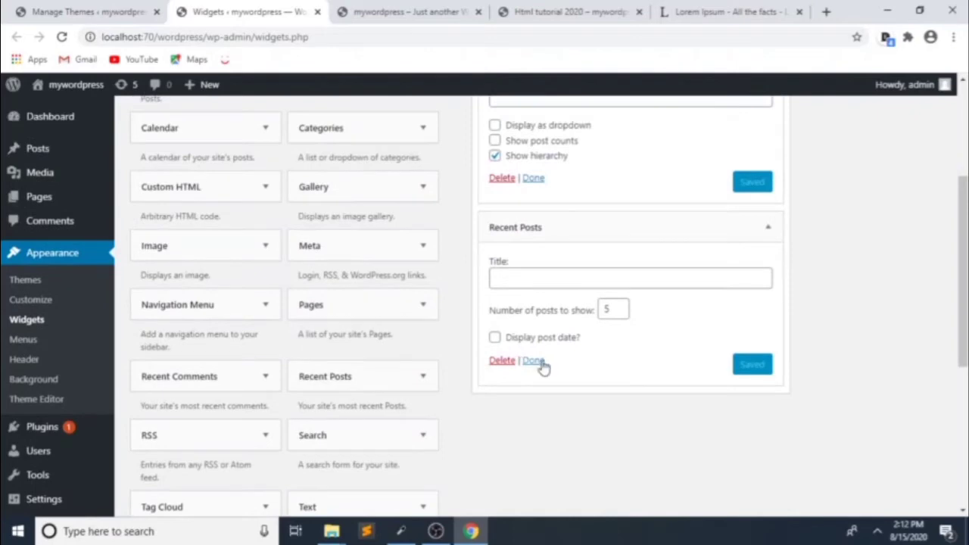
{"action": "left_click", "coordinate": [496, 338]}
{"action": "left_click", "coordinate": [753, 365]}
Step: Reload the live site and check that the sidebar lists both tutorial posts with dates
{"action": "left_click", "coordinate": [396, 17]}
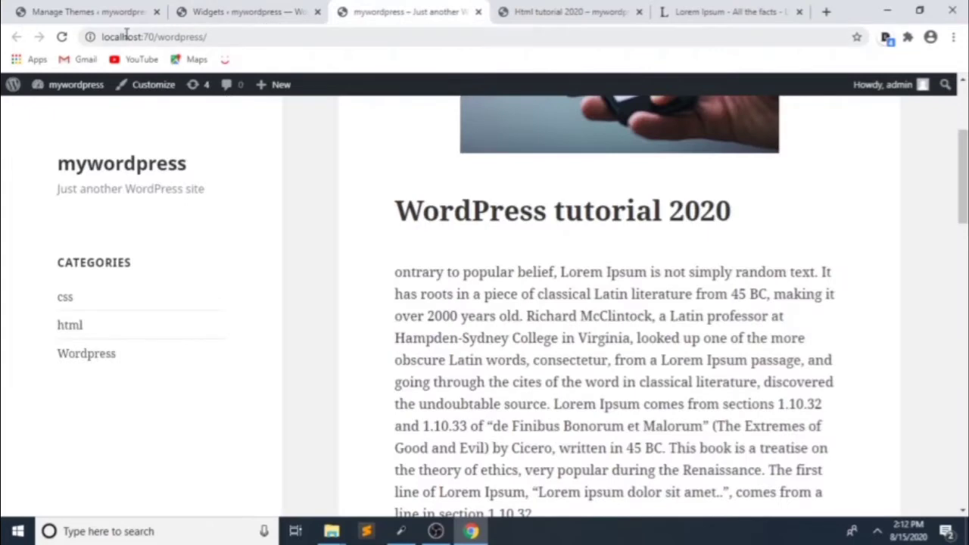
{"action": "left_click", "coordinate": [62, 36]}
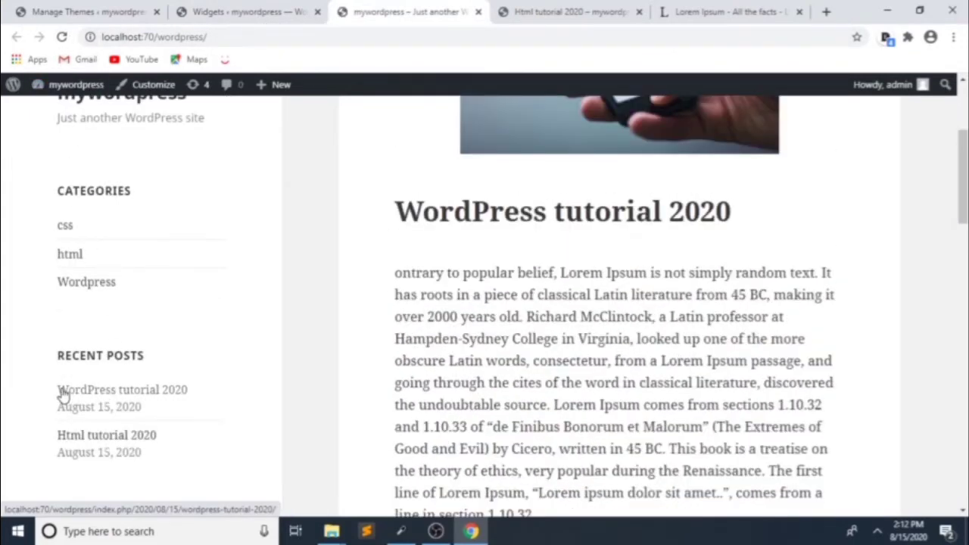
{"action": "scroll", "coordinate": [346, 460], "scroll_direction": "down", "scroll_amount": 3}
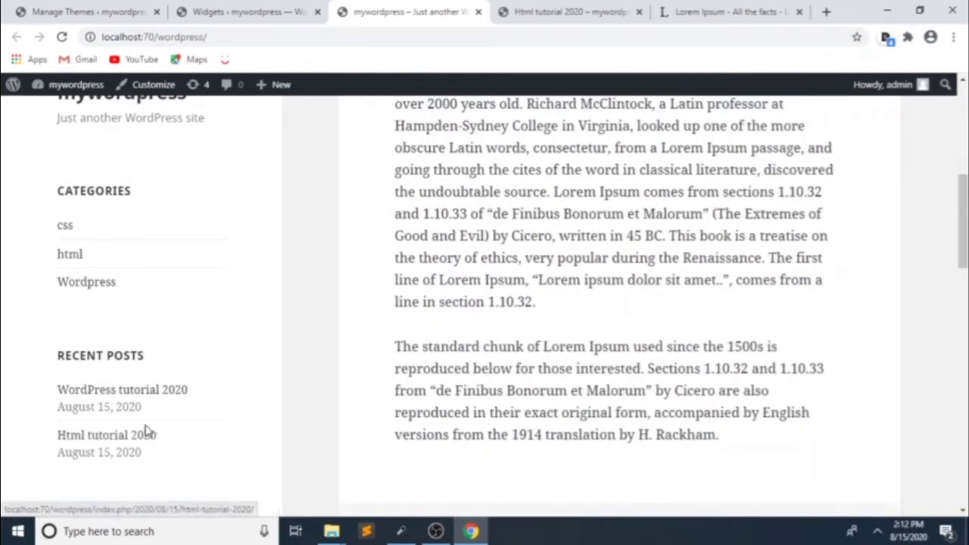
{"action": "scroll", "coordinate": [104, 441], "scroll_direction": "up", "scroll_amount": 5}
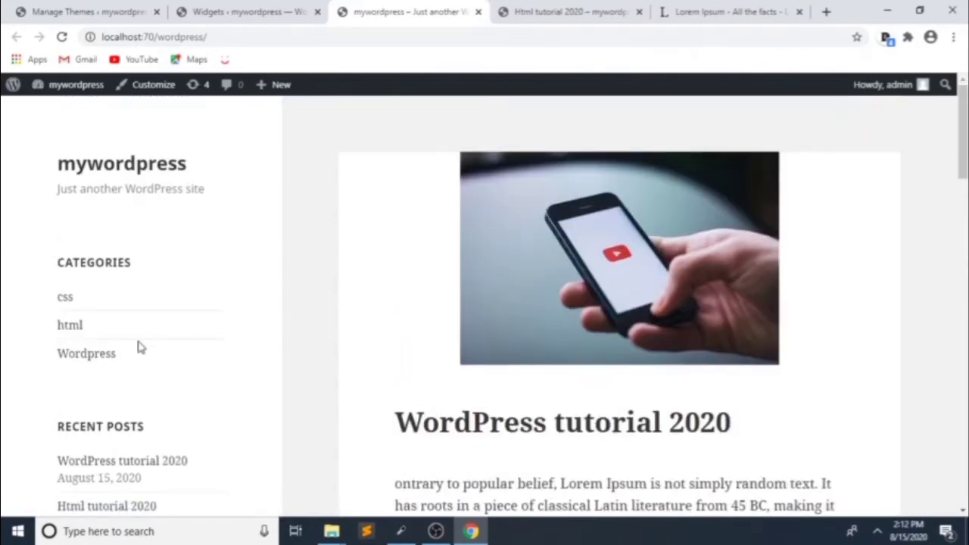
{"action": "left_click", "coordinate": [50, 11]}
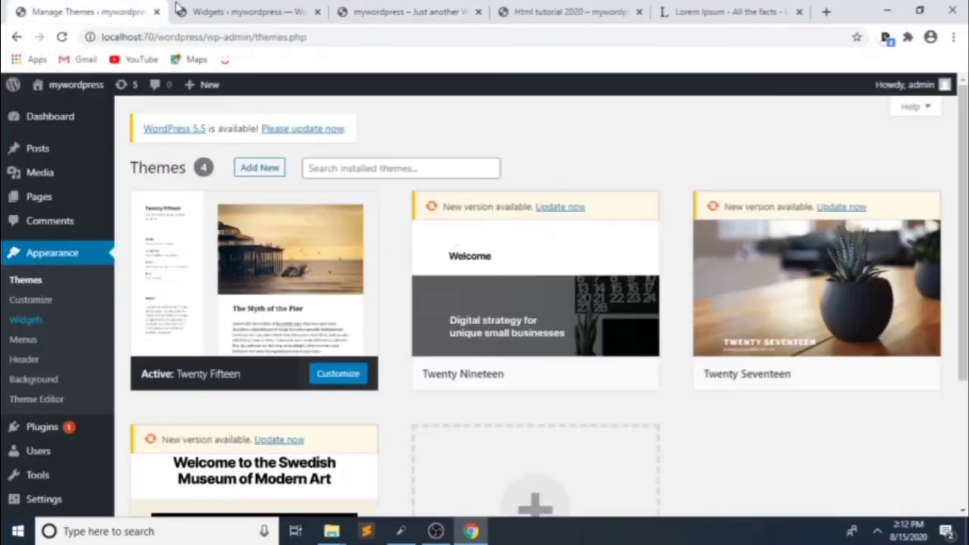
Step: Add a Pages widget to the Widget Area above Categories
{"action": "left_click", "coordinate": [208, 11]}
{"action": "scroll", "coordinate": [315, 292], "scroll_direction": "down", "scroll_amount": 5}
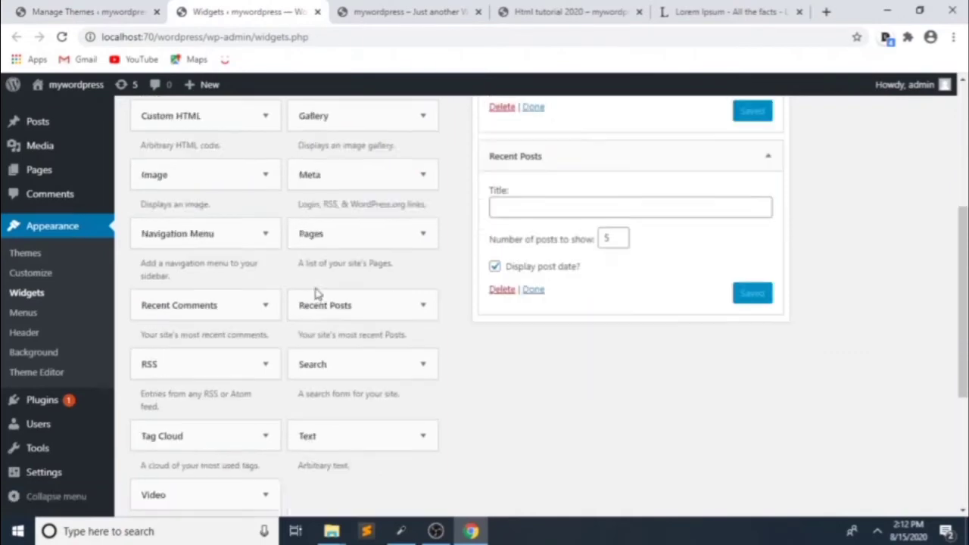
{"action": "scroll", "coordinate": [303, 302], "scroll_direction": "up", "scroll_amount": 7}
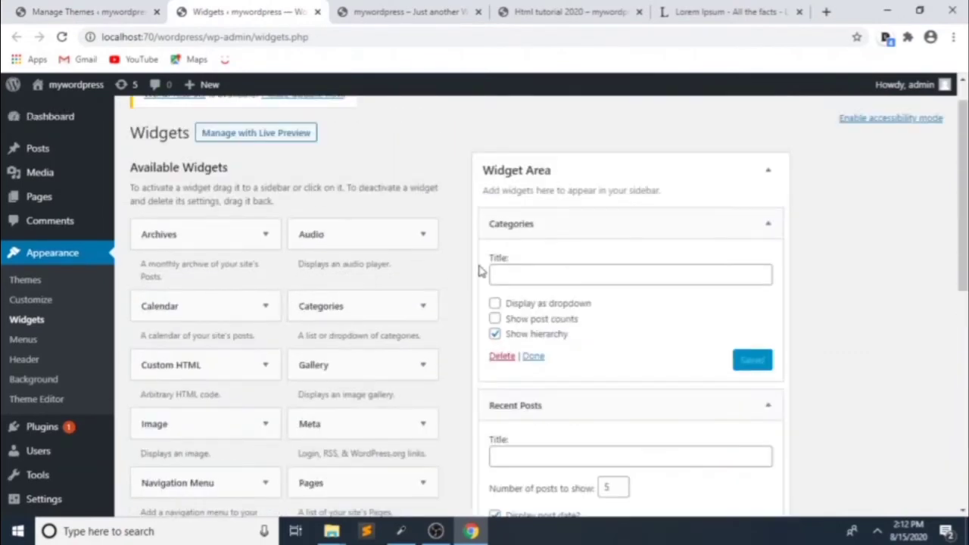
{"action": "scroll", "coordinate": [381, 384], "scroll_direction": "down", "scroll_amount": 1}
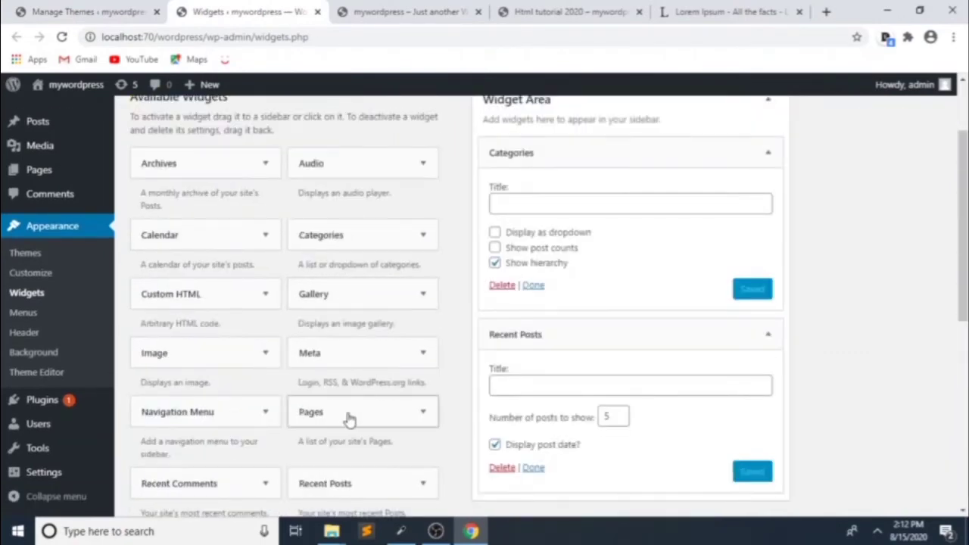
{"action": "left_click_drag", "start_coordinate": [351, 419], "coordinate": [539, 152]}
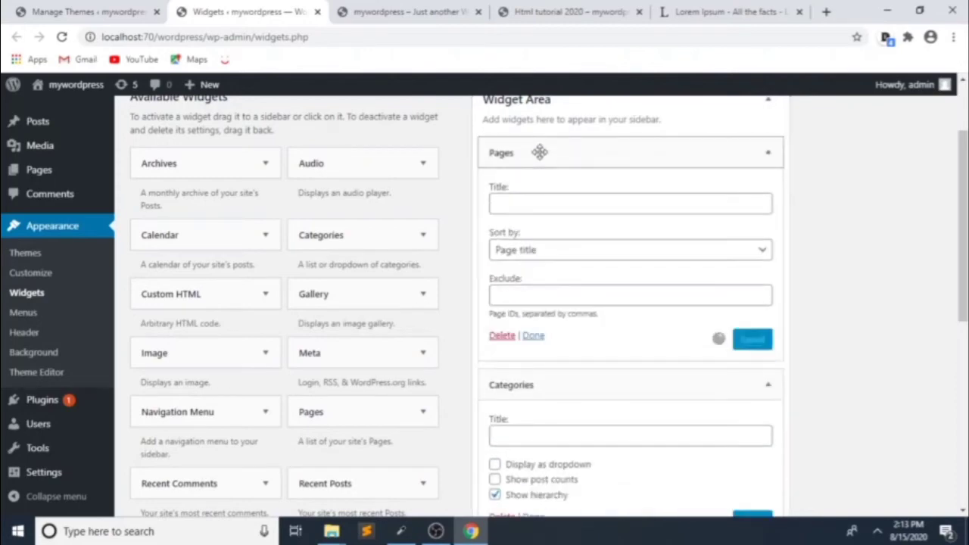
Step: Title the Pages widget 'Menu', keep sorting by Page title, and save it
{"action": "left_click", "coordinate": [513, 203]}
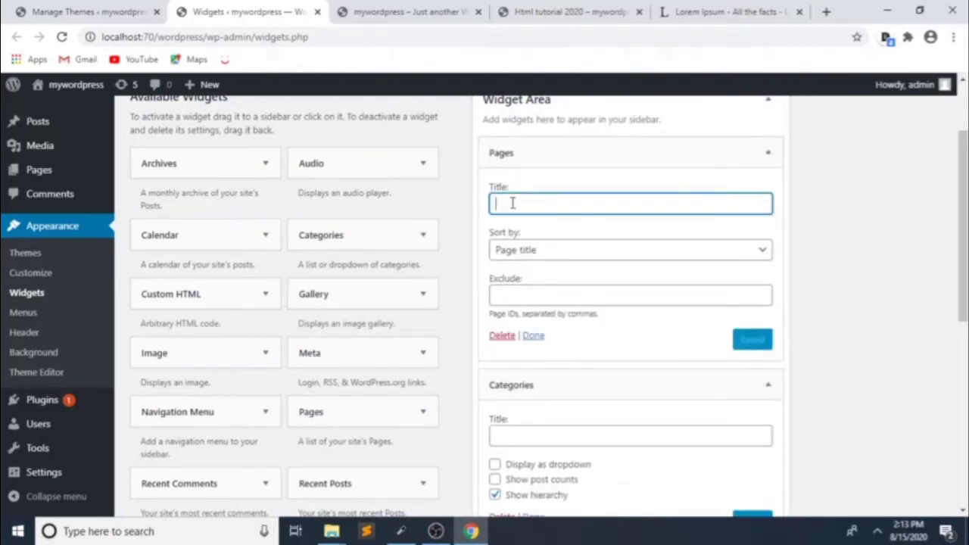
{"action": "type", "text": "Menu"}
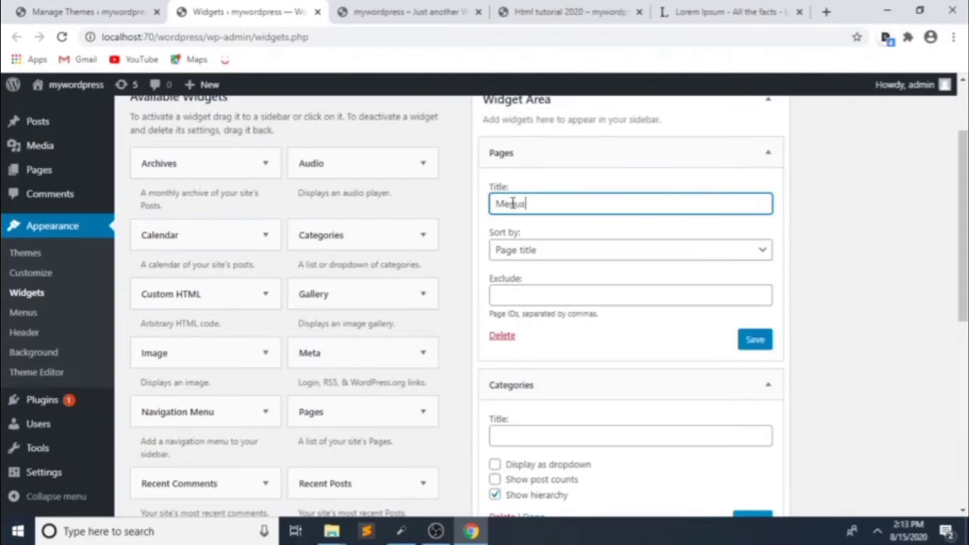
{"action": "left_click", "coordinate": [537, 253]}
{"action": "left_click", "coordinate": [539, 258]}
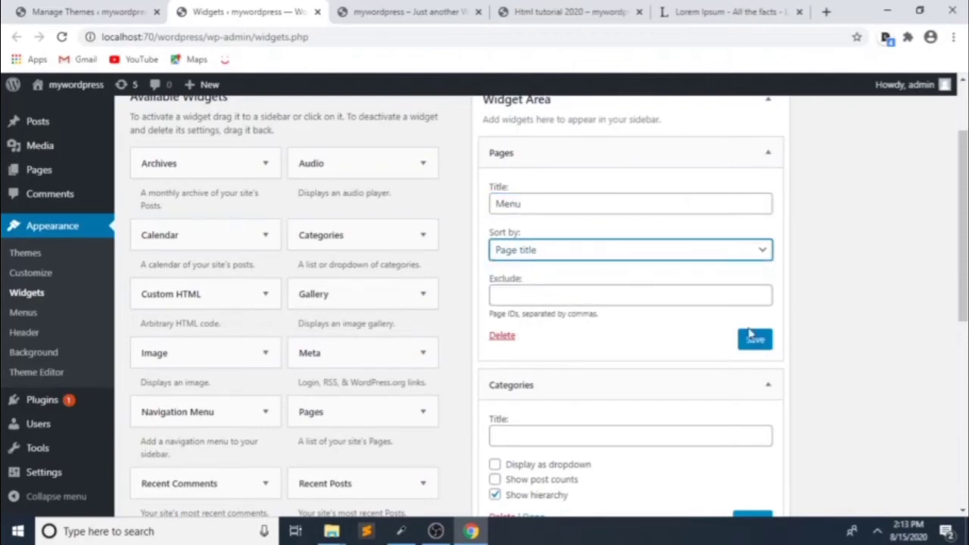
{"action": "left_click", "coordinate": [729, 254]}
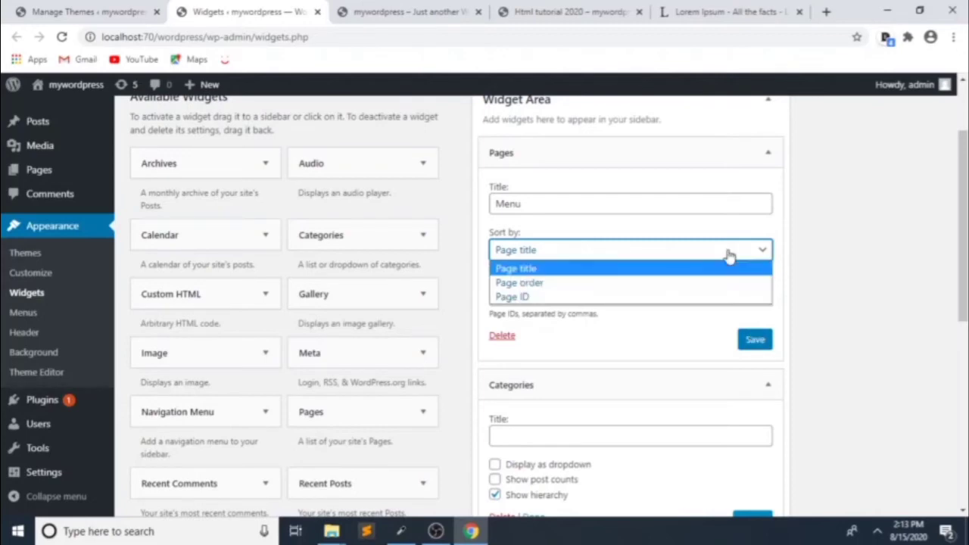
{"action": "left_click", "coordinate": [729, 256]}
{"action": "left_click", "coordinate": [756, 339]}
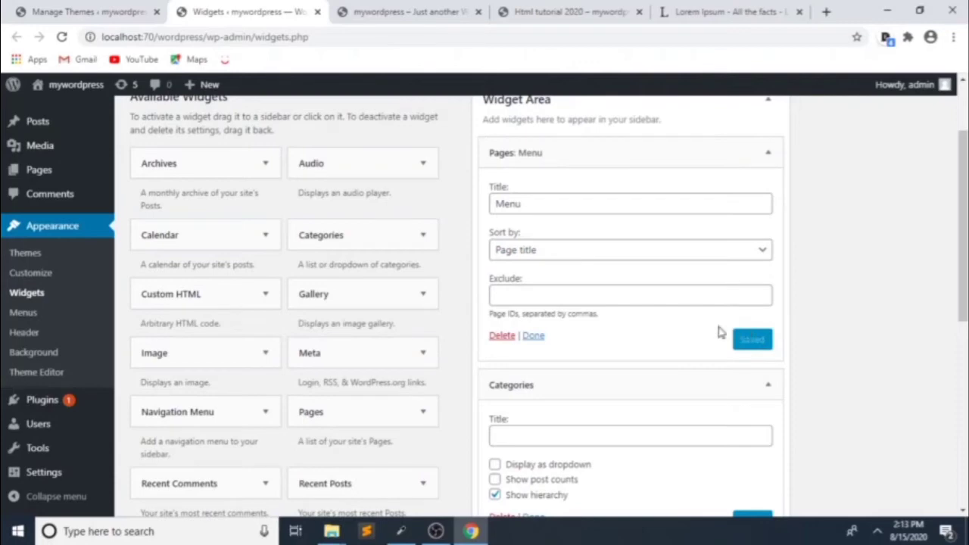
Step: Reload the front page to confirm the Menu heading lists About us and Sample Page
{"action": "left_click", "coordinate": [401, 11]}
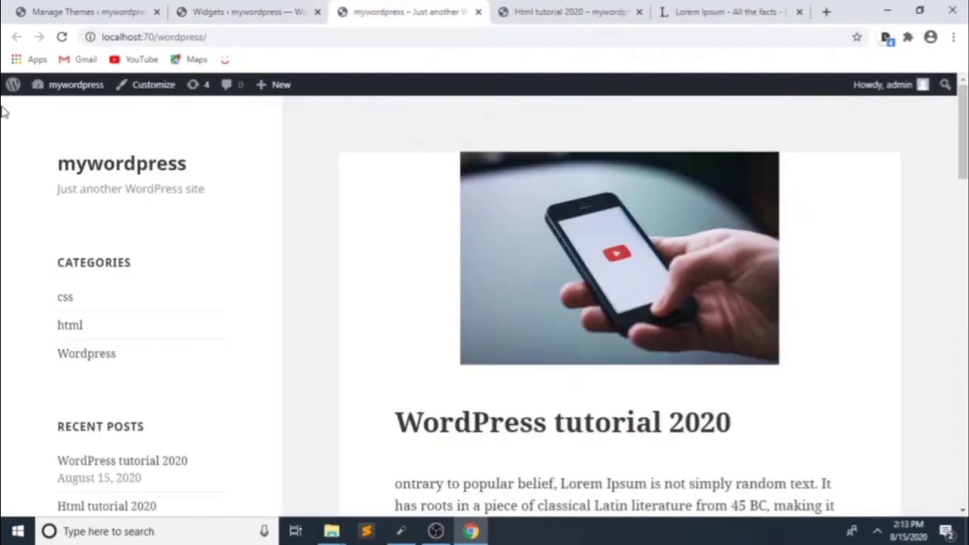
{"action": "scroll", "coordinate": [115, 256], "scroll_direction": "down", "scroll_amount": 4}
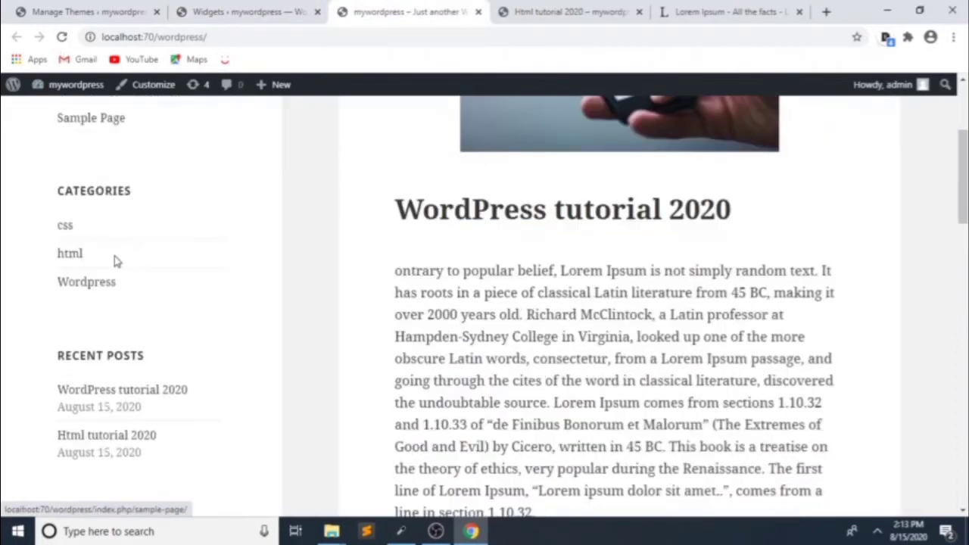
{"action": "scroll", "coordinate": [102, 296], "scroll_direction": "up", "scroll_amount": 1}
{"action": "scroll", "coordinate": [97, 306], "scroll_direction": "up", "scroll_amount": 3}
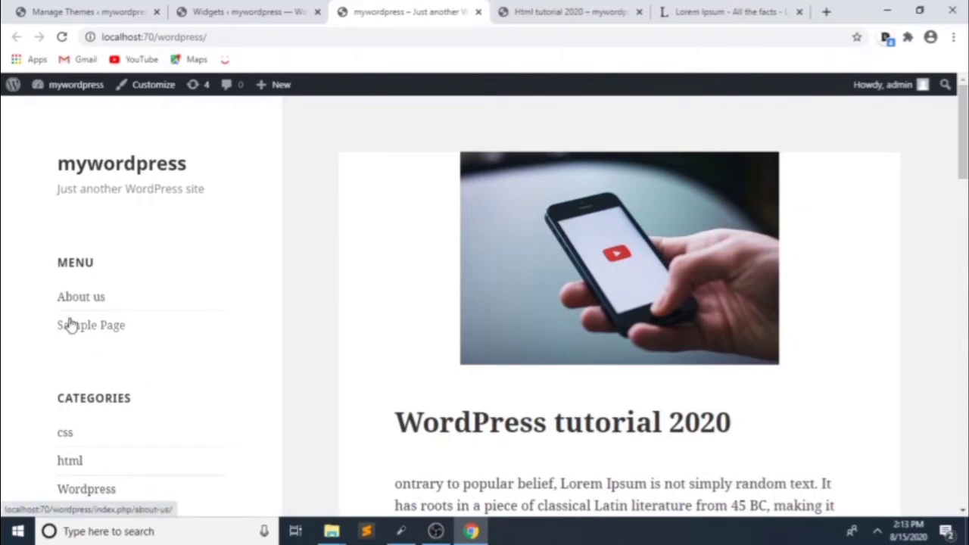
{"action": "left_click", "coordinate": [108, 9]}
{"action": "left_click", "coordinate": [239, 7]}
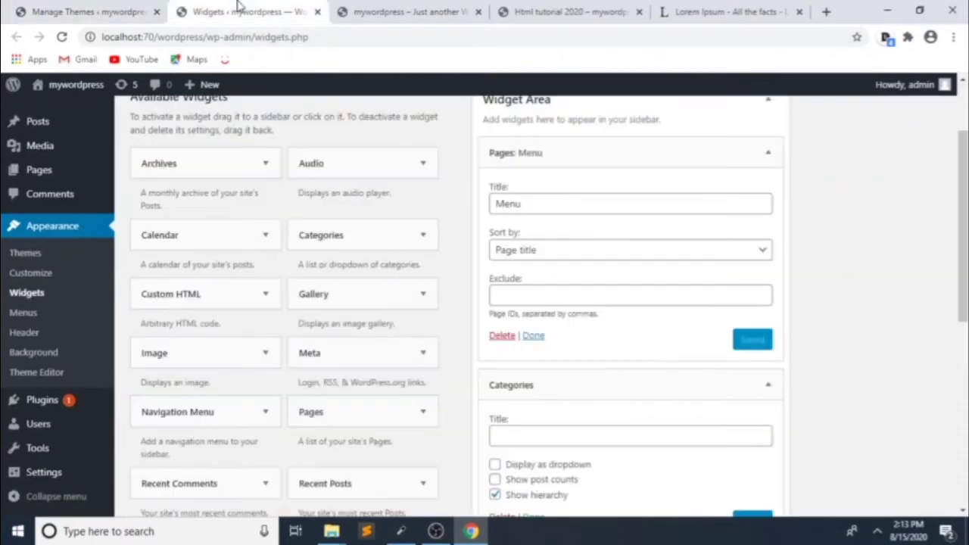
{"action": "scroll", "coordinate": [187, 209], "scroll_direction": "up", "scroll_amount": 2}
{"action": "left_click", "coordinate": [384, 12]}
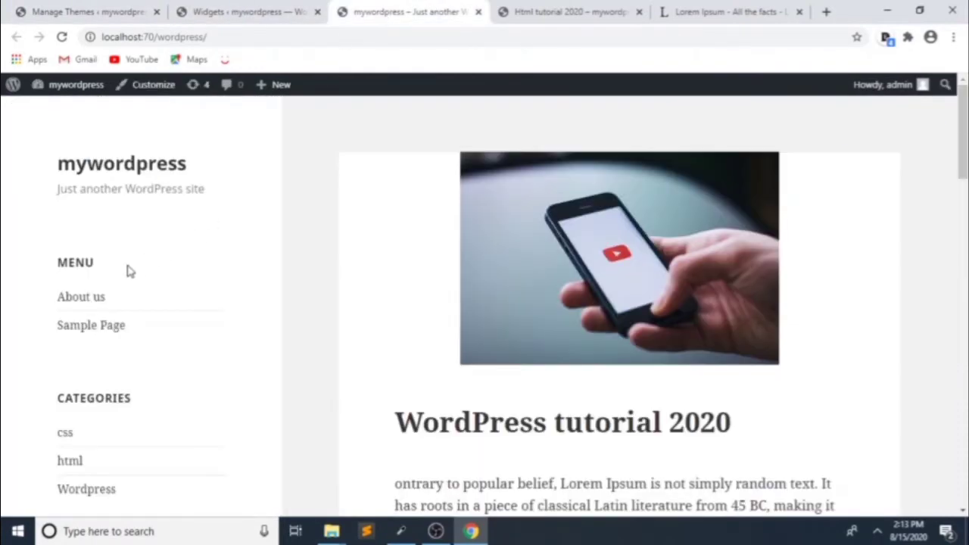
{"action": "scroll", "coordinate": [121, 284], "scroll_direction": "down", "scroll_amount": 3}
{"action": "scroll", "coordinate": [113, 295], "scroll_direction": "up", "scroll_amount": 3}
Step: In Customize > Site Identity, replace the site title mywordpress with the channel name
{"action": "middle_click", "coordinate": [140, 87]}
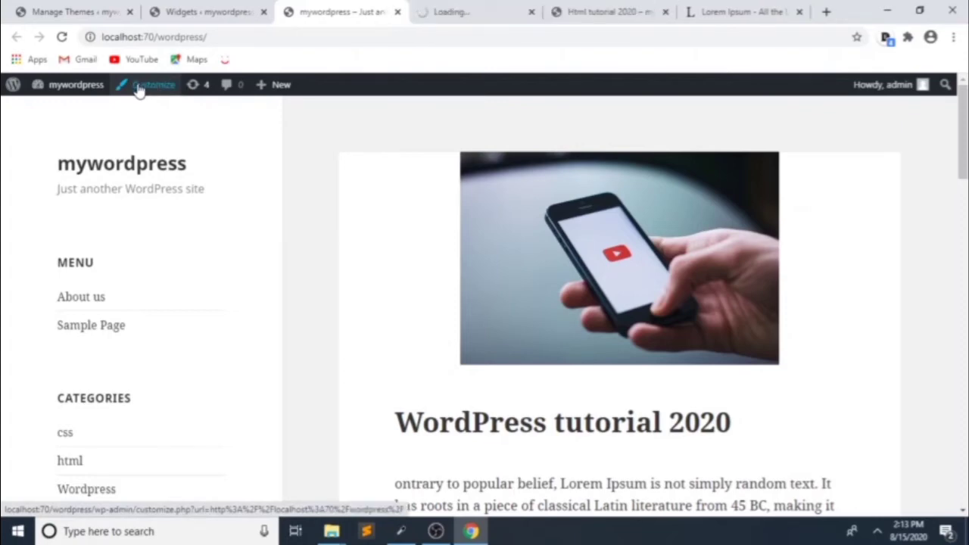
{"action": "left_click", "coordinate": [442, 17]}
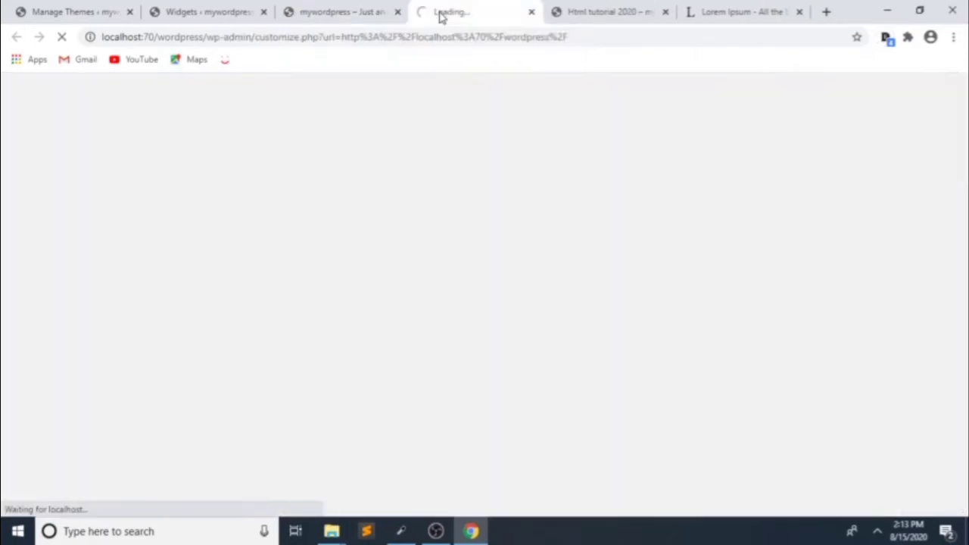
{"action": "left_click", "coordinate": [340, 15]}
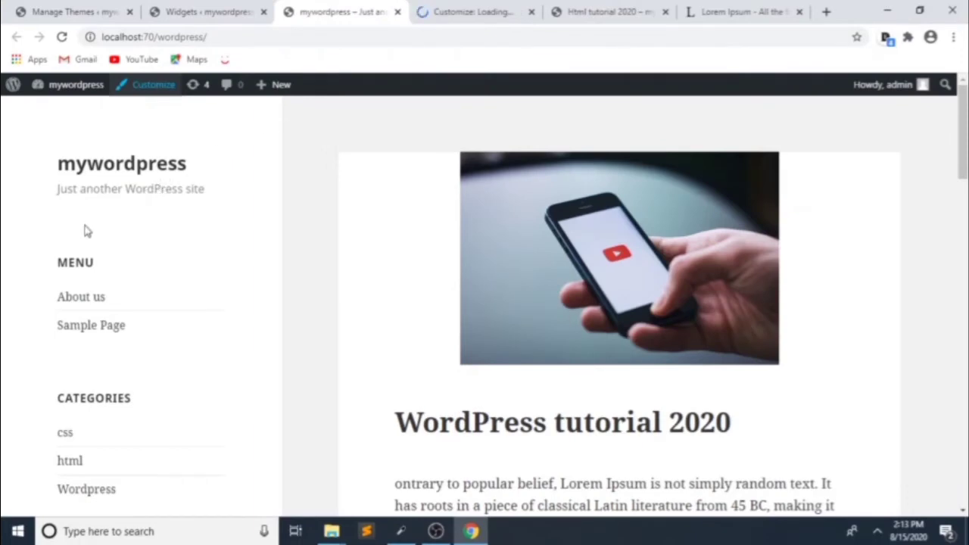
{"action": "left_click", "coordinate": [522, 9]}
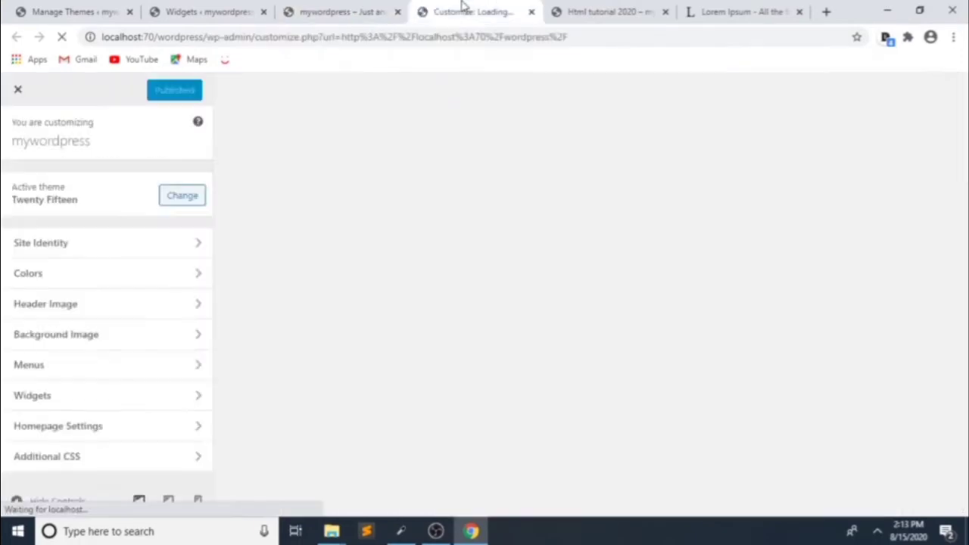
{"action": "left_click", "coordinate": [95, 241]}
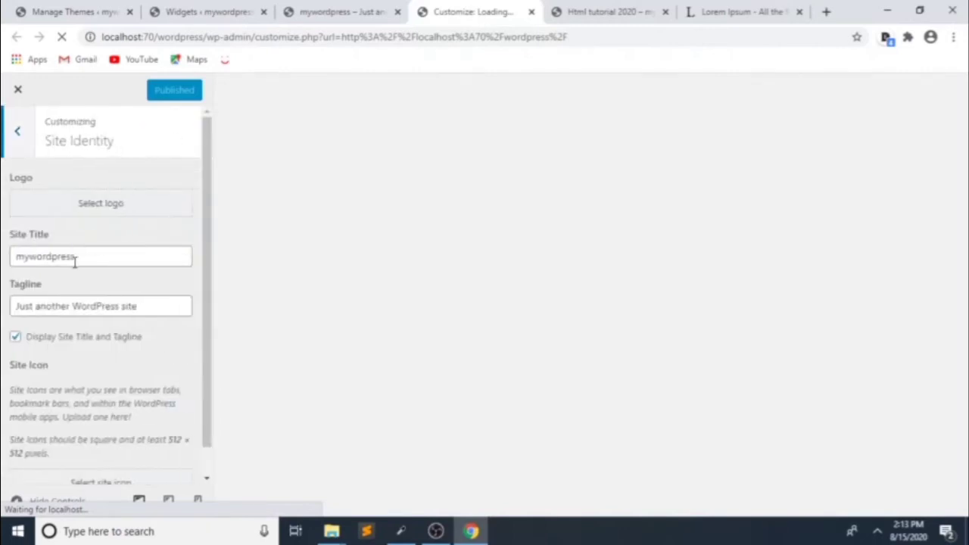
{"action": "left_click_drag", "start_coordinate": [75, 261], "coordinate": [3, 262]}
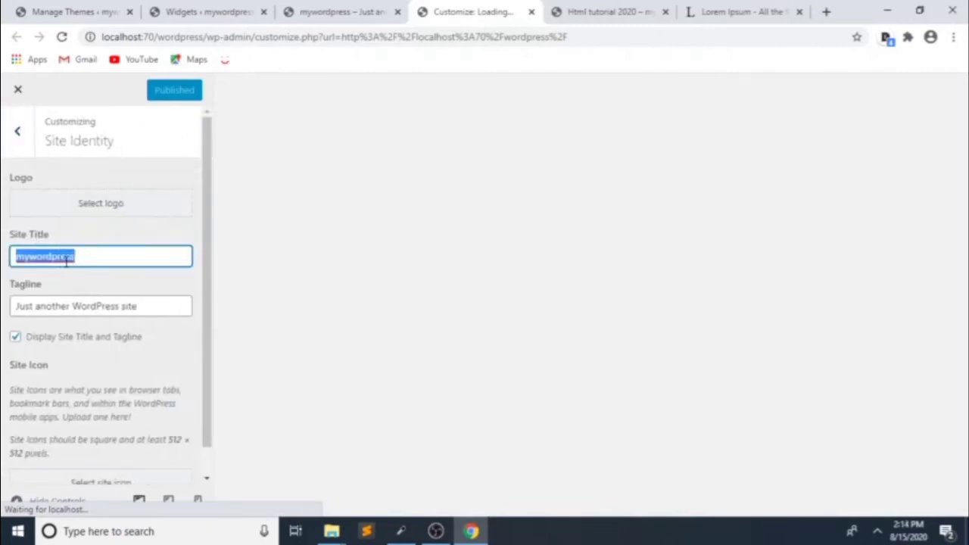
{"action": "key", "text": "BackSpace"}
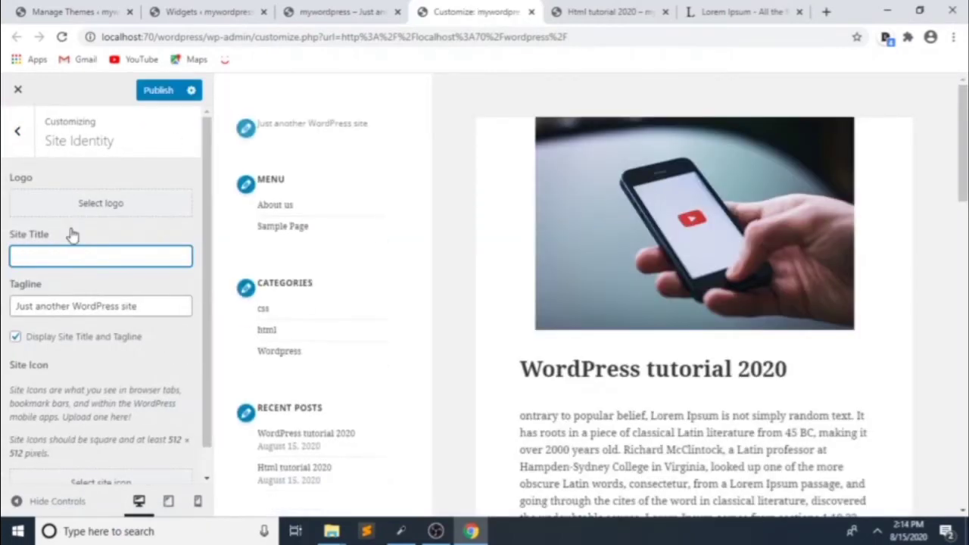
{"action": "type", "text": "Tech"}
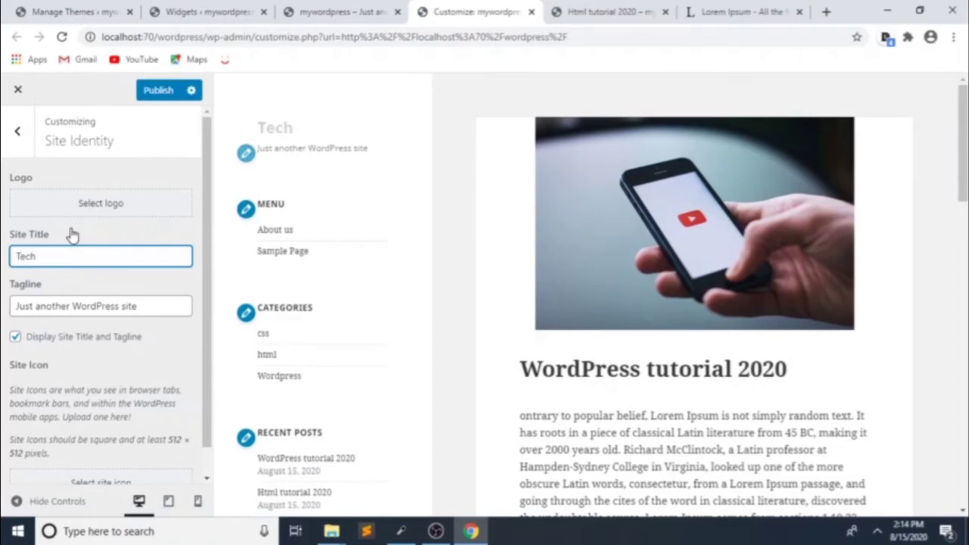
{"action": "type", "text": " With N"}
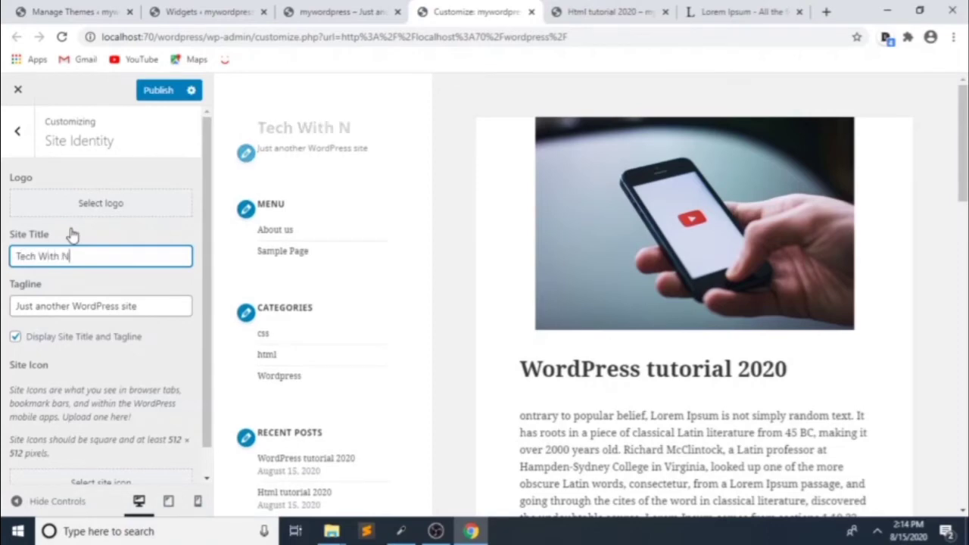
{"action": "type", "text": "ikunj"}
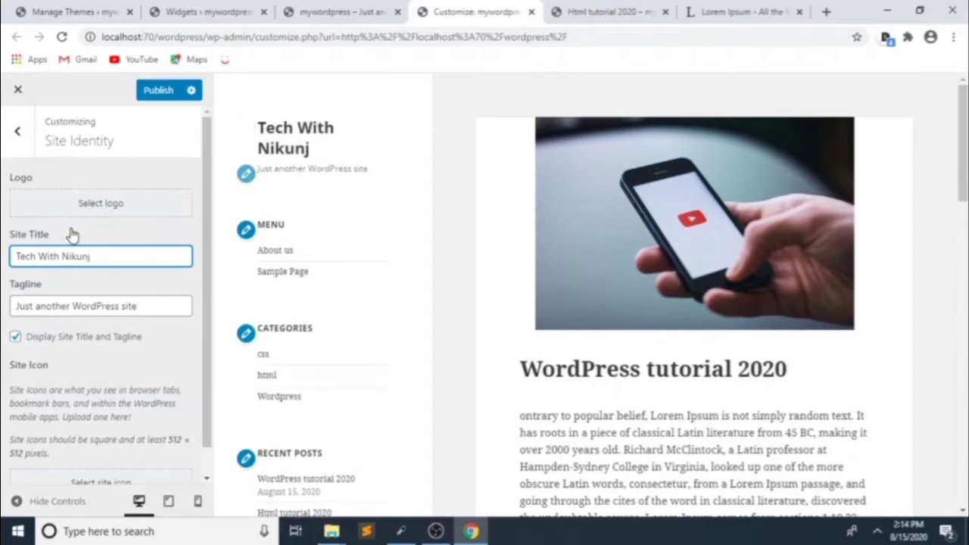
Step: Change the tagline to 'Get All tech Videos' and publish the changes
{"action": "left_click", "coordinate": [157, 305]}
{"action": "left_click_drag", "start_coordinate": [158, 305], "coordinate": [23, 304]}
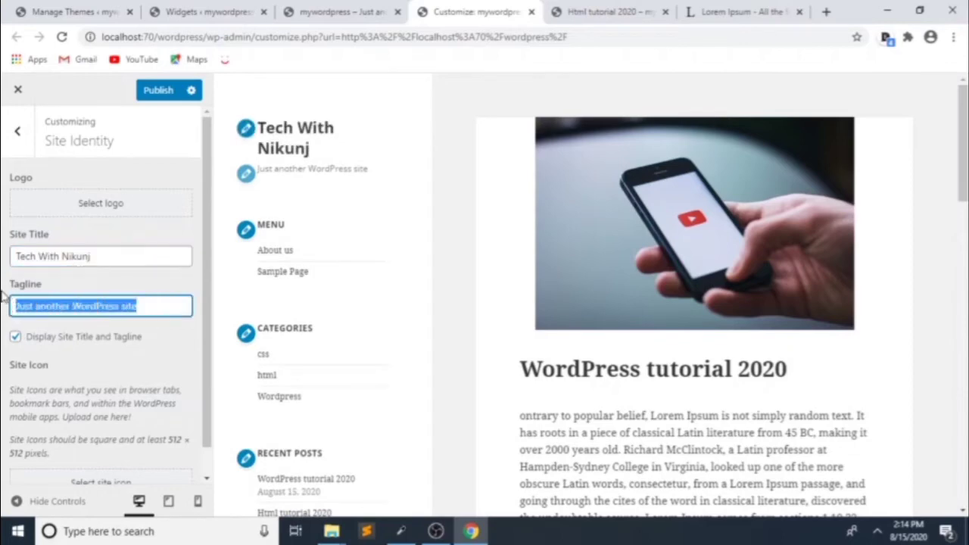
{"action": "key", "text": "BackSpace"}
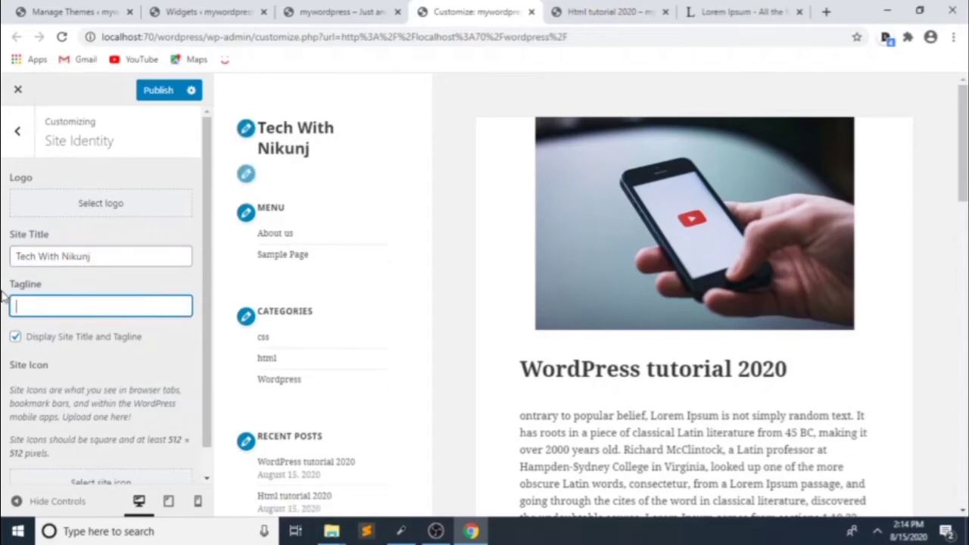
{"action": "type", "text": "G"}
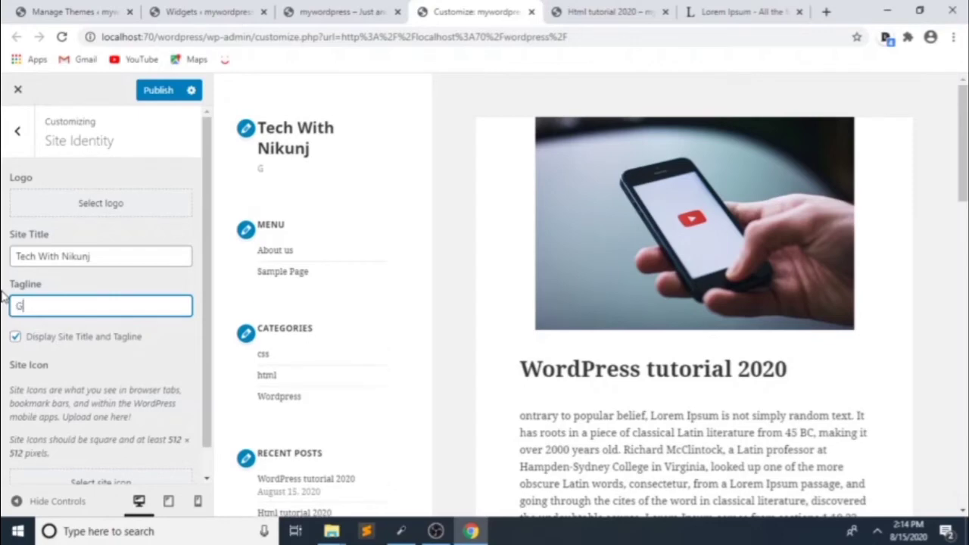
{"action": "type", "text": "l tech"}
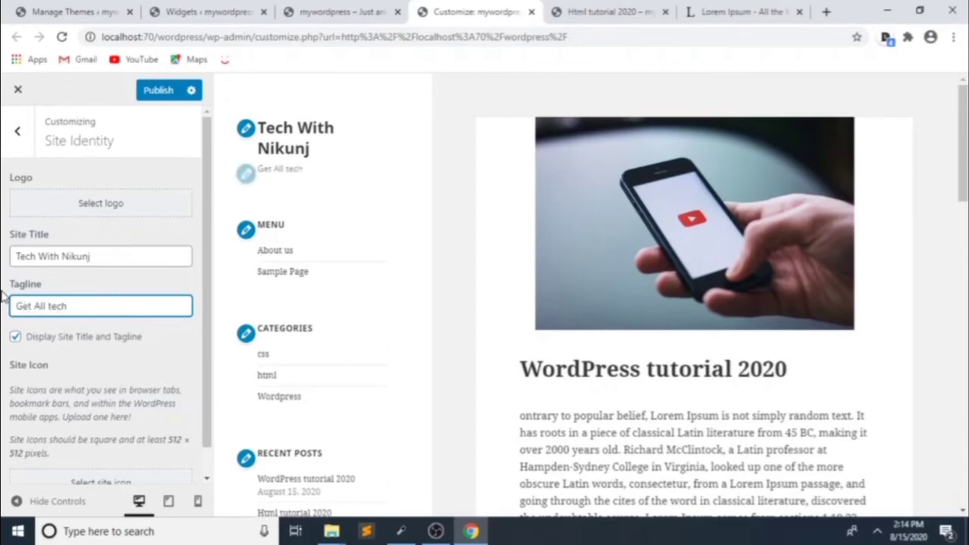
{"action": "type", "text": " Videos"}
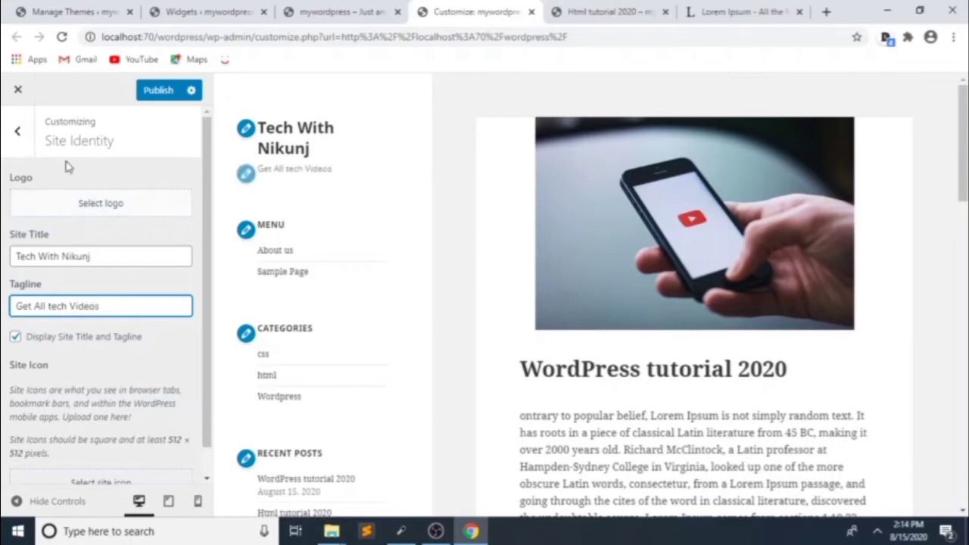
{"action": "left_click", "coordinate": [155, 91]}
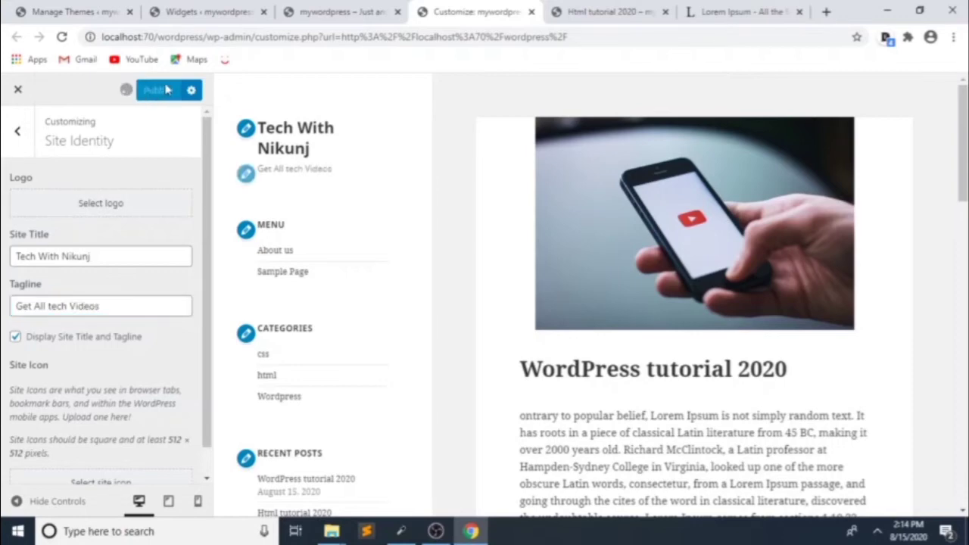
{"action": "left_click", "coordinate": [329, 12]}
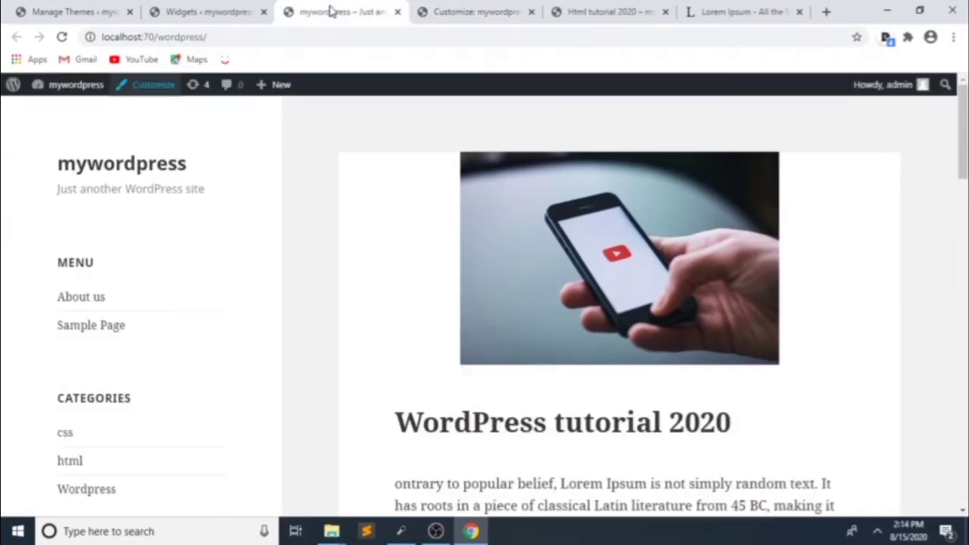
Step: Reload the front page to verify the new title and tagline, then close the Widgets tab
{"action": "left_click", "coordinate": [63, 36]}
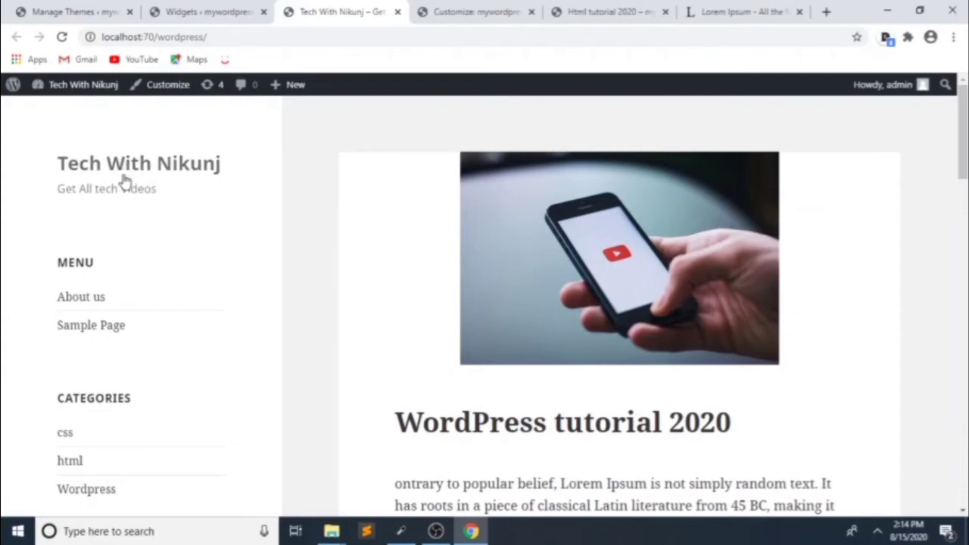
{"action": "scroll", "coordinate": [105, 225], "scroll_direction": "down", "scroll_amount": 1}
{"action": "scroll", "coordinate": [105, 225], "scroll_direction": "down", "scroll_amount": 5}
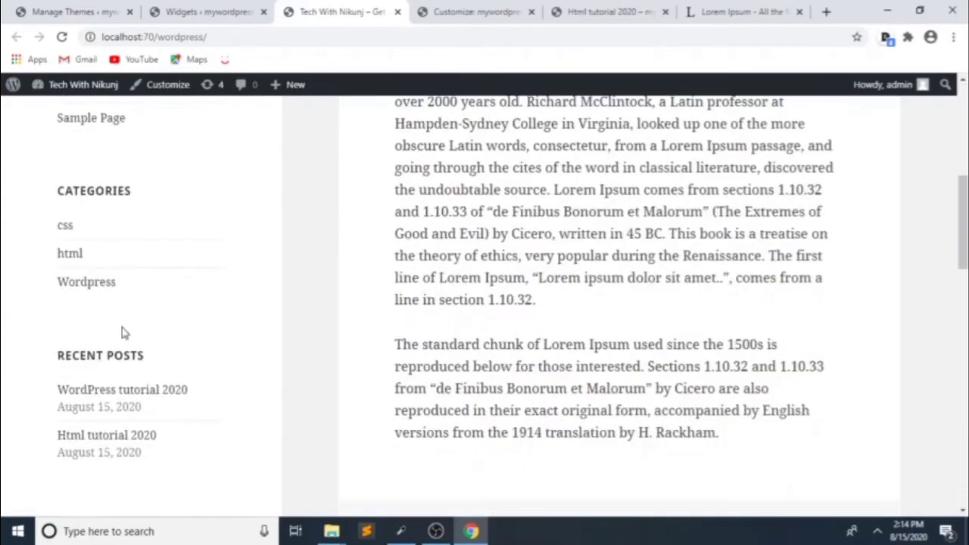
{"action": "scroll", "coordinate": [121, 337], "scroll_direction": "up", "scroll_amount": 4}
{"action": "scroll", "coordinate": [117, 337], "scroll_direction": "up", "scroll_amount": 2}
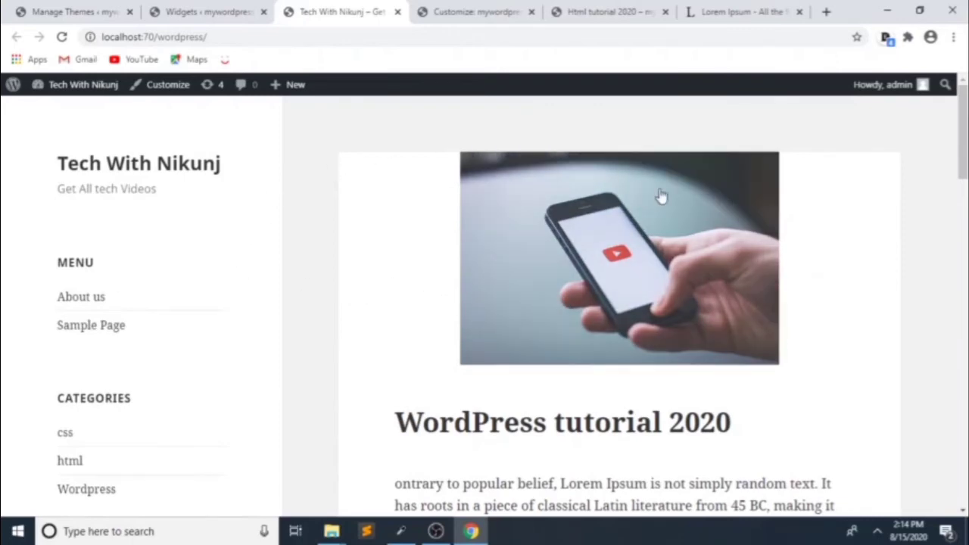
{"action": "scroll", "coordinate": [680, 335], "scroll_direction": "down", "scroll_amount": 2}
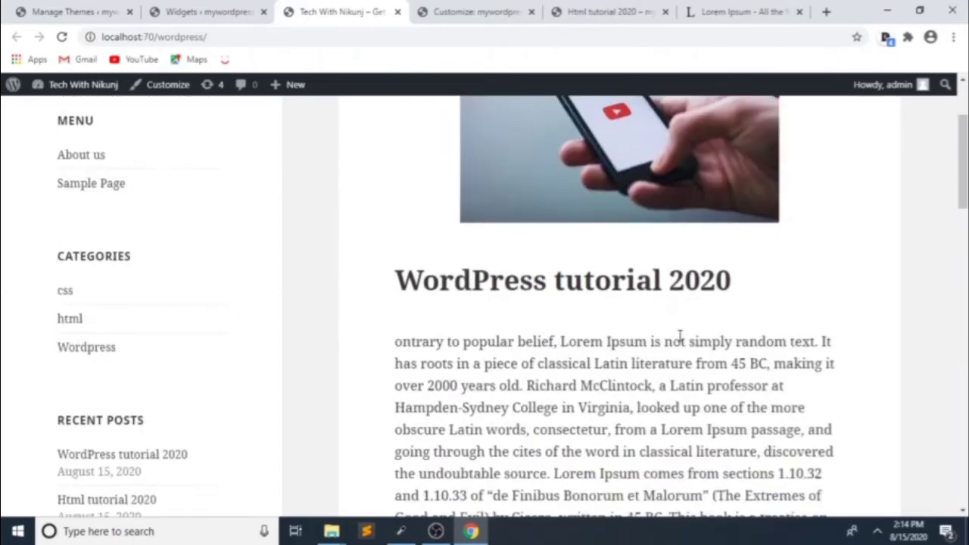
{"action": "scroll", "coordinate": [680, 335], "scroll_direction": "down", "scroll_amount": 10}
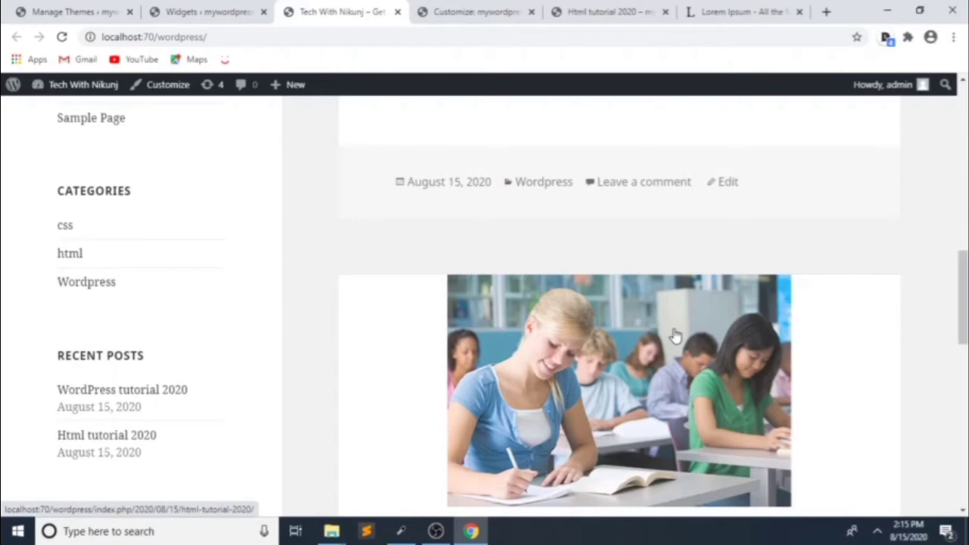
{"action": "scroll", "coordinate": [674, 336], "scroll_direction": "up", "scroll_amount": 15}
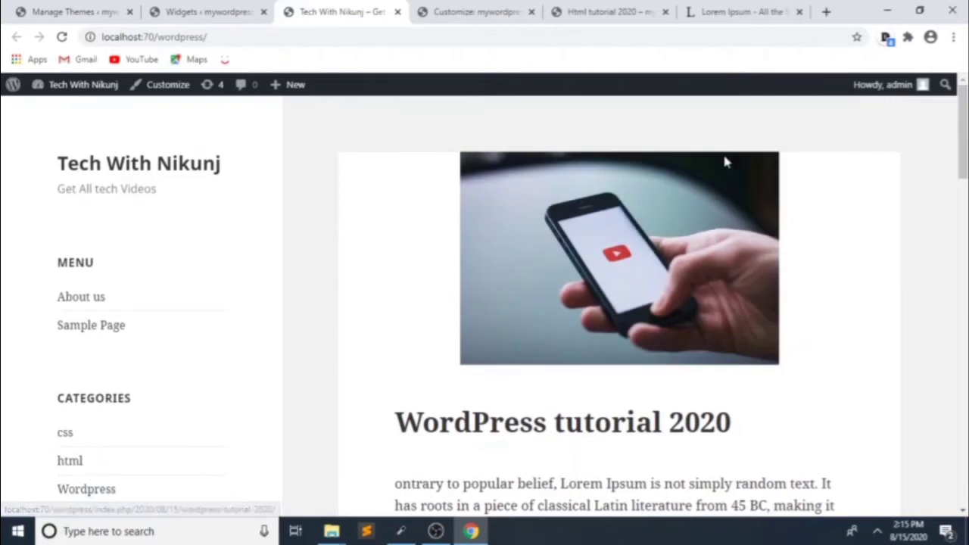
{"action": "scroll", "coordinate": [632, 254], "scroll_direction": "down", "scroll_amount": 2}
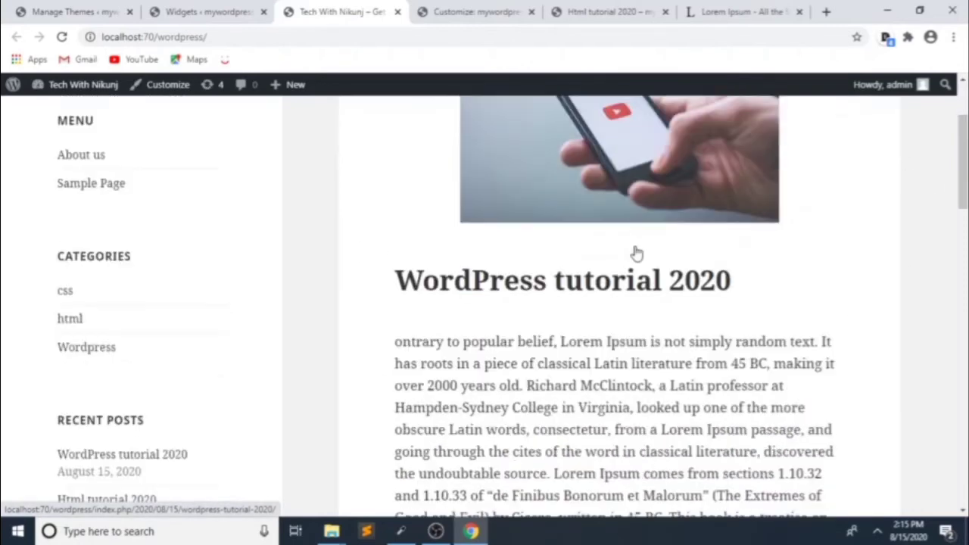
{"action": "scroll", "coordinate": [628, 255], "scroll_direction": "up", "scroll_amount": 2}
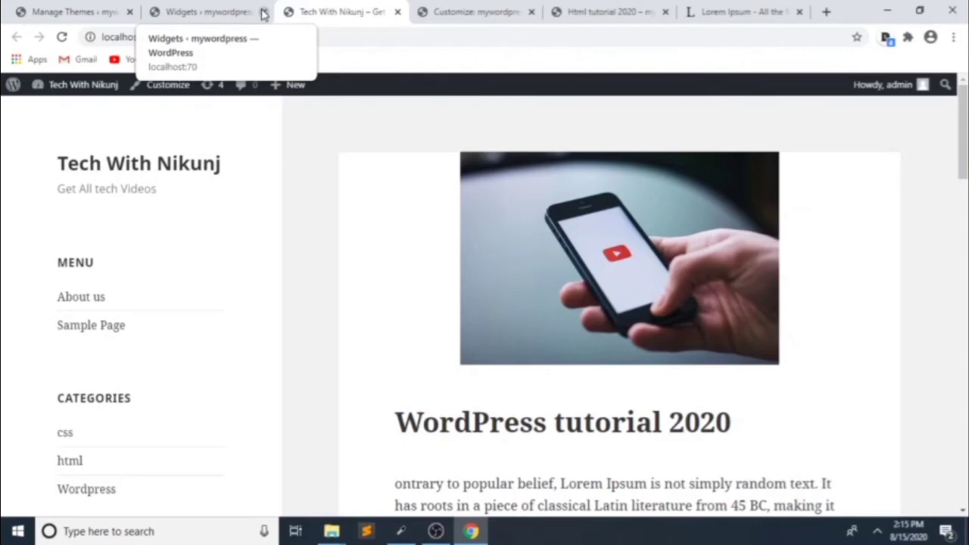
{"action": "left_click", "coordinate": [262, 12]}
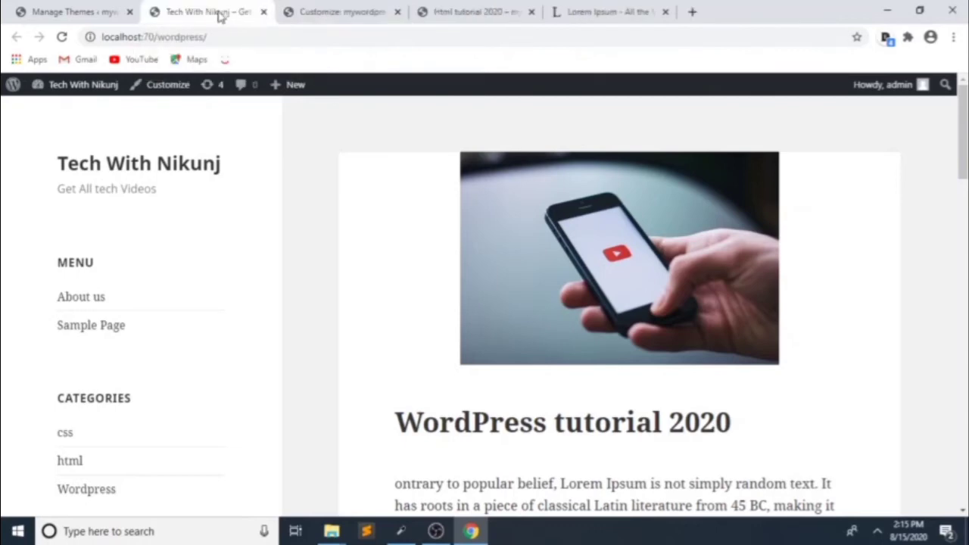
{"action": "left_click", "coordinate": [57, 12]}
Step: Open Pages > All Pages, showing About us, Privacy Policy and Sample Page, and start a new page
{"action": "scroll", "coordinate": [72, 282], "scroll_direction": "down", "scroll_amount": 1}
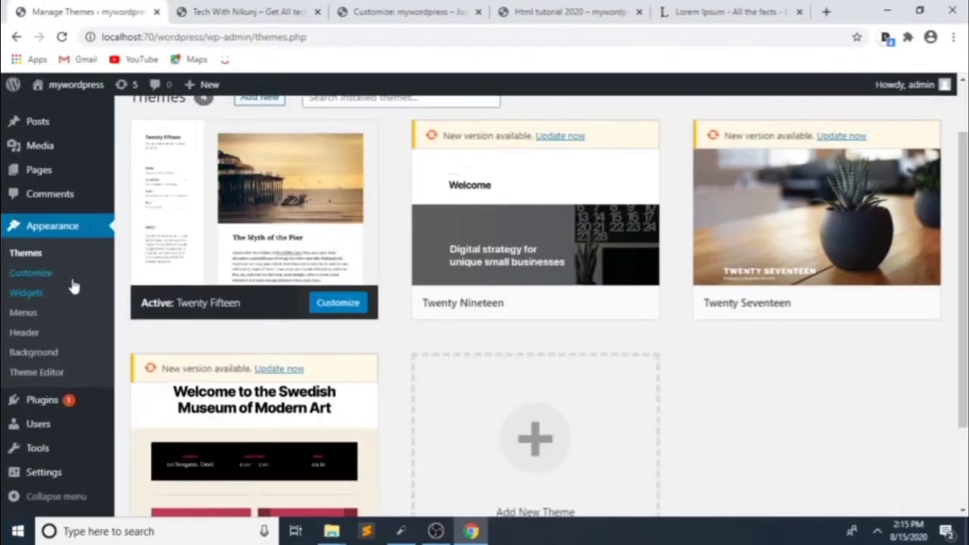
{"action": "scroll", "coordinate": [53, 242], "scroll_direction": "up", "scroll_amount": 1}
{"action": "mouse_move", "coordinate": [39, 199]}
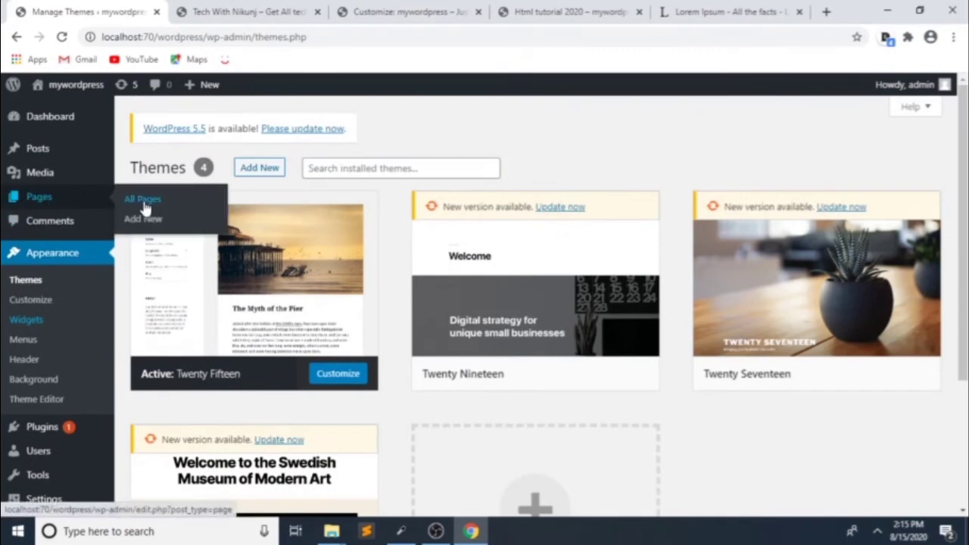
{"action": "left_click", "coordinate": [145, 204]}
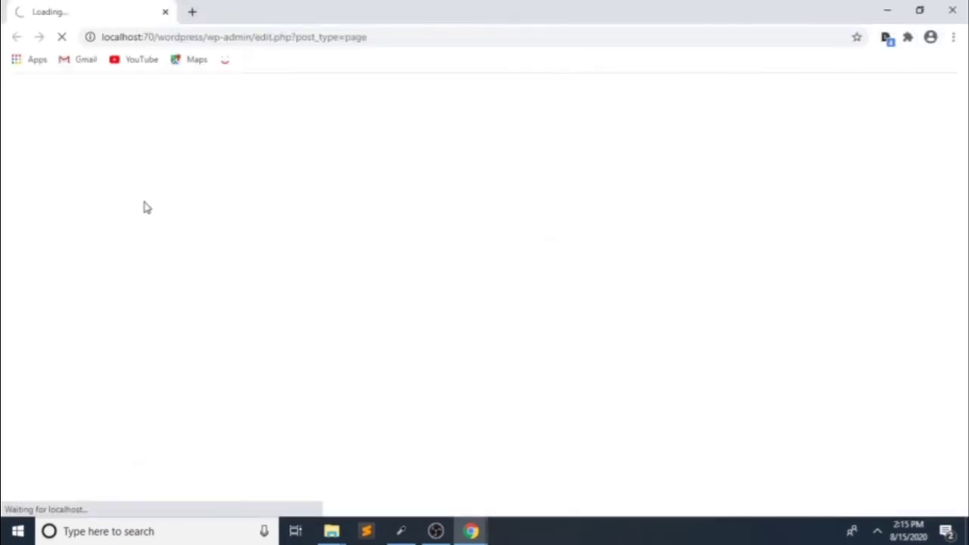
{"action": "mouse_move", "coordinate": [469, 533]}
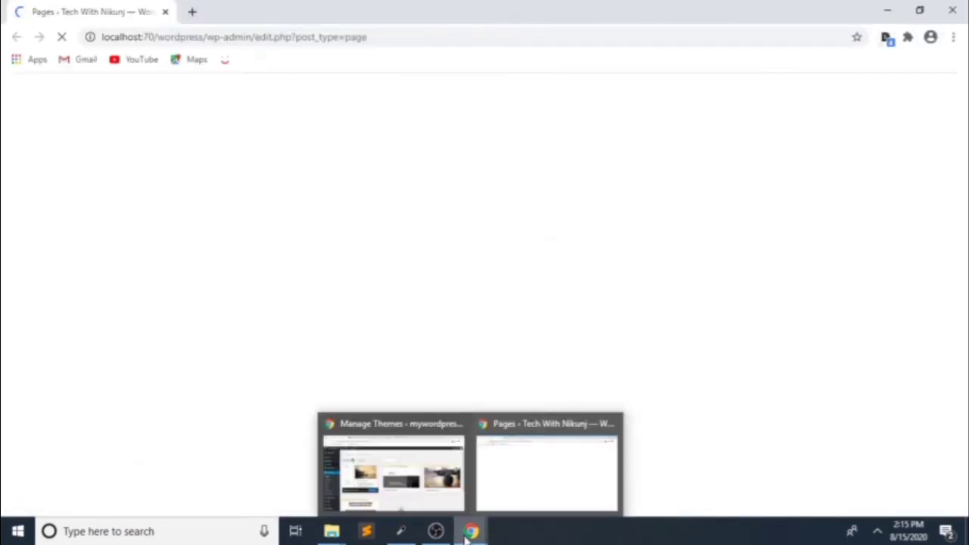
{"action": "left_click", "coordinate": [525, 461]}
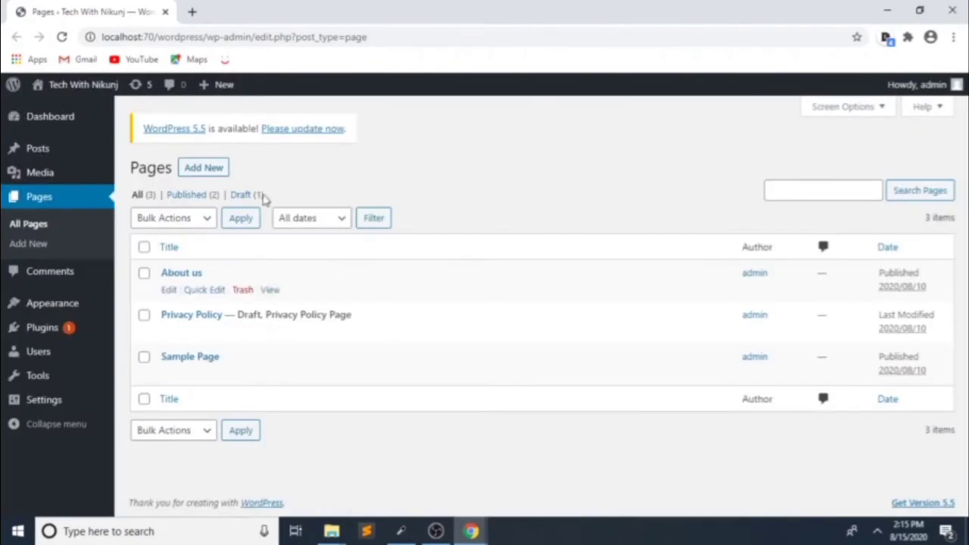
{"action": "mouse_move", "coordinate": [181, 286]}
{"action": "left_click", "coordinate": [197, 172]}
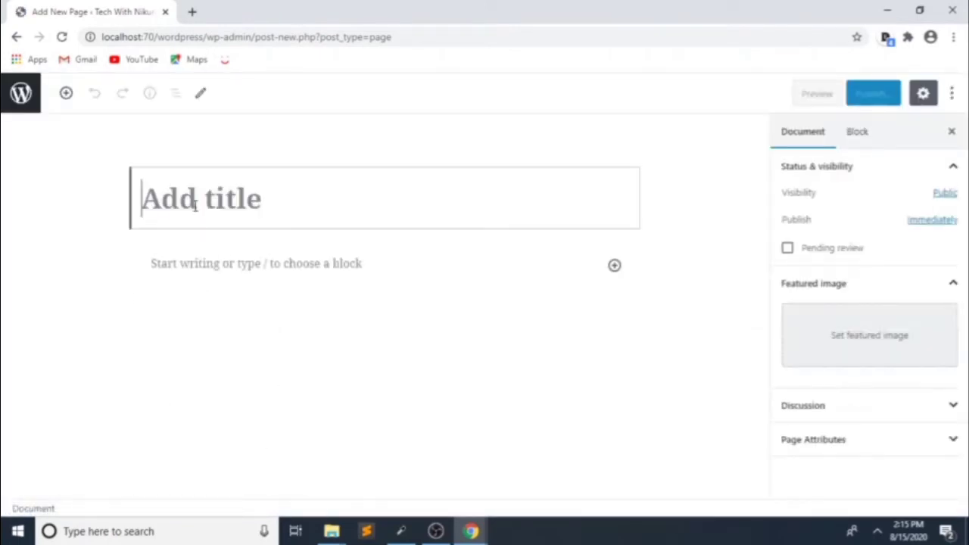
Step: Title the new page 'Contact Us' and add a paragraph giving the contact e-mail address
{"action": "type", "text": "Conta"}
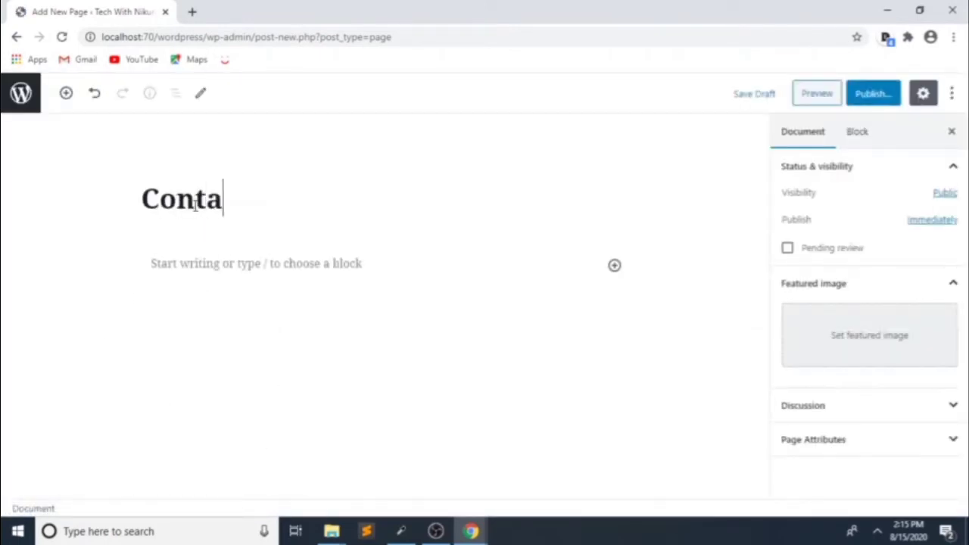
{"action": "type", "text": "ct Us"}
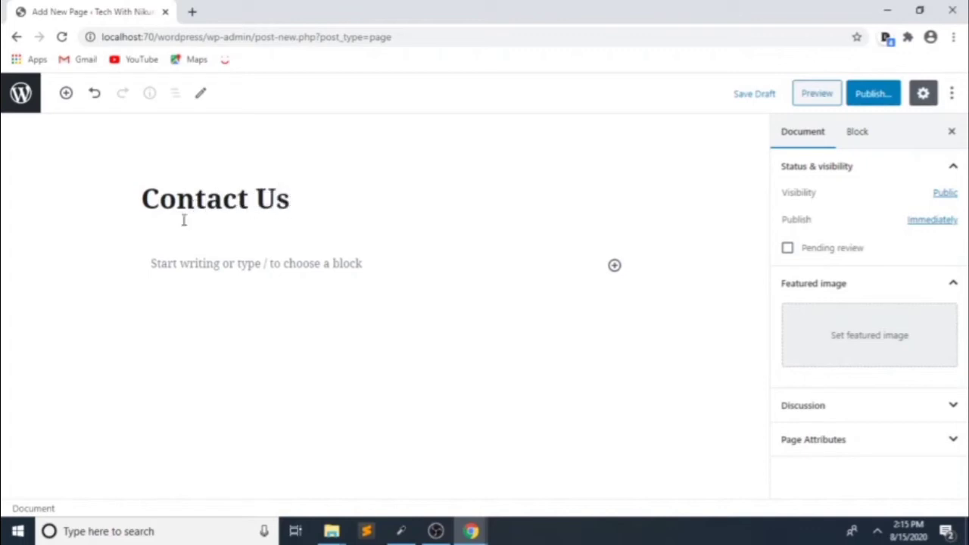
{"action": "left_click", "coordinate": [211, 264]}
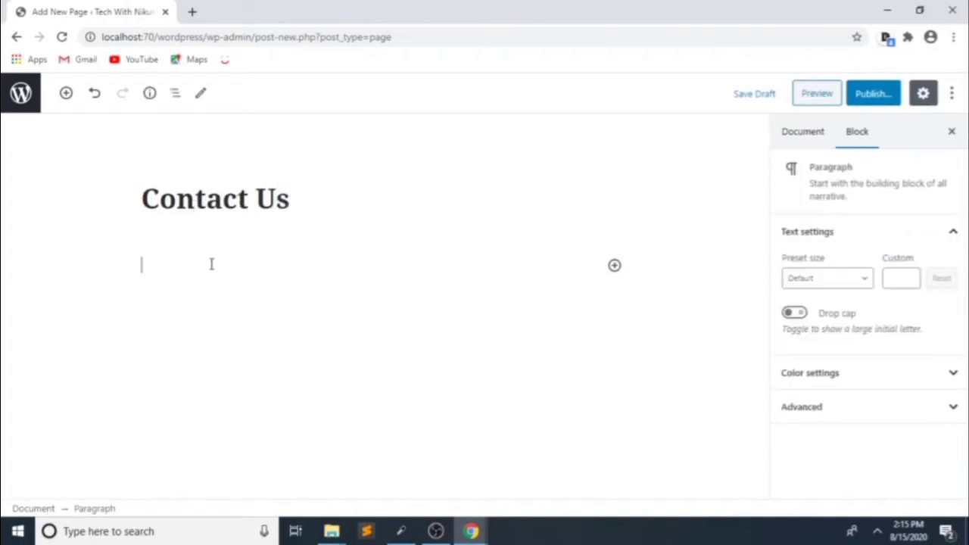
{"action": "type", "text": "Email-"}
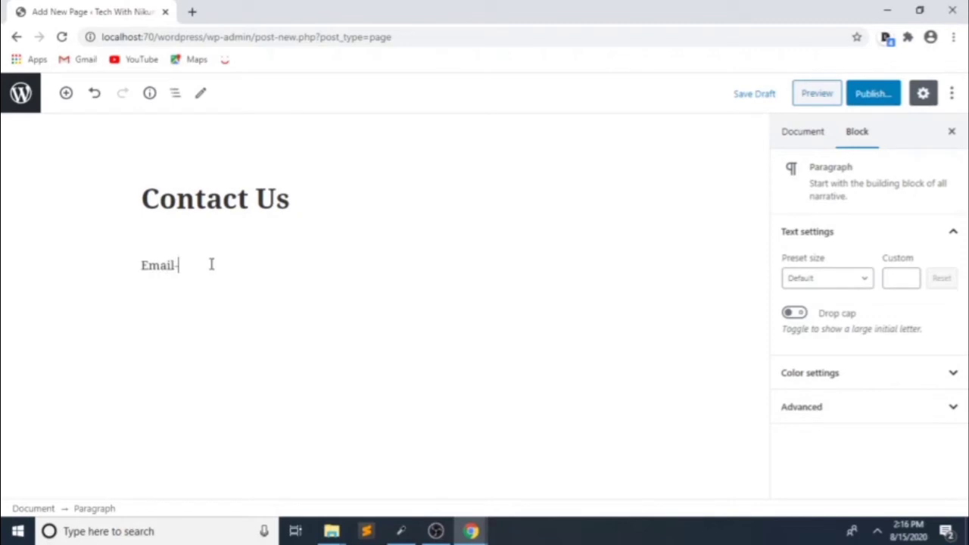
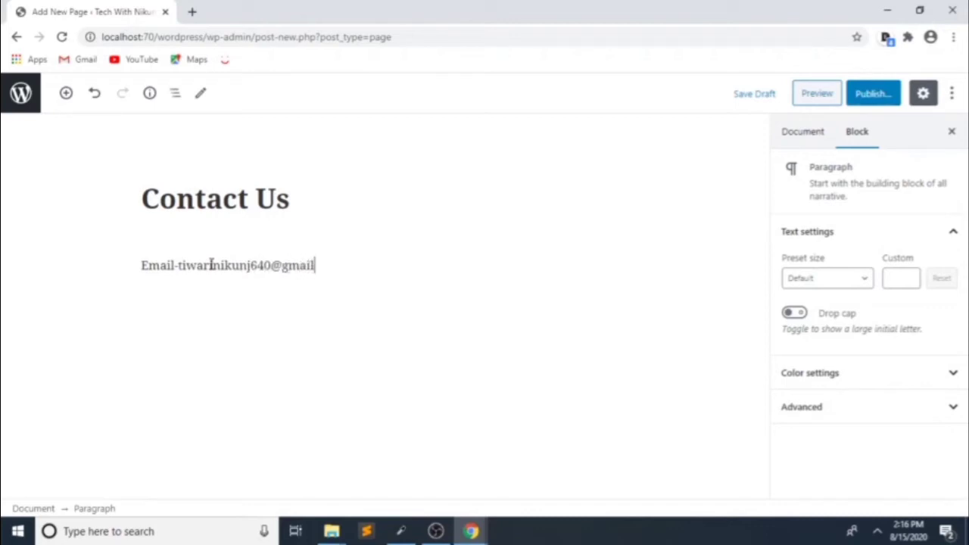
{"action": "key", "text": "Return"}
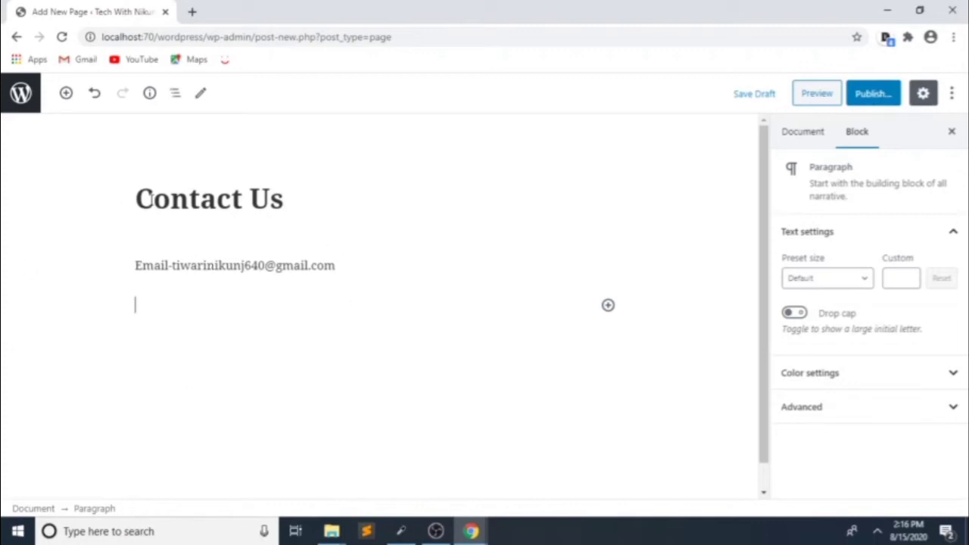
Step: Publish the Contact Us page through the pre-publish check
{"action": "left_click", "coordinate": [869, 103]}
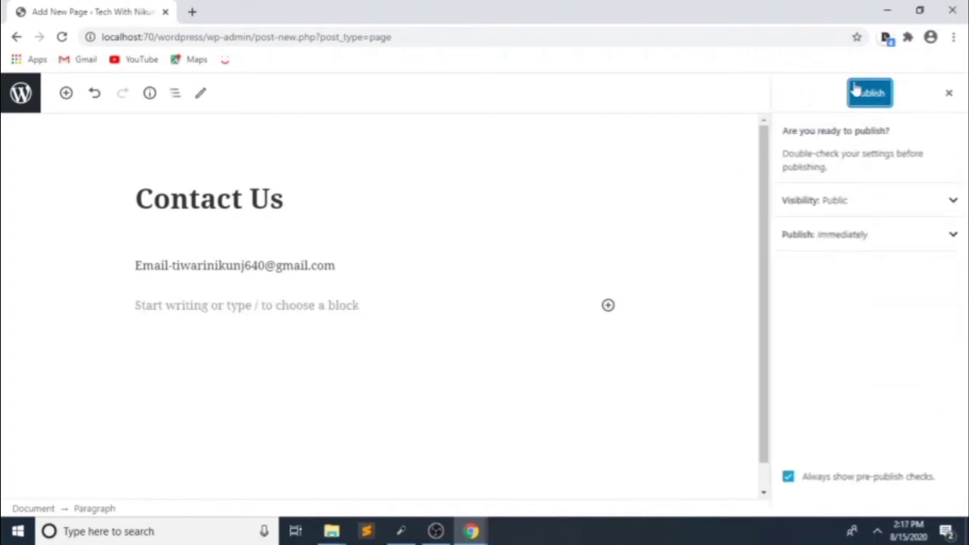
{"action": "left_click", "coordinate": [857, 92]}
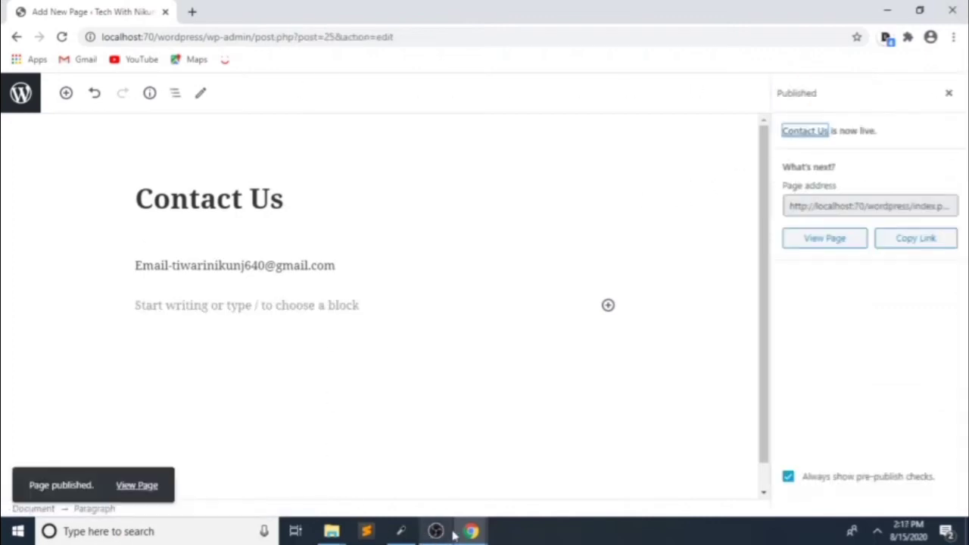
{"action": "mouse_move", "coordinate": [470, 533]}
{"action": "left_click", "coordinate": [396, 461]}
{"action": "left_click", "coordinate": [368, 11]}
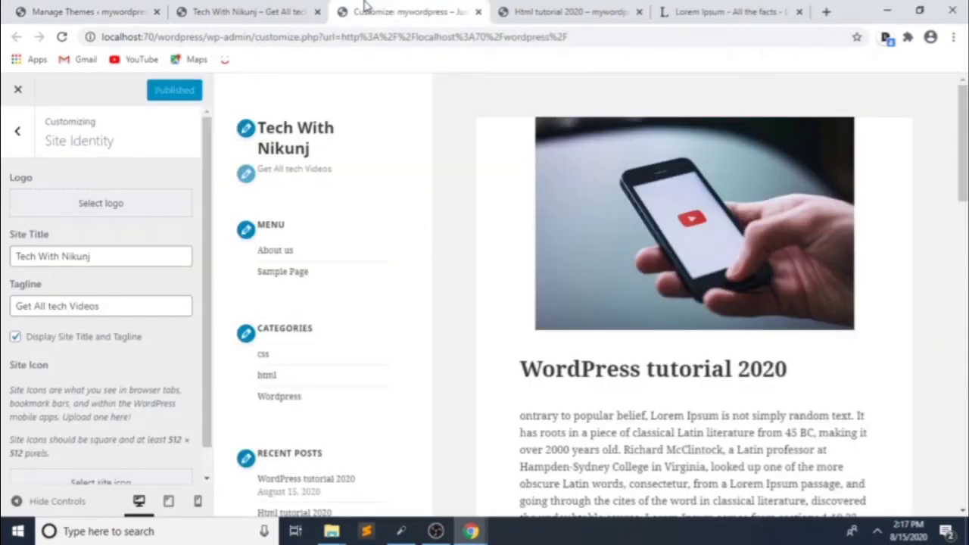
Step: Reload the live site and open Contact Us from the menu to check its e-mail line
{"action": "left_click", "coordinate": [216, 12]}
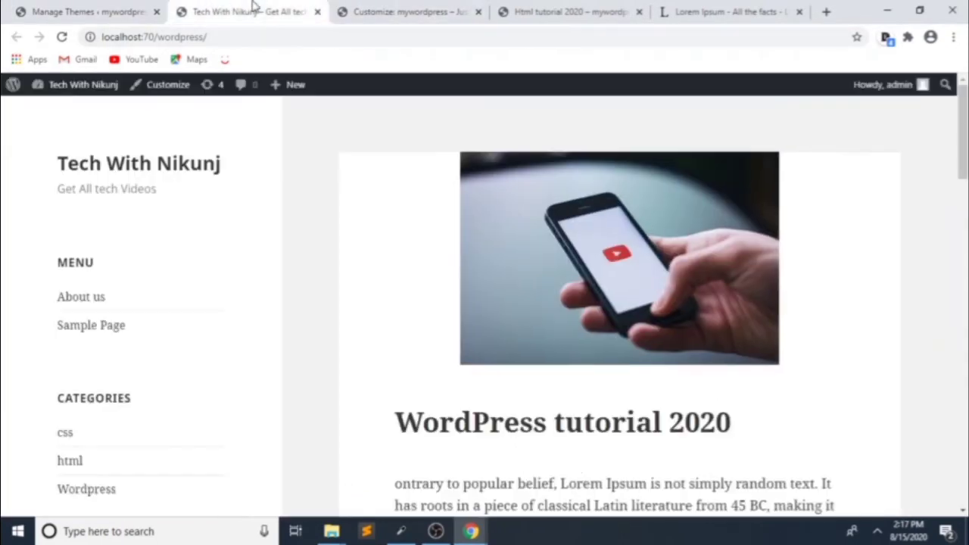
{"action": "left_click", "coordinate": [61, 36]}
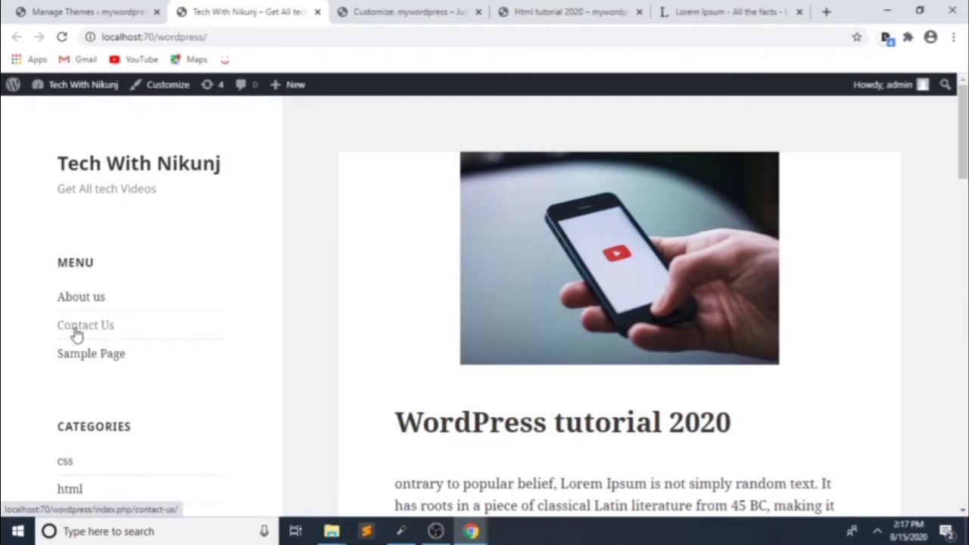
{"action": "middle_click", "coordinate": [77, 333]}
{"action": "left_click", "coordinate": [318, 11]}
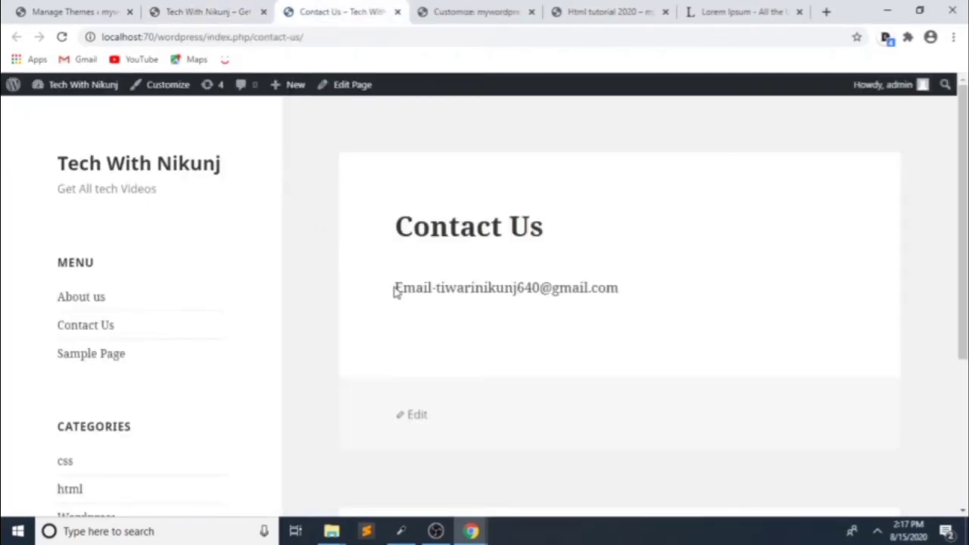
{"action": "left_click_drag", "start_coordinate": [396, 292], "coordinate": [636, 306]}
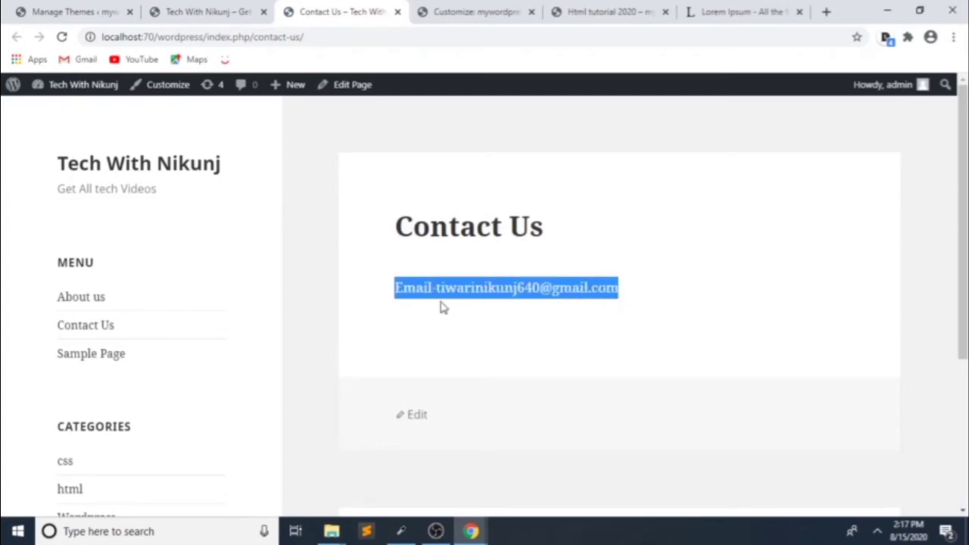
{"action": "left_click", "coordinate": [623, 300]}
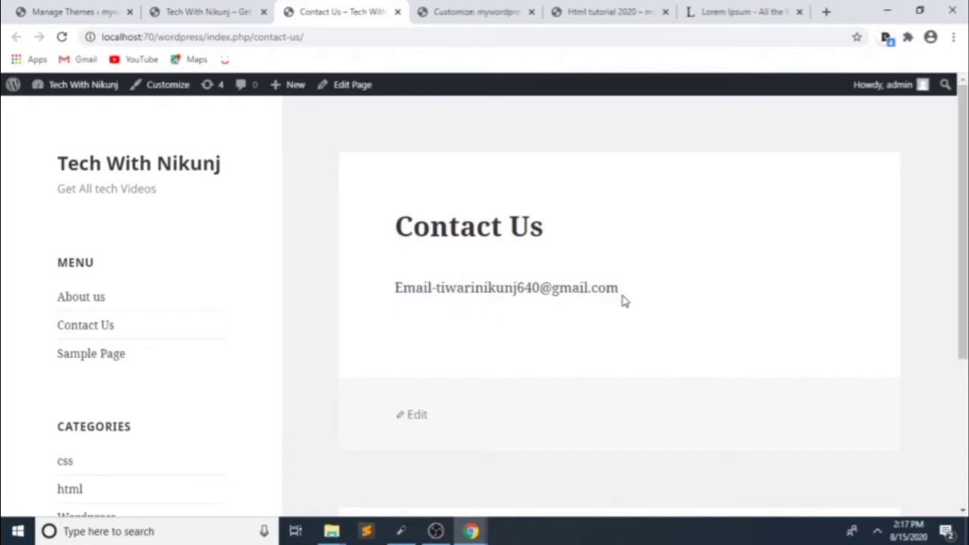
{"action": "left_click_drag", "start_coordinate": [624, 300], "coordinate": [442, 304]}
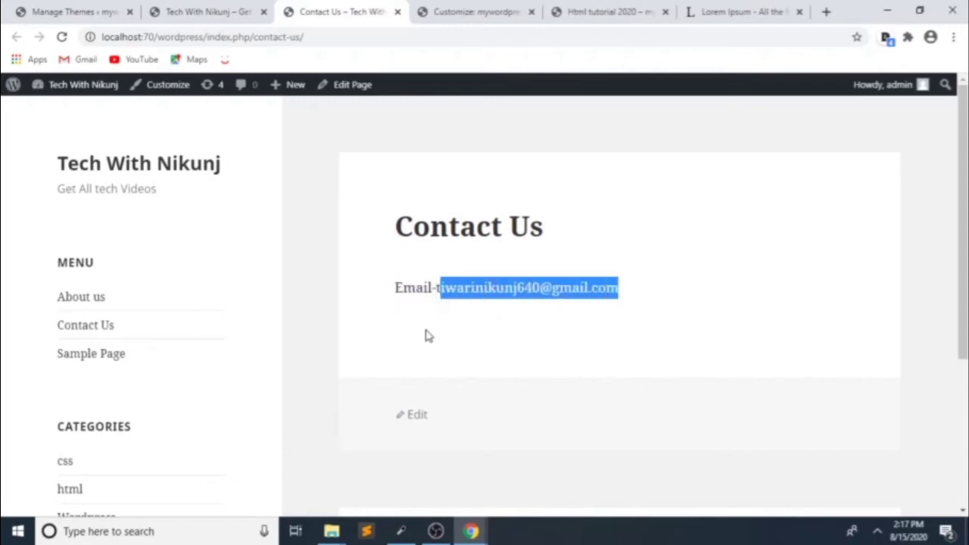
{"action": "left_click", "coordinate": [428, 335]}
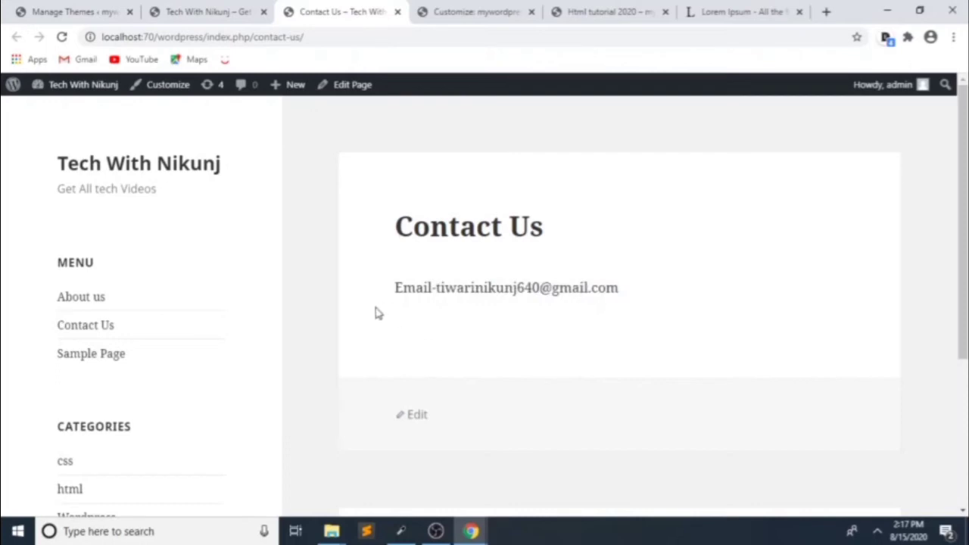
Step: Reload the site's home page so the Menu shows Contact Us between About us and Sample Page
{"action": "left_click", "coordinate": [180, 10]}
{"action": "left_click", "coordinate": [55, 9]}
{"action": "left_click", "coordinate": [211, 9]}
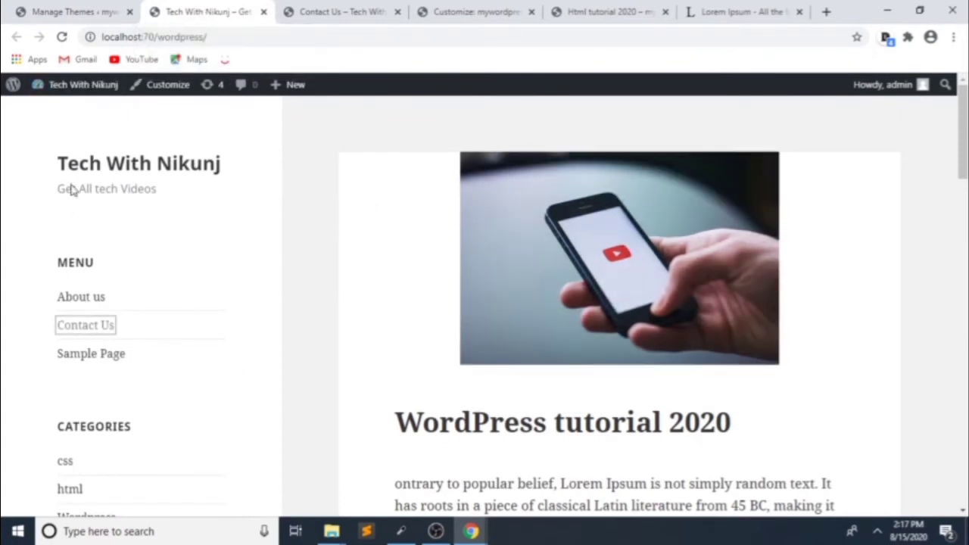
{"action": "left_click_drag", "start_coordinate": [121, 41], "coordinate": [98, 40]}
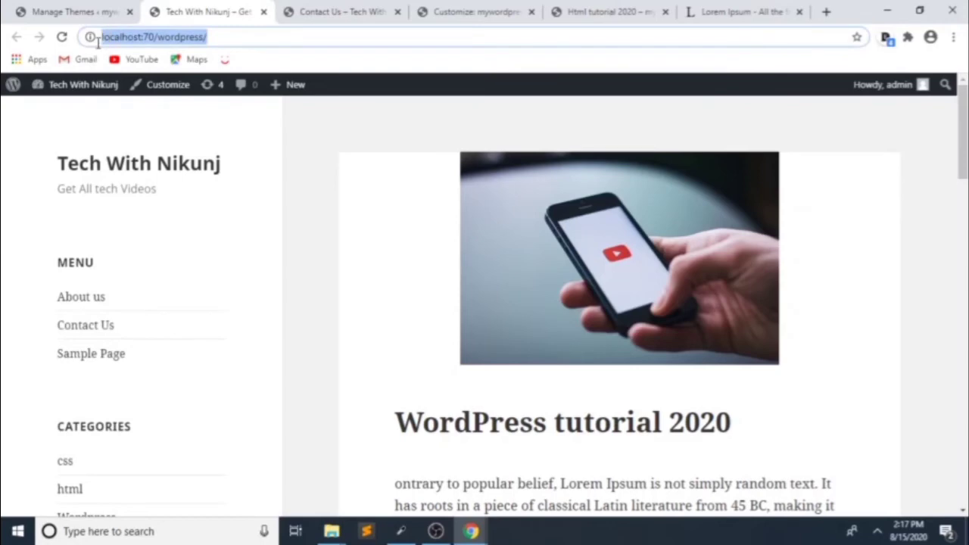
{"action": "key", "text": "Return"}
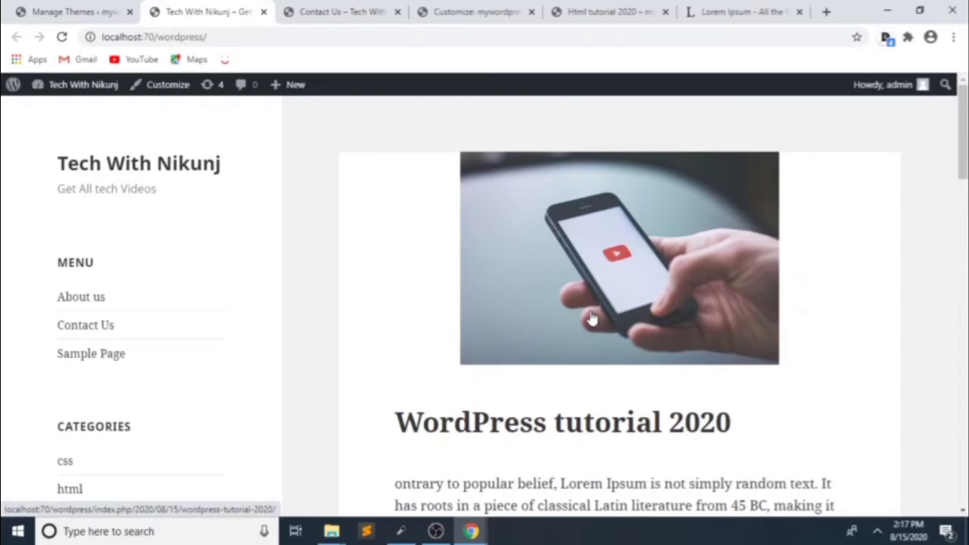
Step: Open a new page editor in a separate tab and switch to it
{"action": "left_click", "coordinate": [364, 11]}
{"action": "left_click", "coordinate": [34, 7]}
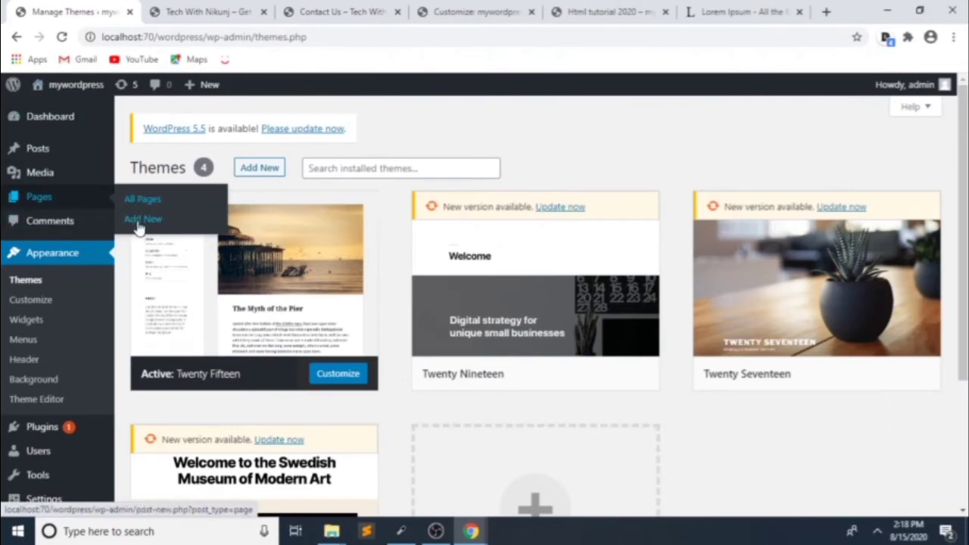
{"action": "middle_click", "coordinate": [133, 220]}
{"action": "left_click", "coordinate": [307, 7]}
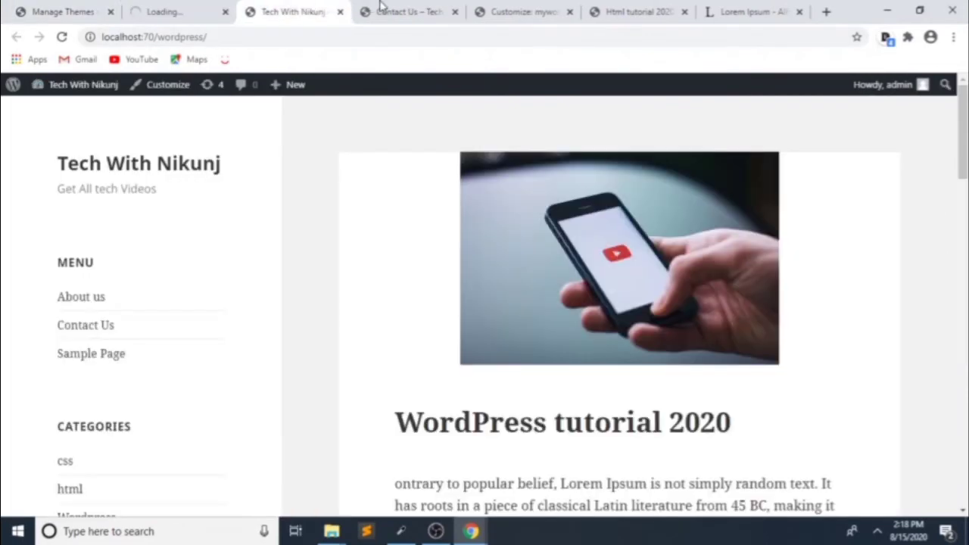
{"action": "left_click", "coordinate": [149, 13]}
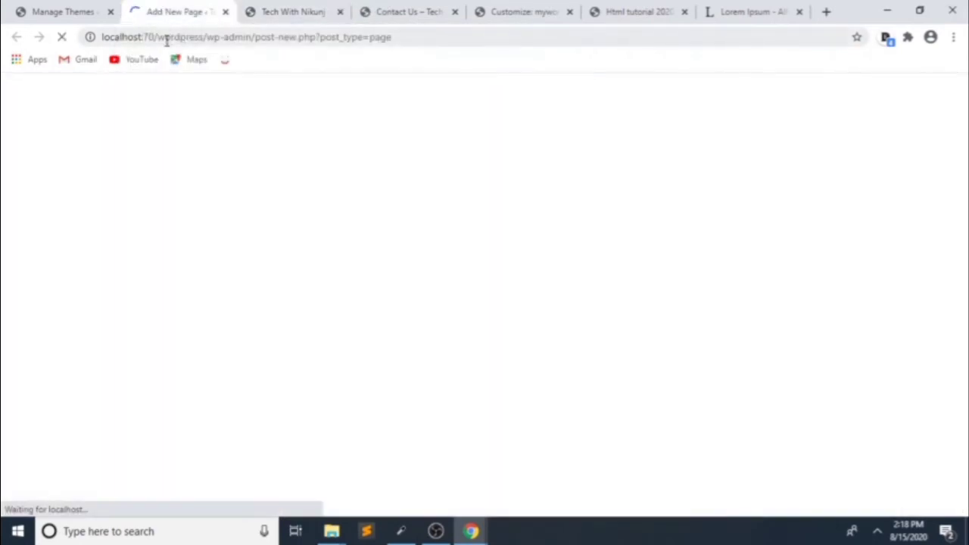
Step: Publish a page titled 'Home' with the paragraph 'this is my home', then return to Themes
{"action": "type", "text": "H"}
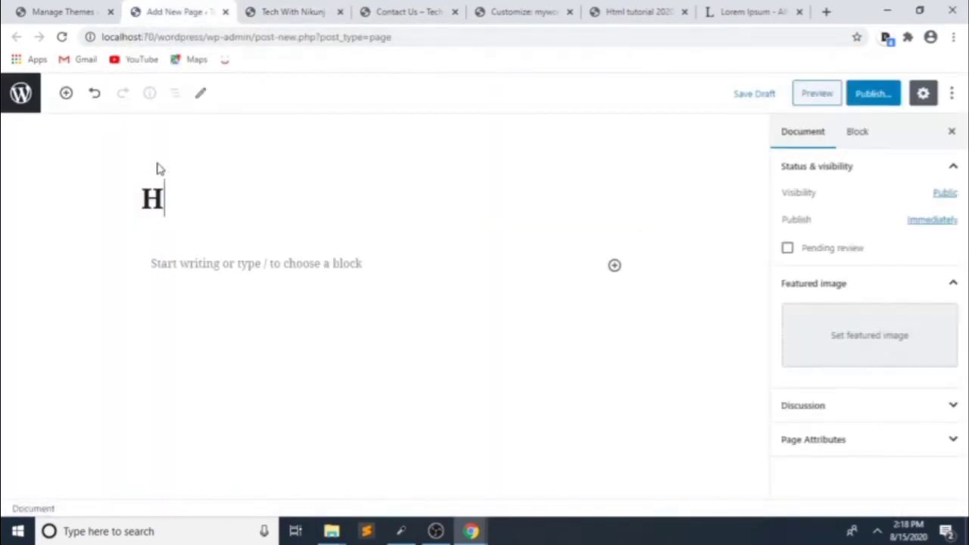
{"action": "type", "text": "ome"}
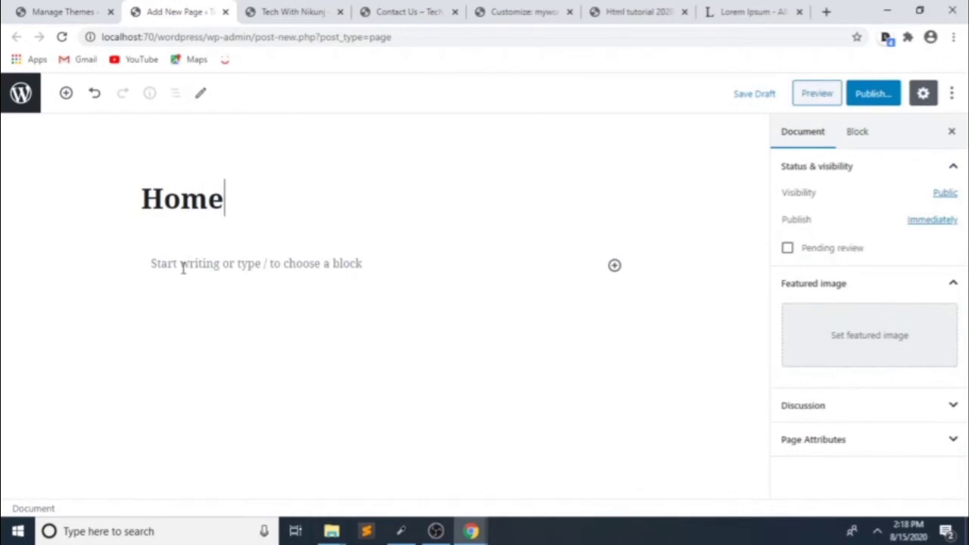
{"action": "left_click", "coordinate": [182, 268]}
{"action": "type", "text": "this"}
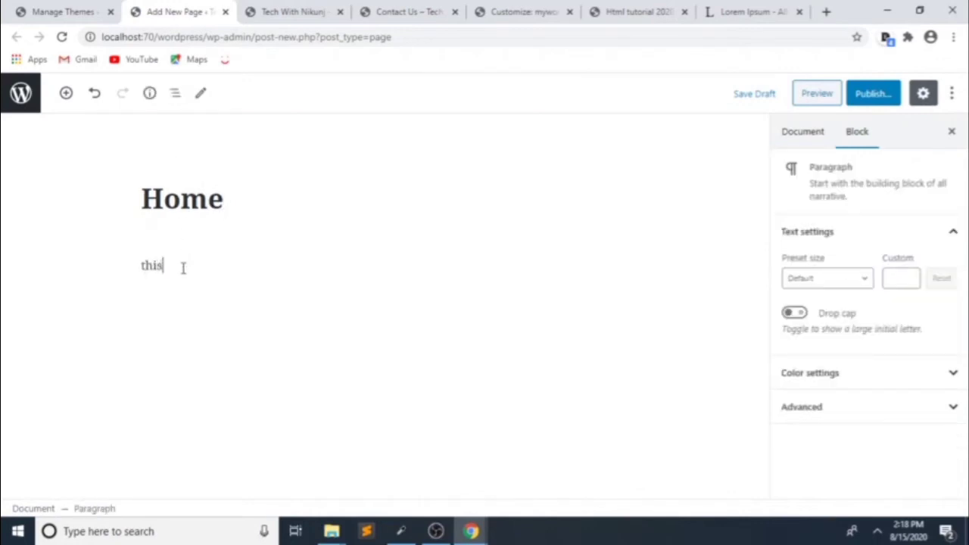
{"action": "type", "text": " is my home page"}
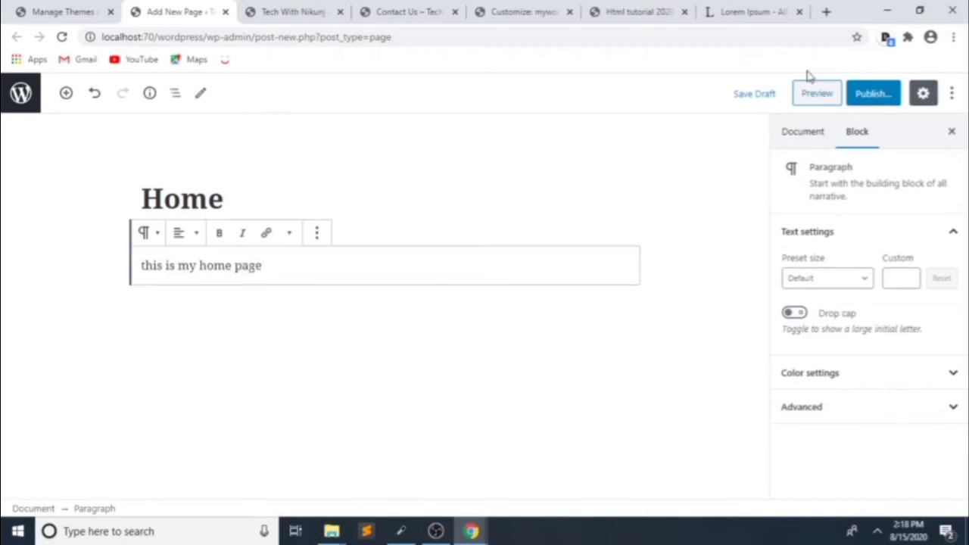
{"action": "left_click", "coordinate": [871, 94]}
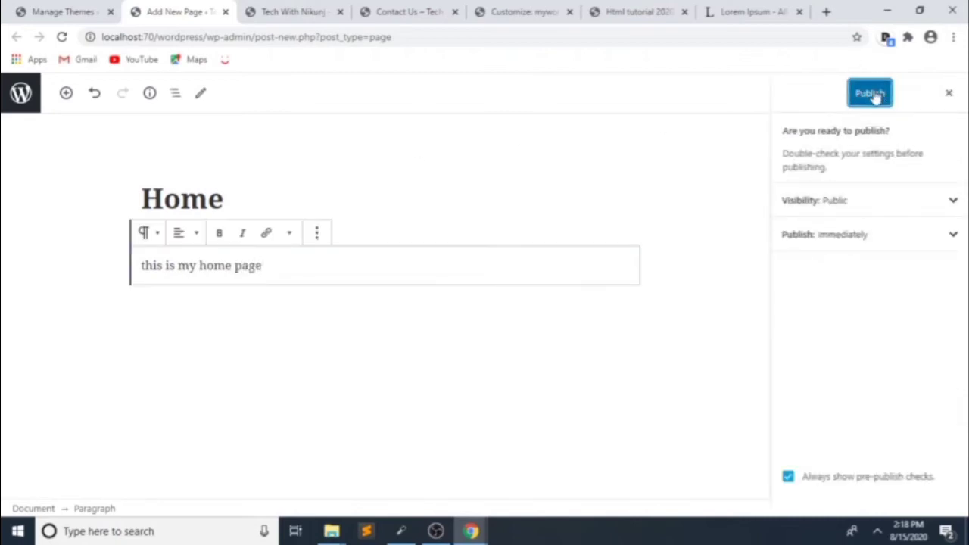
{"action": "left_click", "coordinate": [873, 94]}
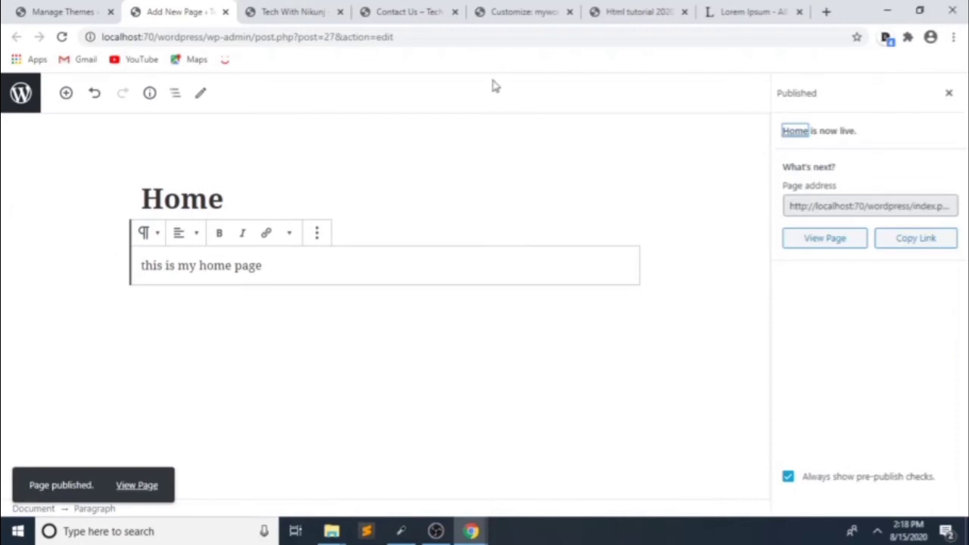
{"action": "left_click", "coordinate": [83, 11]}
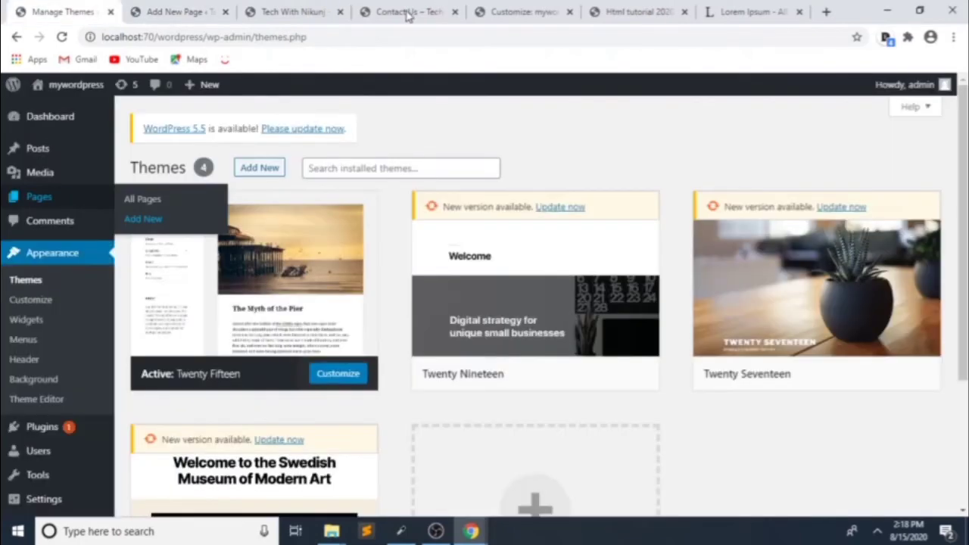
Step: Close the extra customizer tab, launch Customize from the Contact Us page, and open Homepage Settings
{"action": "left_click", "coordinate": [515, 11]}
{"action": "left_click", "coordinate": [570, 11]}
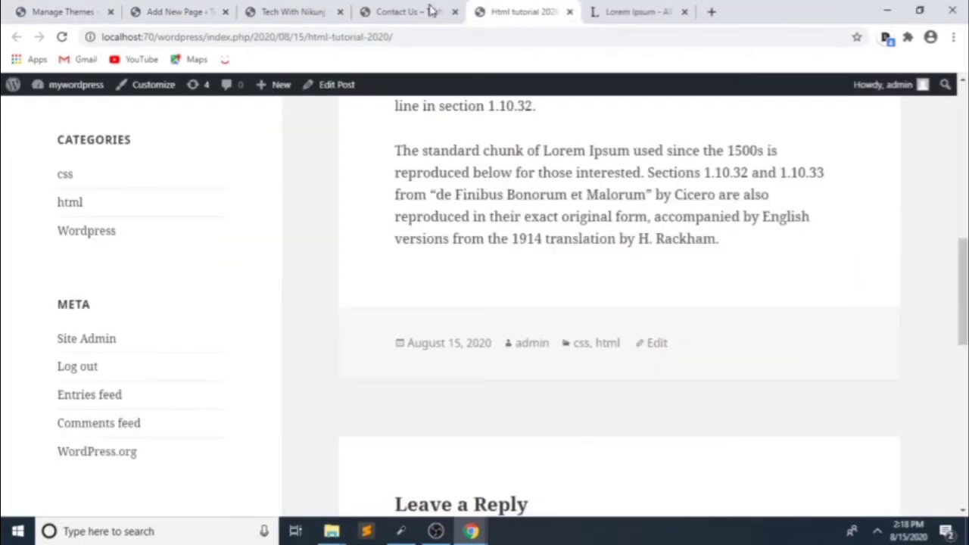
{"action": "left_click", "coordinate": [432, 10]}
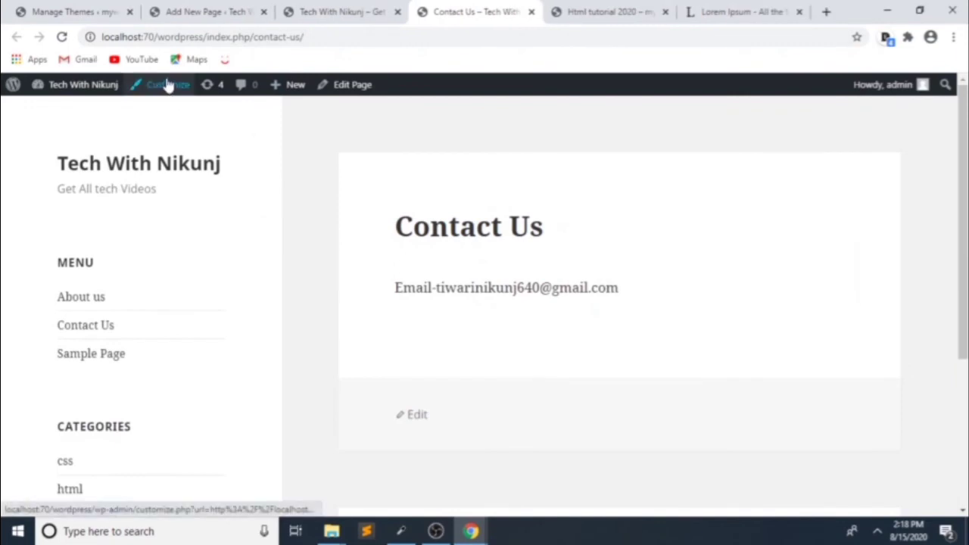
{"action": "left_click", "coordinate": [168, 85]}
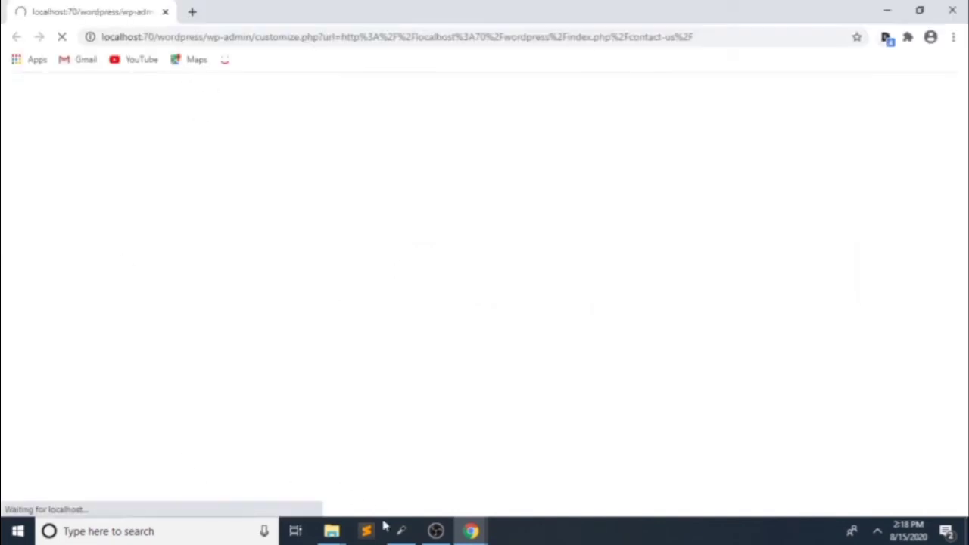
{"action": "mouse_move", "coordinate": [471, 530]}
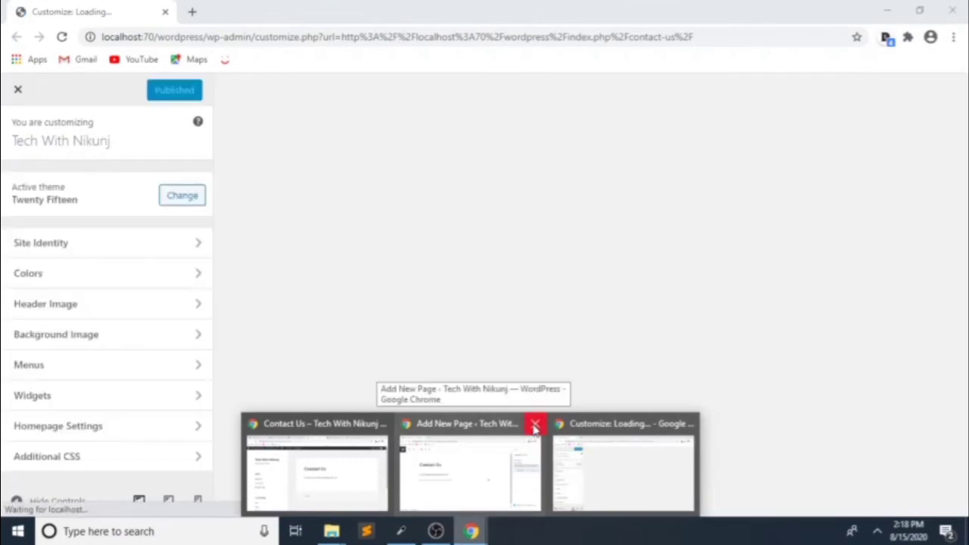
{"action": "left_click", "coordinate": [534, 426]}
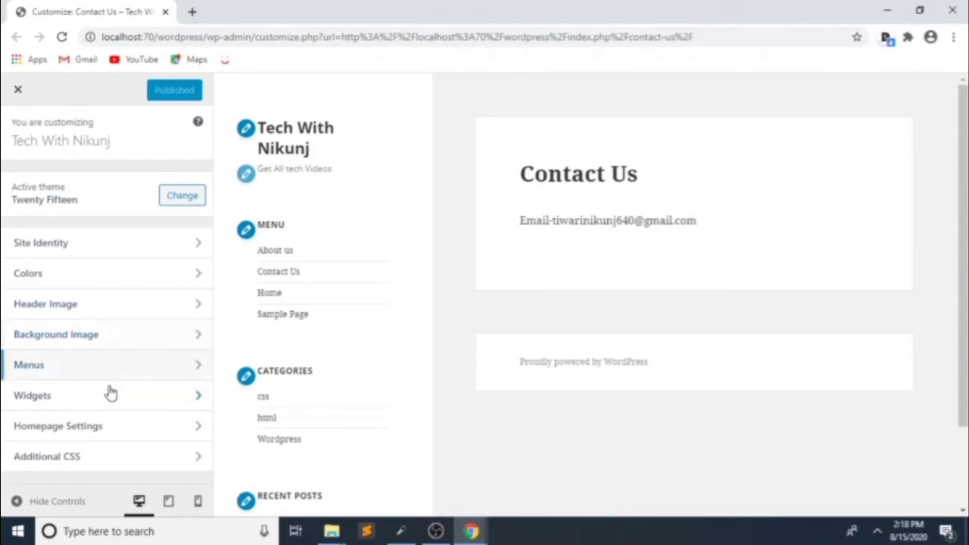
{"action": "left_click", "coordinate": [157, 438]}
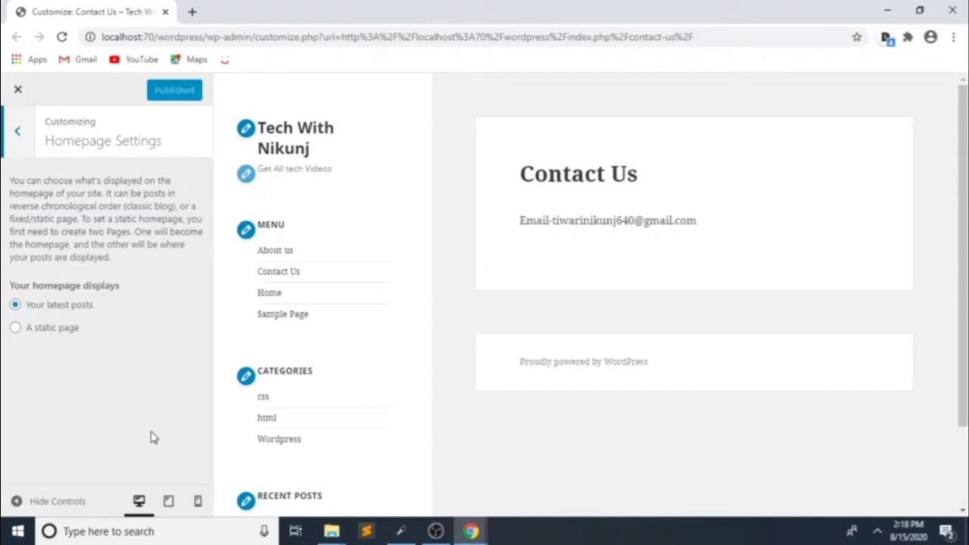
Step: Set the homepage to 'A static page' showing Home, publish it, and return to Themes
{"action": "left_click", "coordinate": [16, 327]}
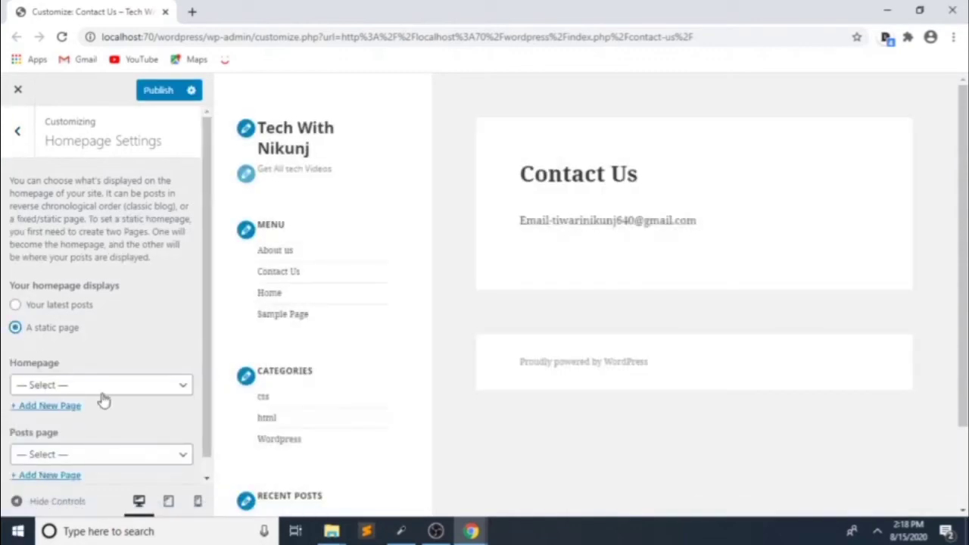
{"action": "left_click", "coordinate": [104, 394]}
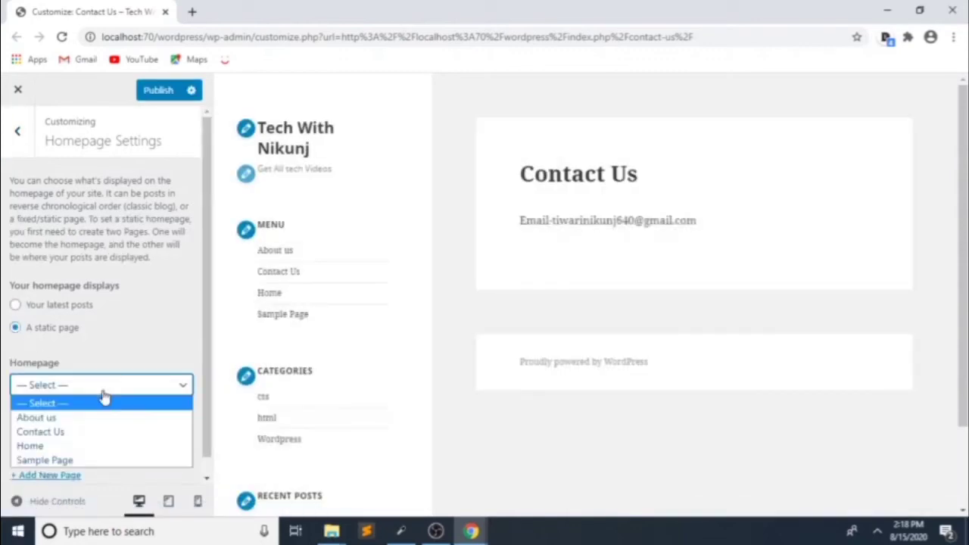
{"action": "left_click", "coordinate": [37, 447]}
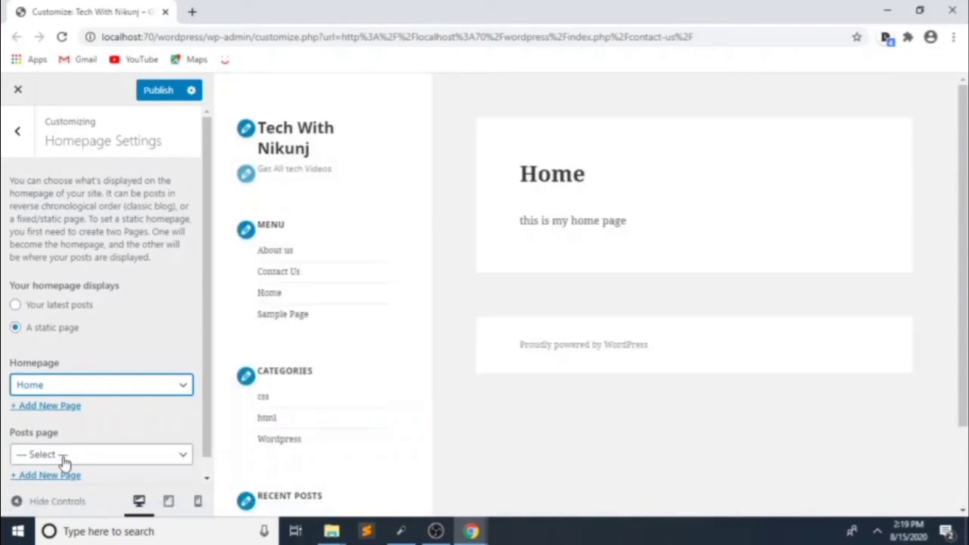
{"action": "left_click", "coordinate": [146, 93]}
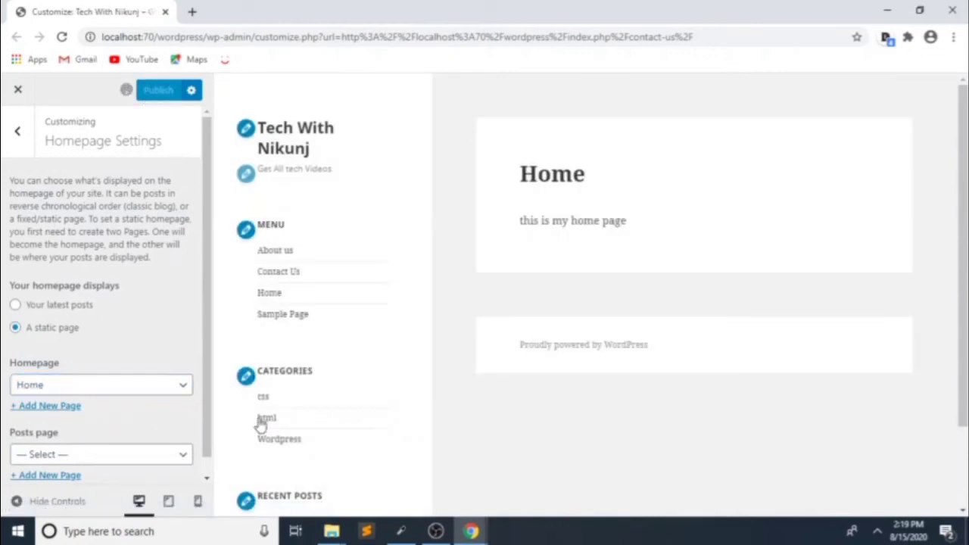
{"action": "mouse_move", "coordinate": [474, 535]}
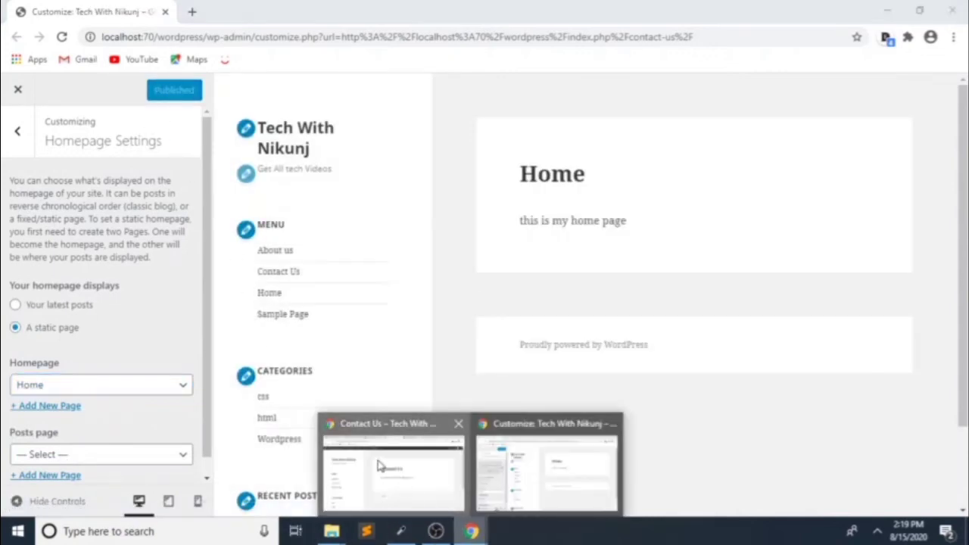
{"action": "left_click", "coordinate": [412, 493]}
{"action": "left_click", "coordinate": [61, 9]}
{"action": "scroll", "coordinate": [53, 340], "scroll_direction": "down", "scroll_amount": 3}
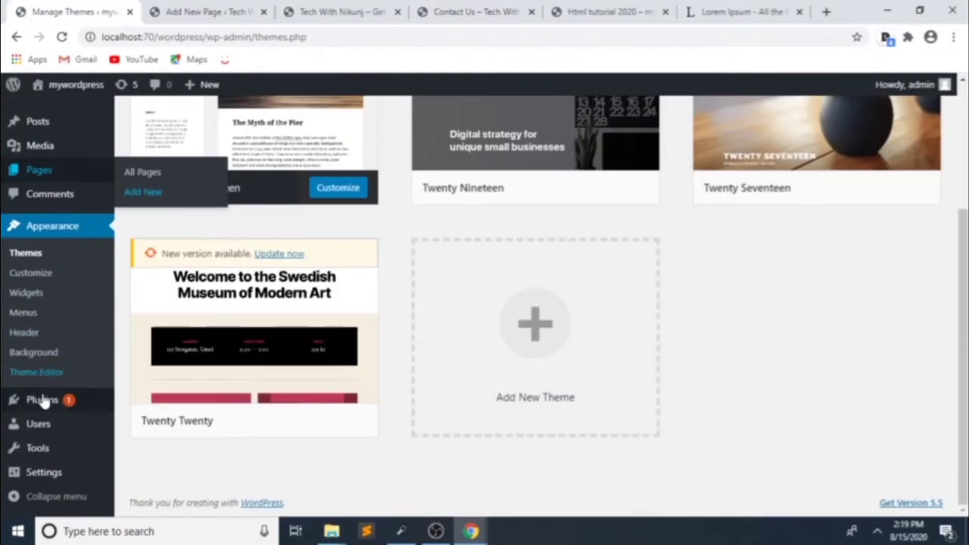
Step: Show Settings > General and load Settings > Writing in a background tab
{"action": "mouse_move", "coordinate": [44, 474]}
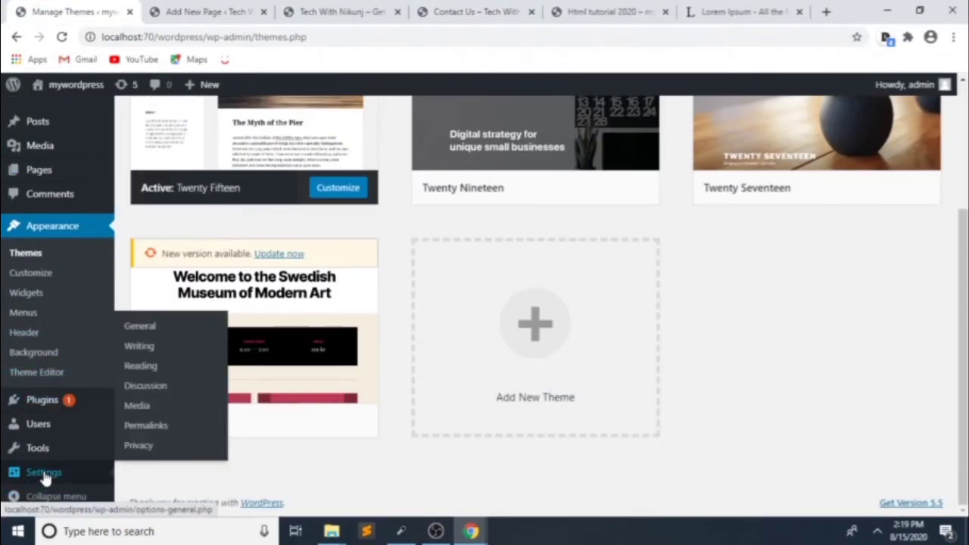
{"action": "left_click", "coordinate": [148, 327]}
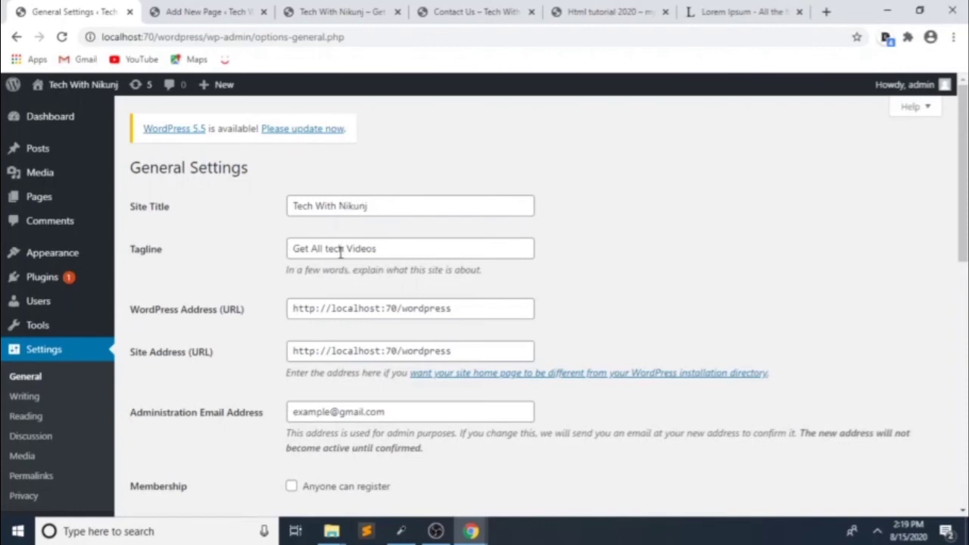
{"action": "middle_click", "coordinate": [25, 402]}
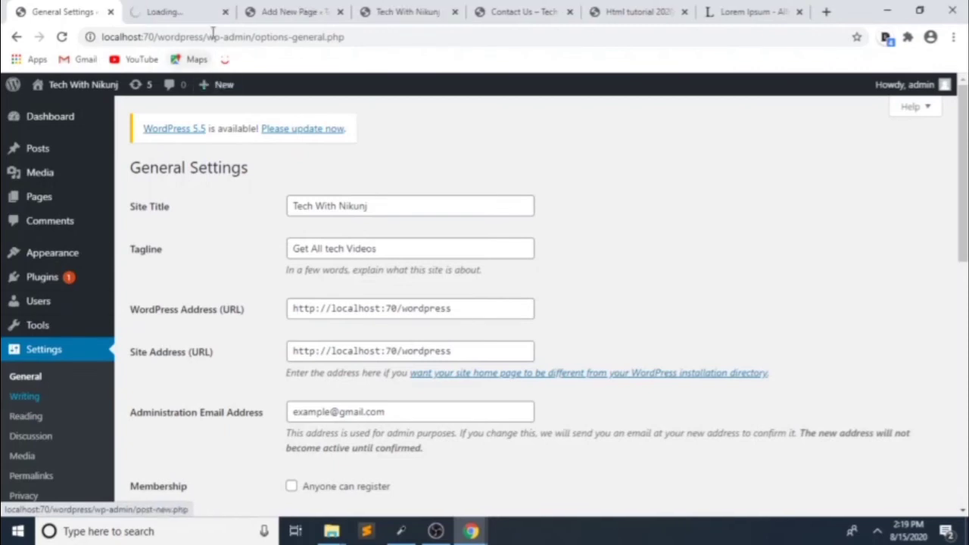
Step: Set Default Post Category to Wordpress, keep Default Post Format as Standard, then go to Reading
{"action": "left_click", "coordinate": [152, 11]}
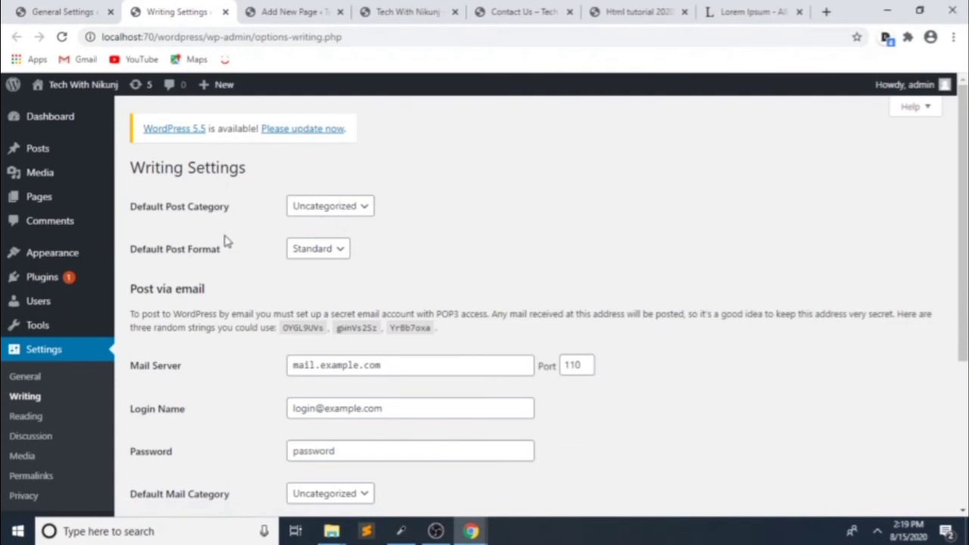
{"action": "left_click", "coordinate": [328, 211]}
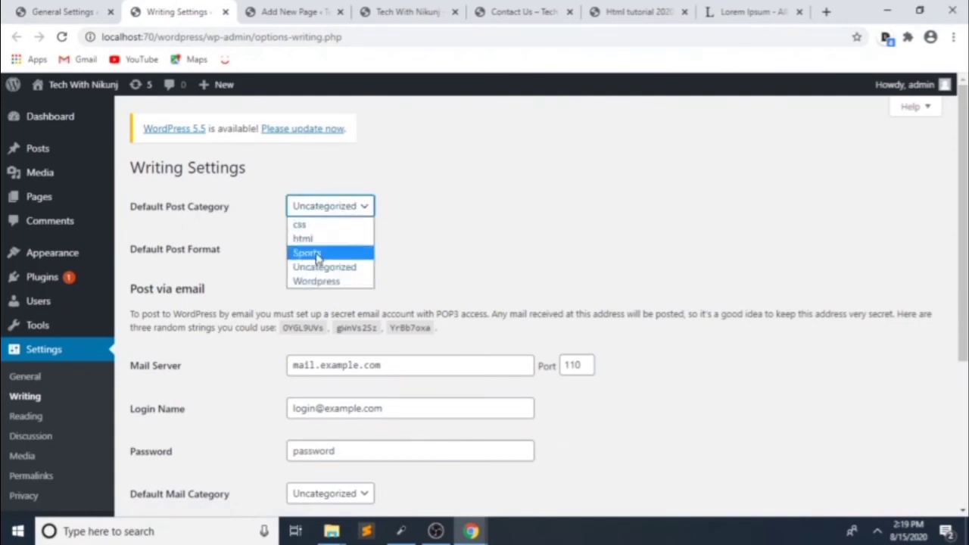
{"action": "left_click", "coordinate": [312, 283]}
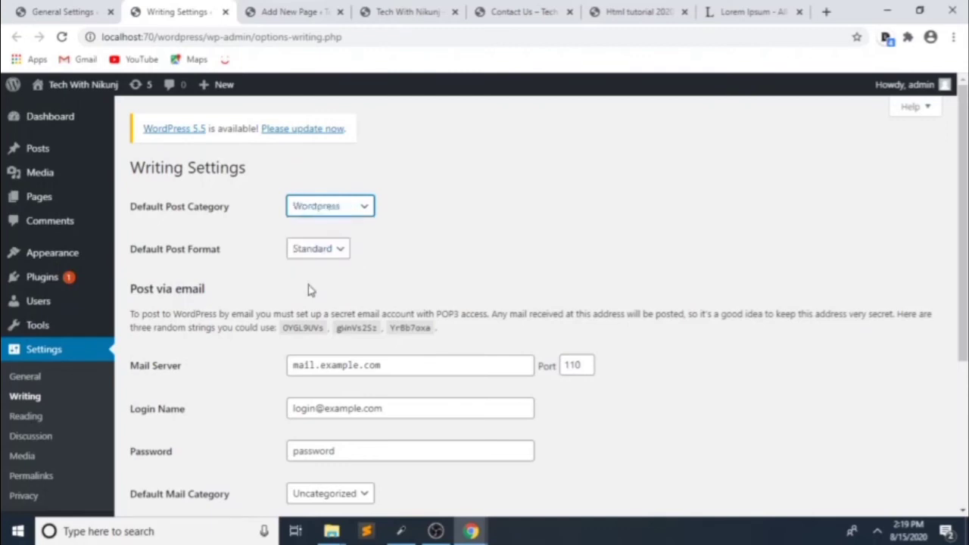
{"action": "left_click", "coordinate": [339, 211]}
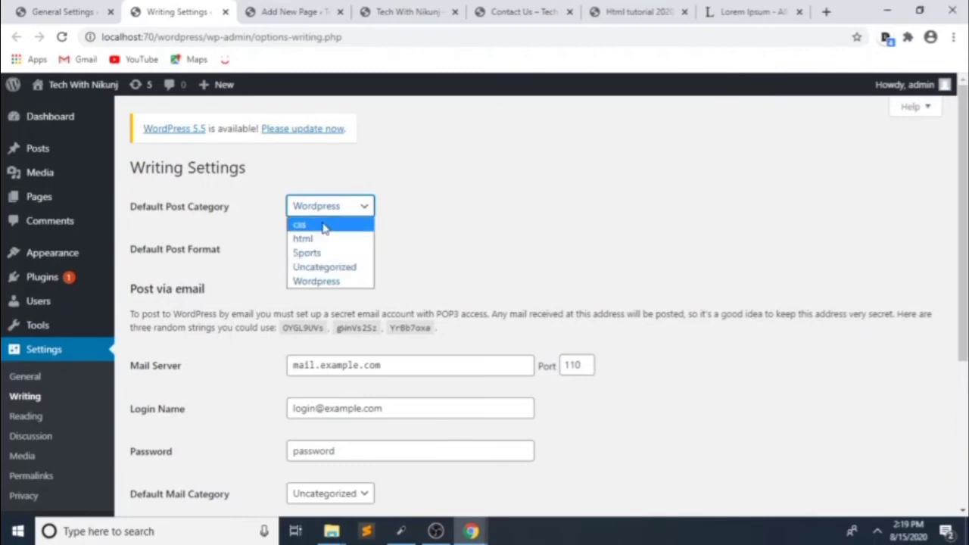
{"action": "left_click", "coordinate": [329, 206]}
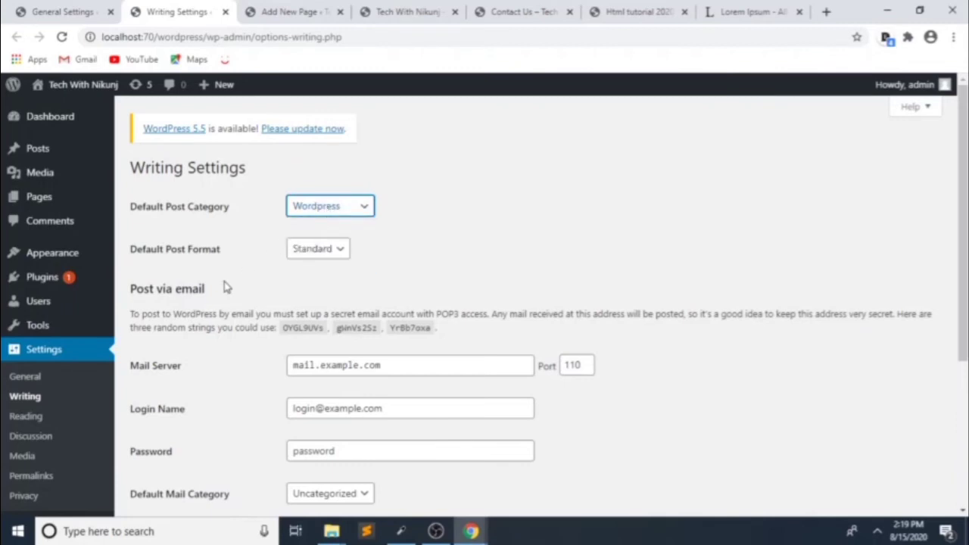
{"action": "scroll", "coordinate": [265, 326], "scroll_direction": "down", "scroll_amount": 2}
{"action": "scroll", "coordinate": [297, 329], "scroll_direction": "up", "scroll_amount": 2}
{"action": "left_click", "coordinate": [318, 255]}
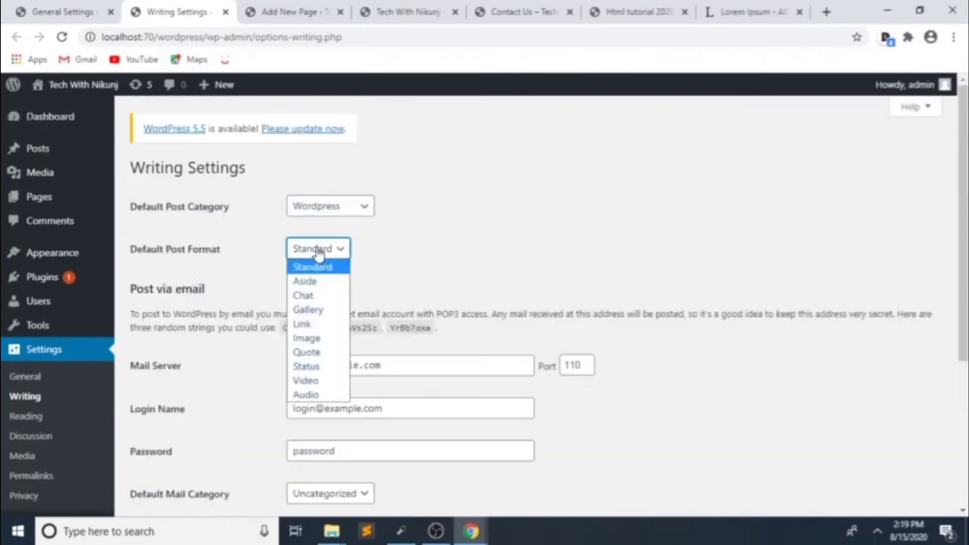
{"action": "left_click", "coordinate": [319, 258]}
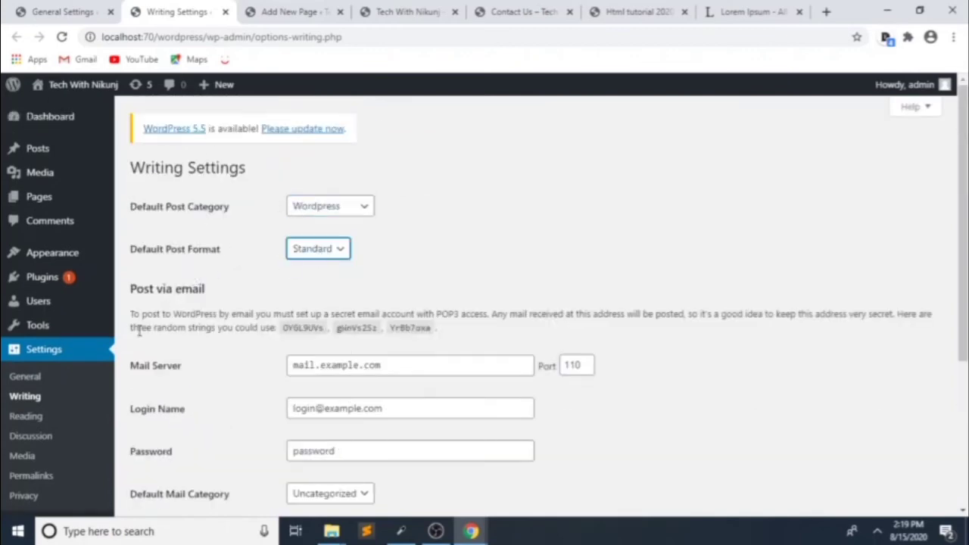
{"action": "left_click", "coordinate": [22, 418]}
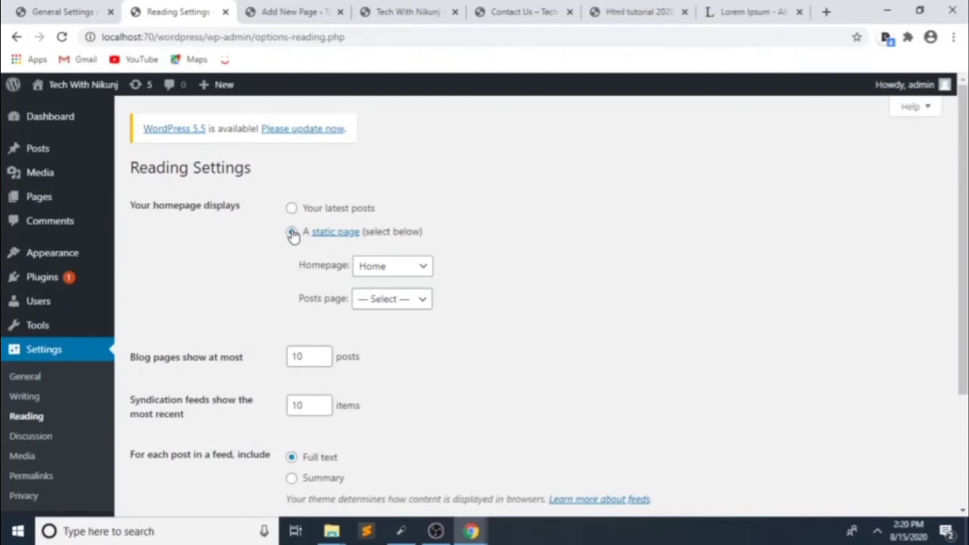
Step: Check the Reading Settings dropdowns, keeping Home as homepage and the posts page unchanged
{"action": "left_click", "coordinate": [401, 269]}
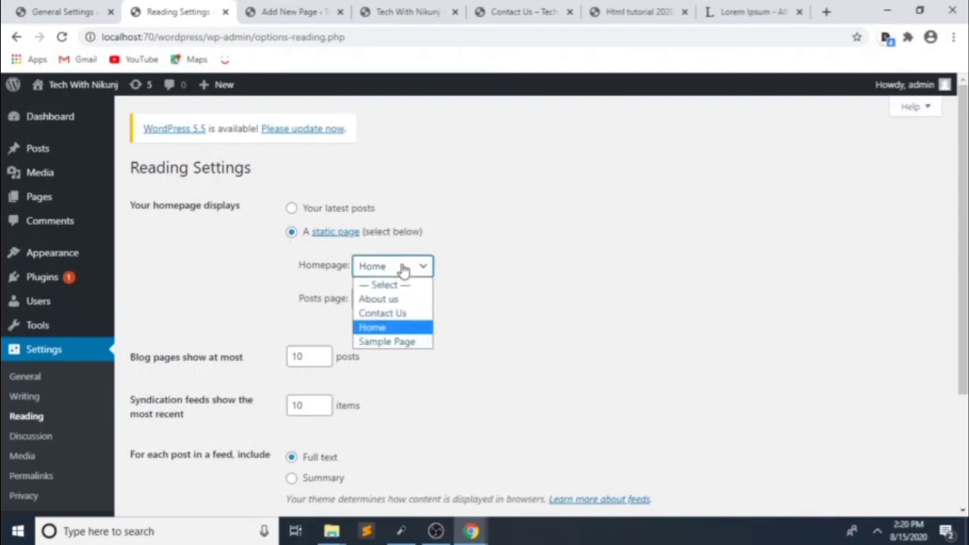
{"action": "left_click", "coordinate": [372, 328]}
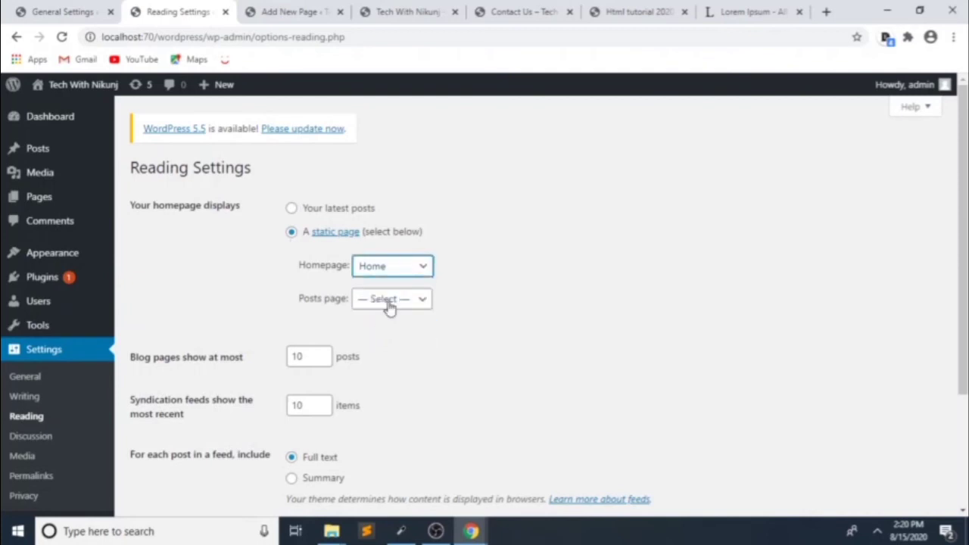
{"action": "left_click", "coordinate": [390, 303]}
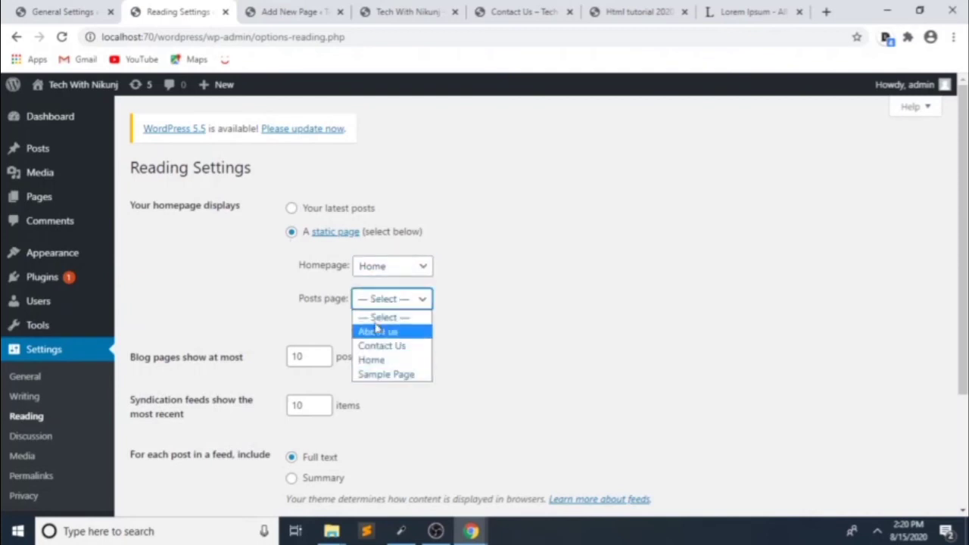
{"action": "left_click", "coordinate": [374, 299]}
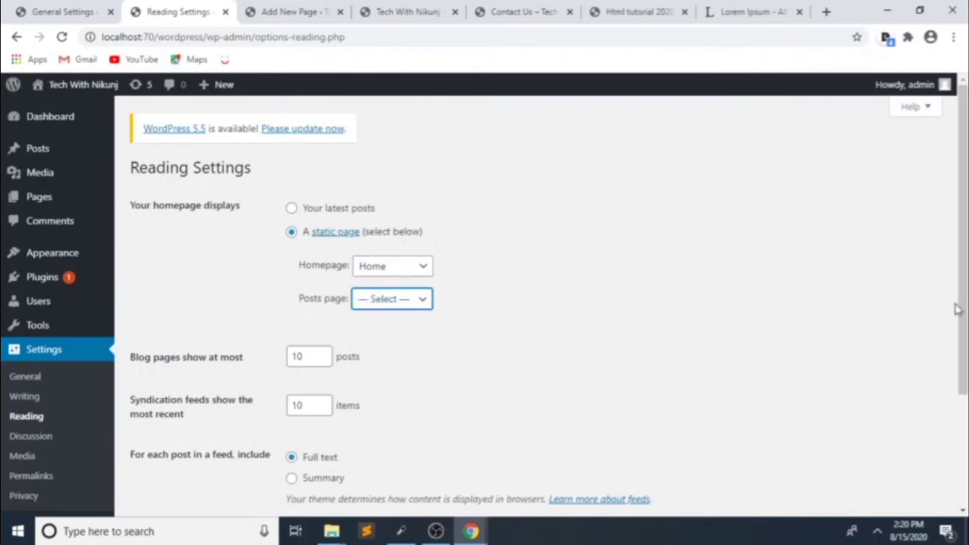
Step: Reload the site's front page to see the static Home page
{"action": "left_click", "coordinate": [275, 6]}
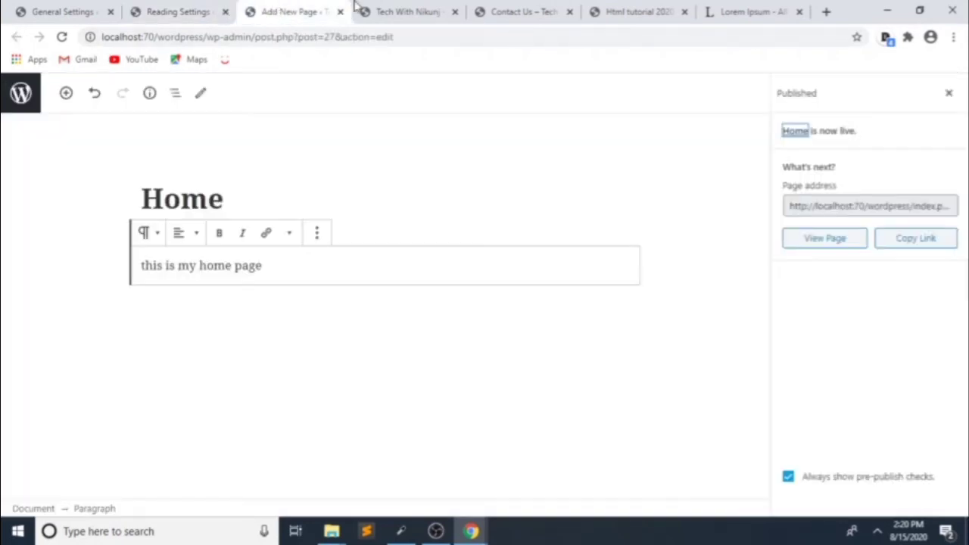
{"action": "left_click", "coordinate": [364, 7]}
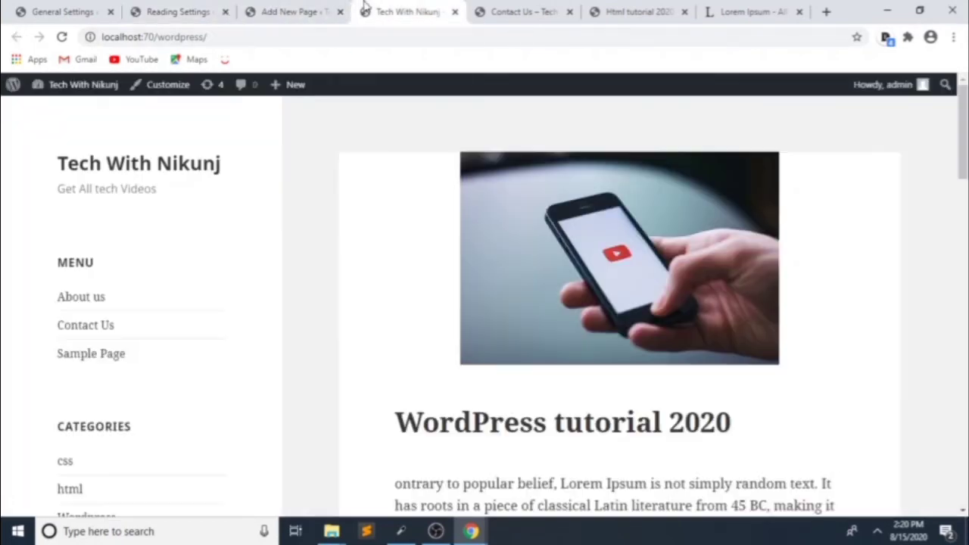
{"action": "left_click", "coordinate": [61, 36]}
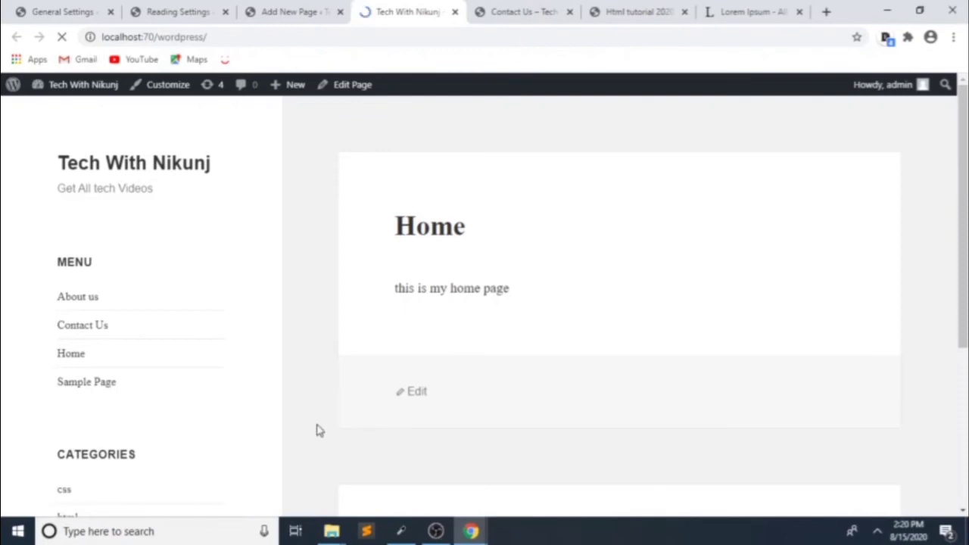
{"action": "left_click", "coordinate": [173, 9]}
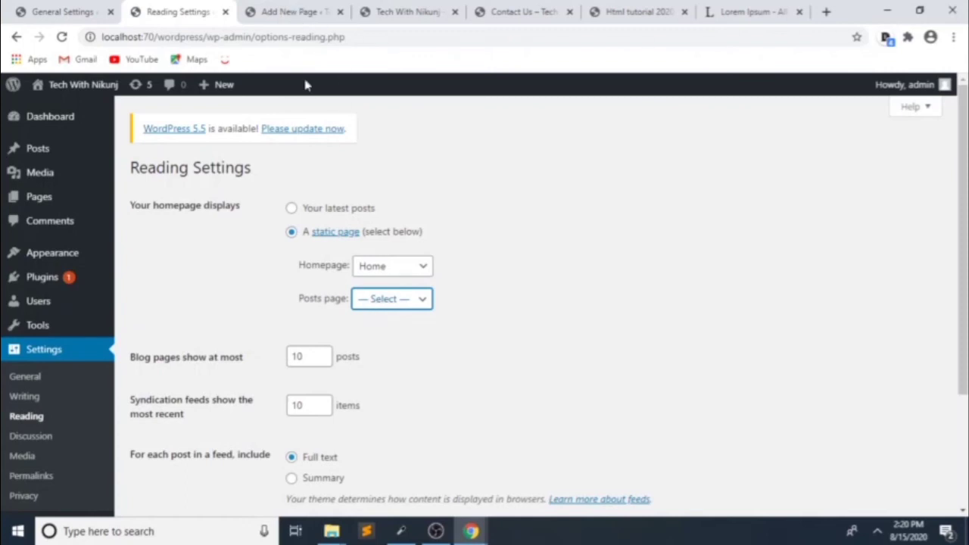
Step: Close the Home page editor tab and start a new blank page in a background tab
{"action": "left_click", "coordinate": [260, 8]}
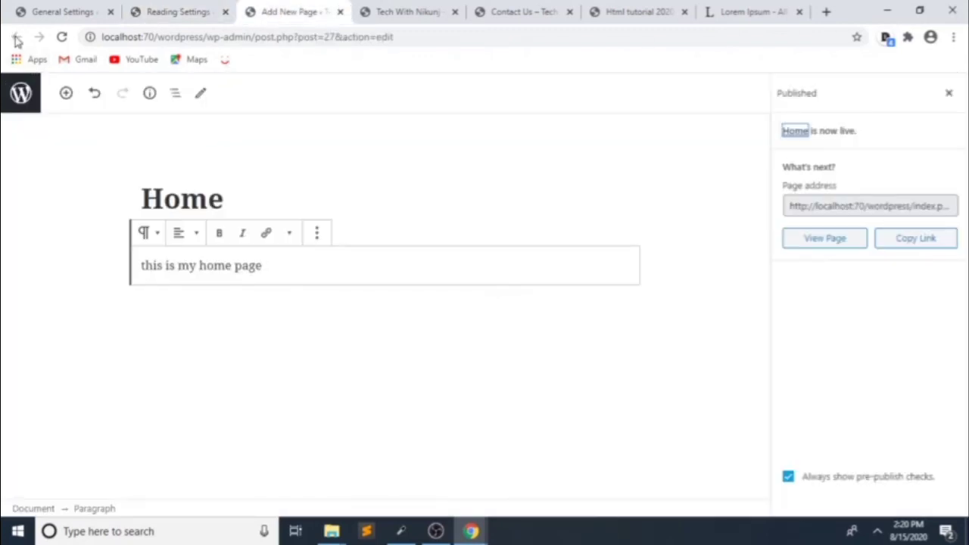
{"action": "left_click", "coordinate": [340, 11]}
{"action": "left_click", "coordinate": [59, 12]}
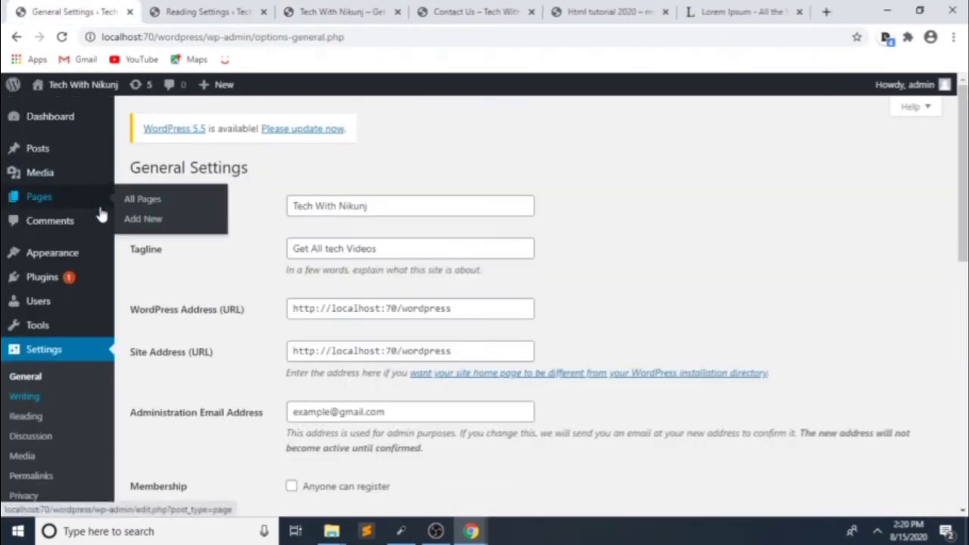
{"action": "middle_click", "coordinate": [140, 227]}
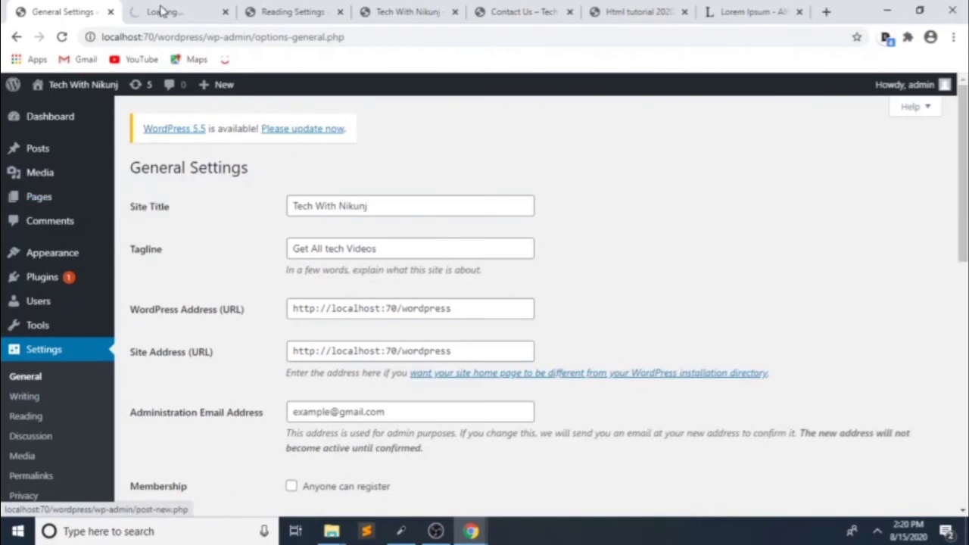
Step: Title the new page 'blog', publish it, and return to the settings tab
{"action": "left_click", "coordinate": [162, 10]}
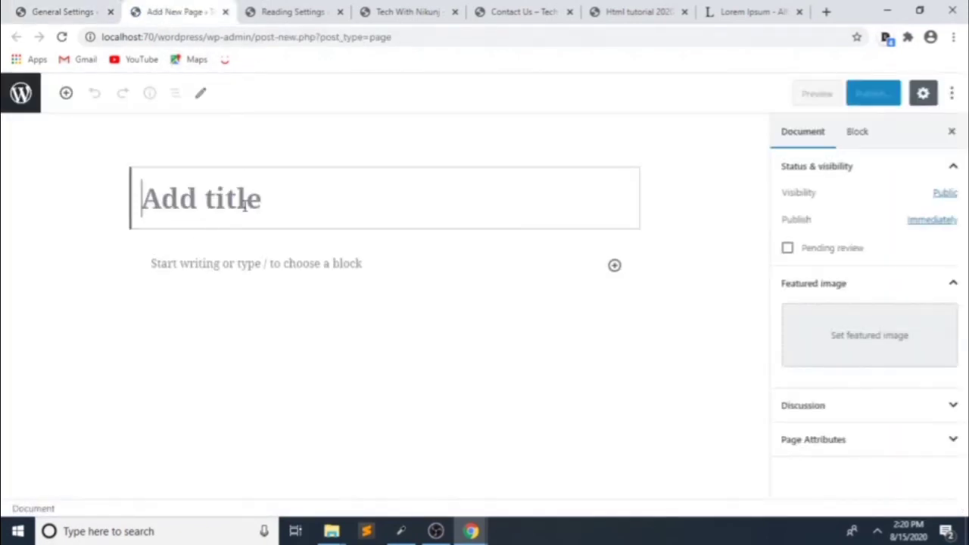
{"action": "type", "text": "blog"}
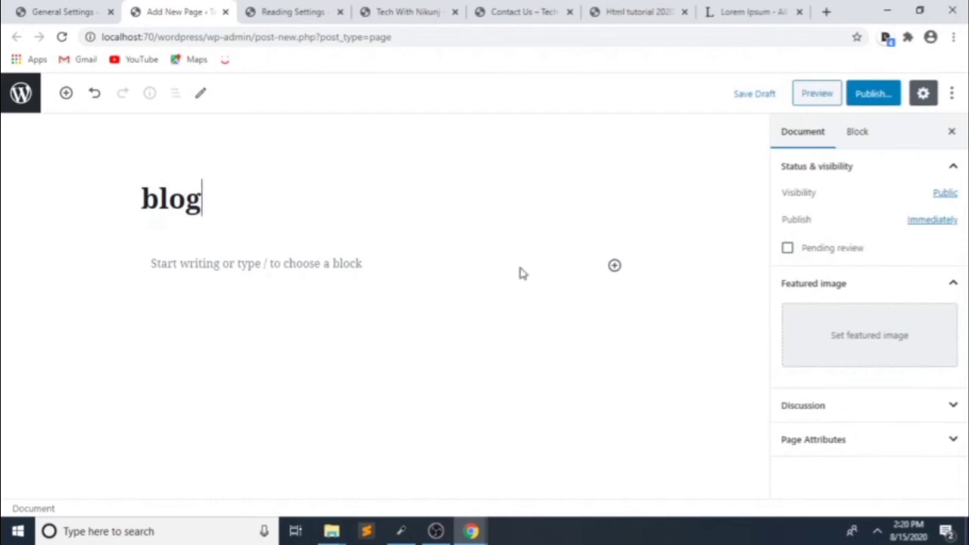
{"action": "left_click", "coordinate": [866, 93]}
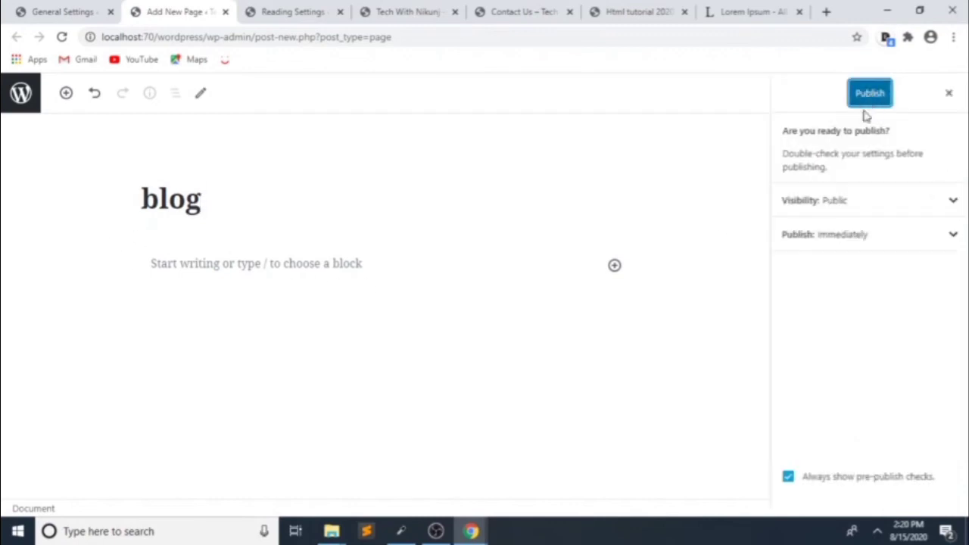
{"action": "left_click", "coordinate": [869, 100]}
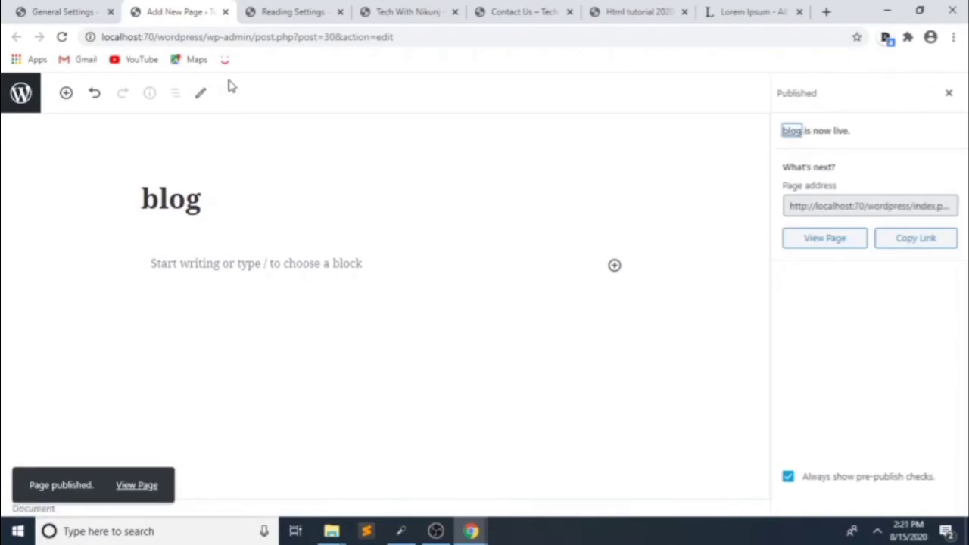
{"action": "left_click", "coordinate": [66, 11]}
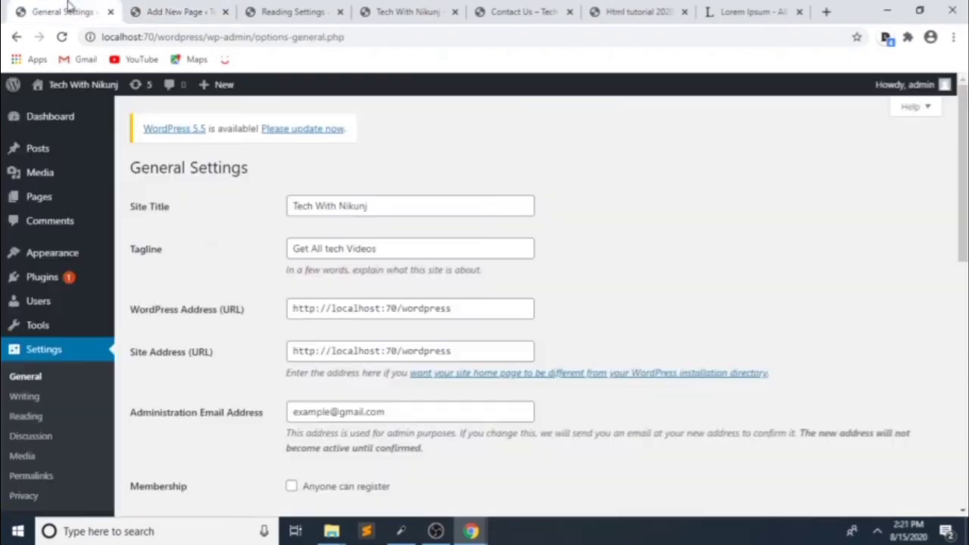
Step: In Reading Settings, choose blog as the Posts page and save the changes
{"action": "left_click", "coordinate": [37, 417]}
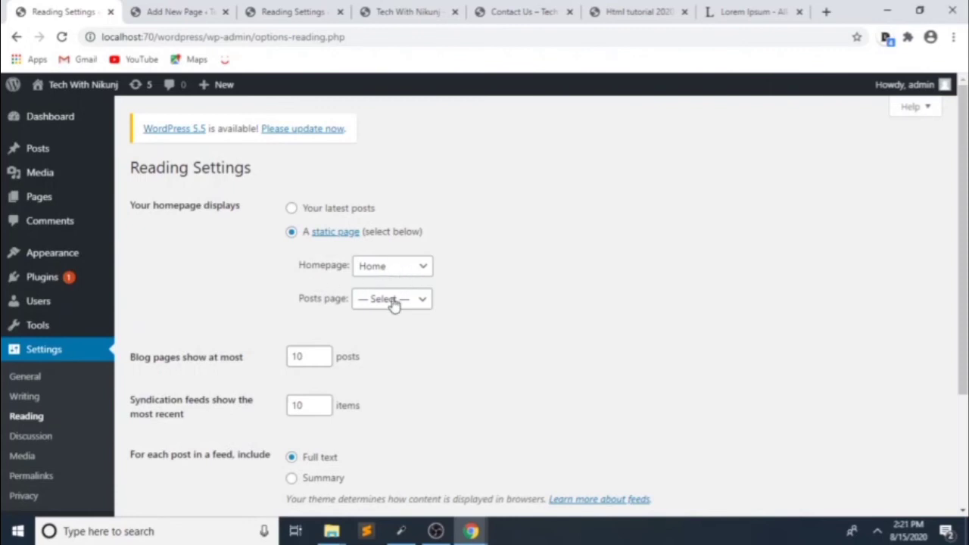
{"action": "left_click", "coordinate": [392, 300]}
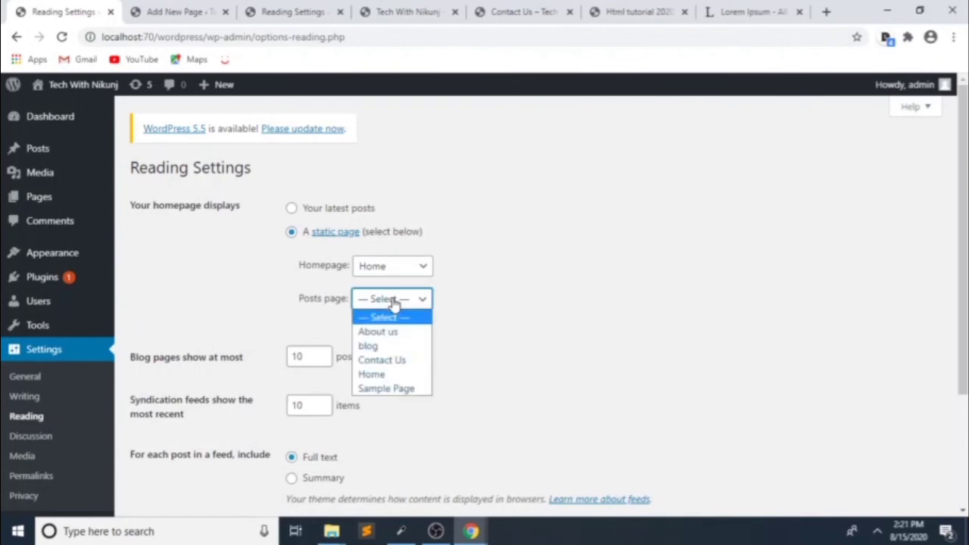
{"action": "left_click", "coordinate": [375, 344]}
{"action": "scroll", "coordinate": [379, 354], "scroll_direction": "down", "scroll_amount": 2}
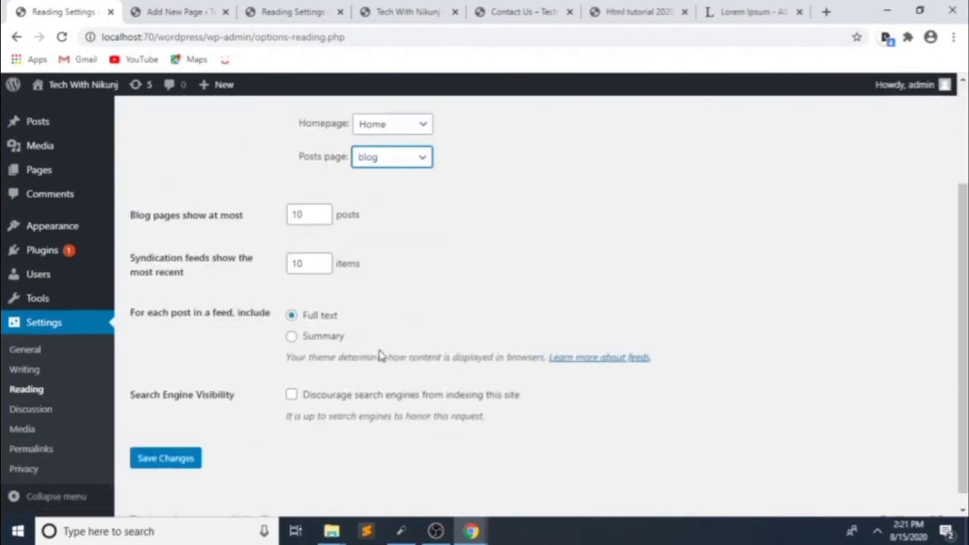
{"action": "left_click", "coordinate": [155, 444]}
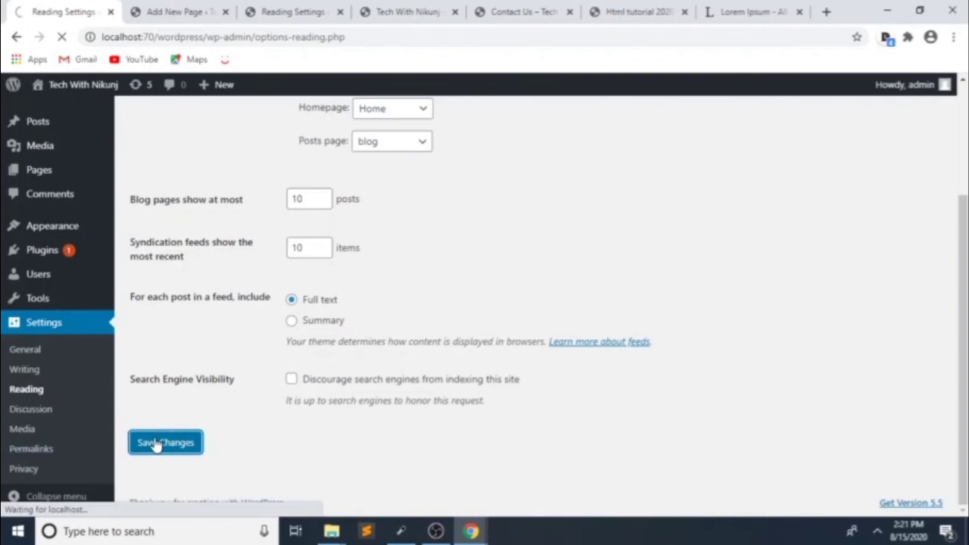
{"action": "left_click", "coordinate": [281, 9]}
{"action": "left_click", "coordinate": [409, 11]}
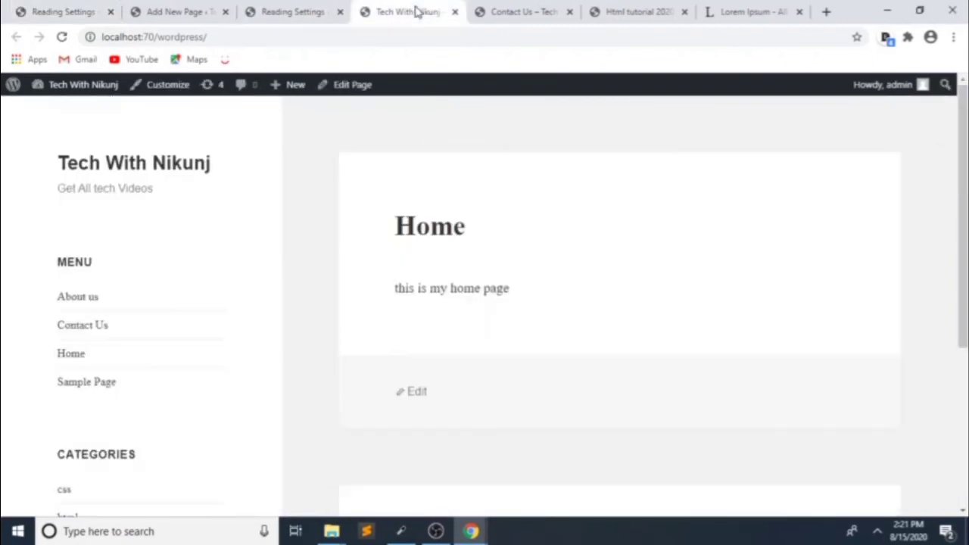
Step: Reload the site and open the blog page from the sidebar menu
{"action": "left_click", "coordinate": [62, 36]}
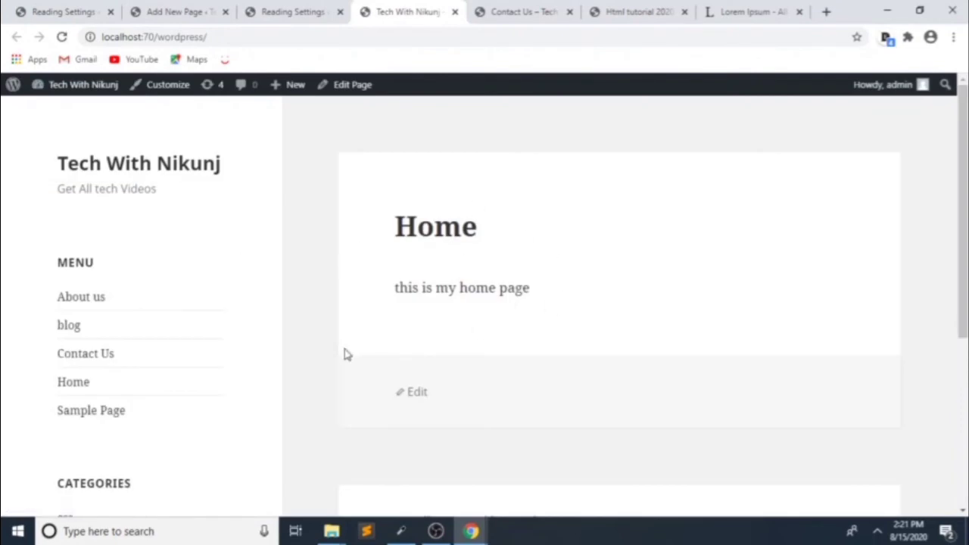
{"action": "left_click", "coordinate": [72, 336]}
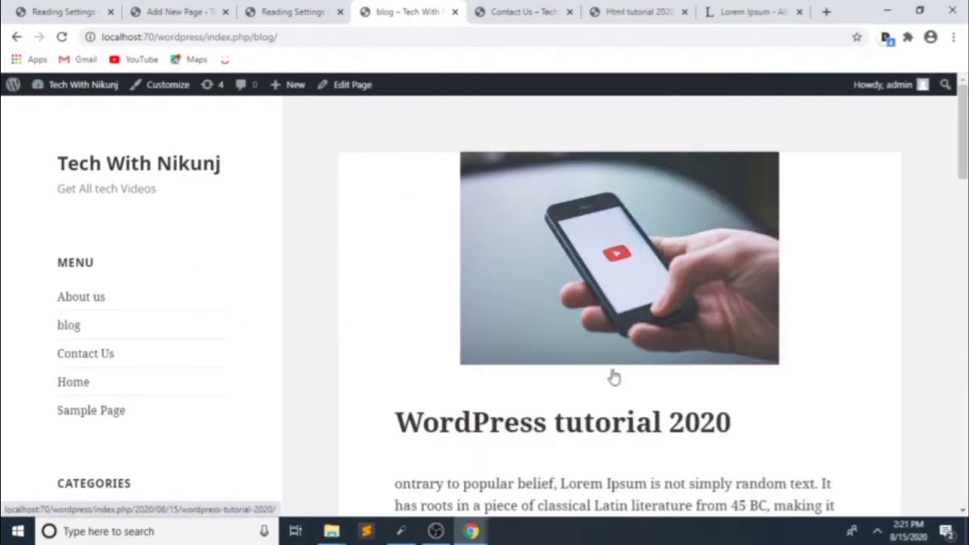
{"action": "scroll", "coordinate": [651, 274], "scroll_direction": "down", "scroll_amount": 3}
{"action": "scroll", "coordinate": [626, 355], "scroll_direction": "up", "scroll_amount": 3}
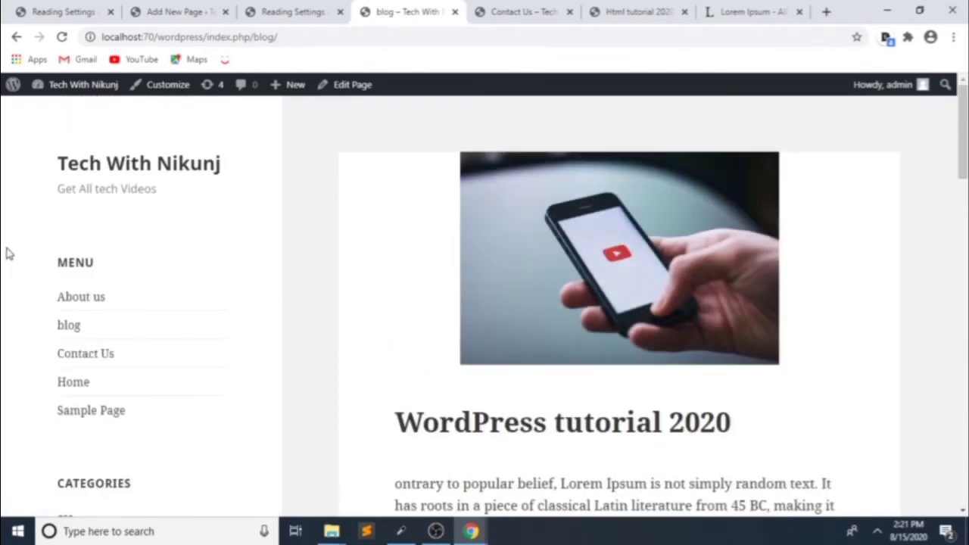
{"action": "left_click", "coordinate": [62, 36]}
Step: Return to the front page by deleting 'blog/' from the address
{"action": "left_click_drag", "start_coordinate": [295, 36], "coordinate": [255, 43]}
{"action": "key", "text": "BackSpace"}
{"action": "key", "text": "Return"}
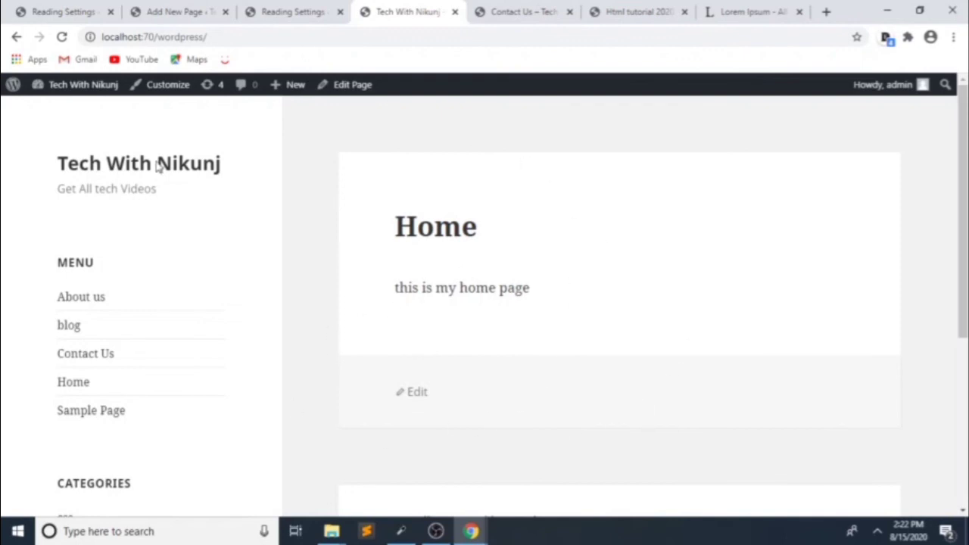
Step: Open blog from the menu and scroll through the WordPress tutorial 2020 and Html tutorial 2020 posts
{"action": "left_click", "coordinate": [72, 327]}
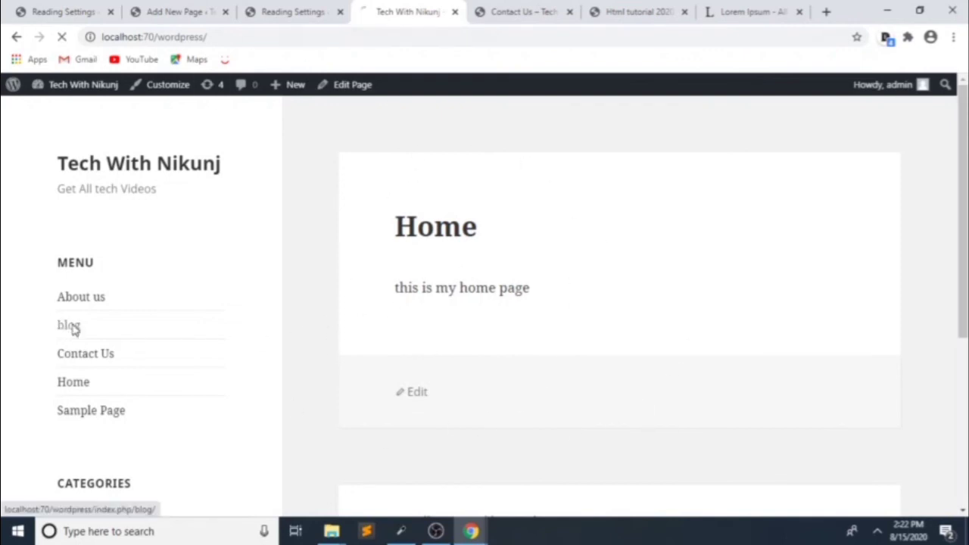
{"action": "scroll", "coordinate": [573, 350], "scroll_direction": "down", "scroll_amount": 10}
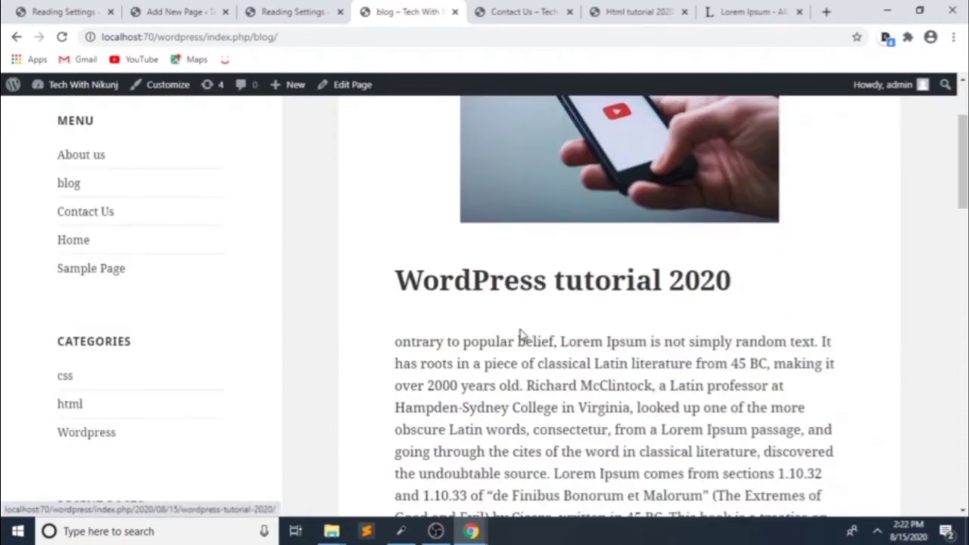
{"action": "scroll", "coordinate": [515, 341], "scroll_direction": "down", "scroll_amount": 4}
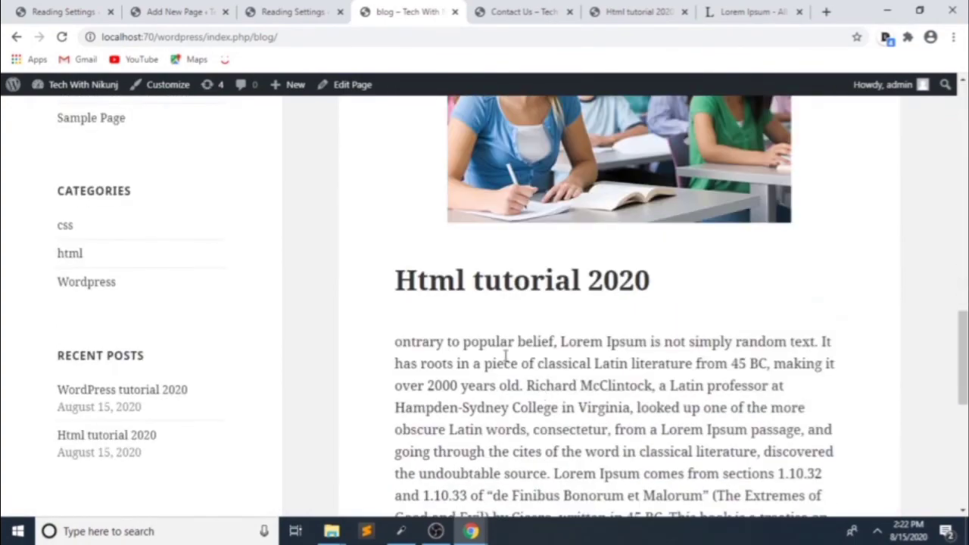
{"action": "scroll", "coordinate": [497, 342], "scroll_direction": "up", "scroll_amount": 6}
{"action": "scroll", "coordinate": [482, 320], "scroll_direction": "up", "scroll_amount": 3}
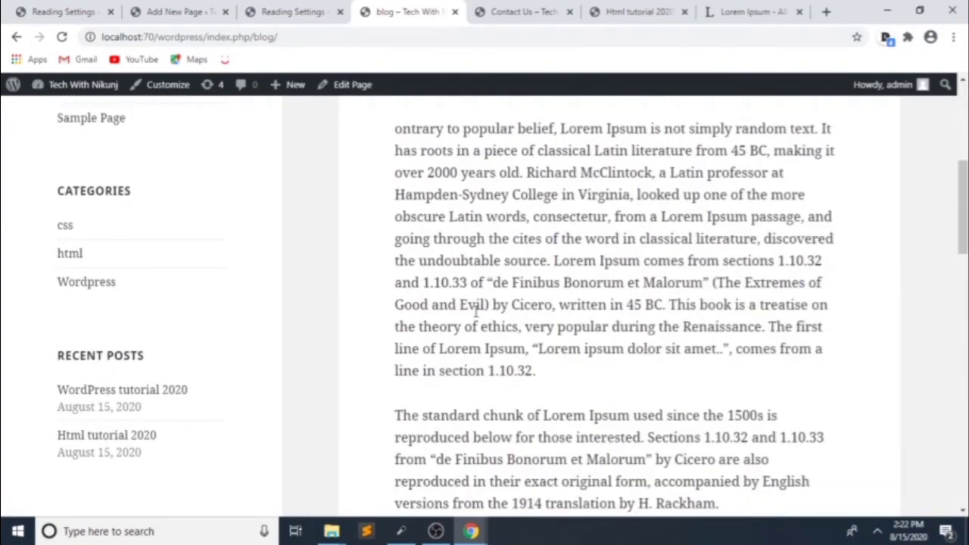